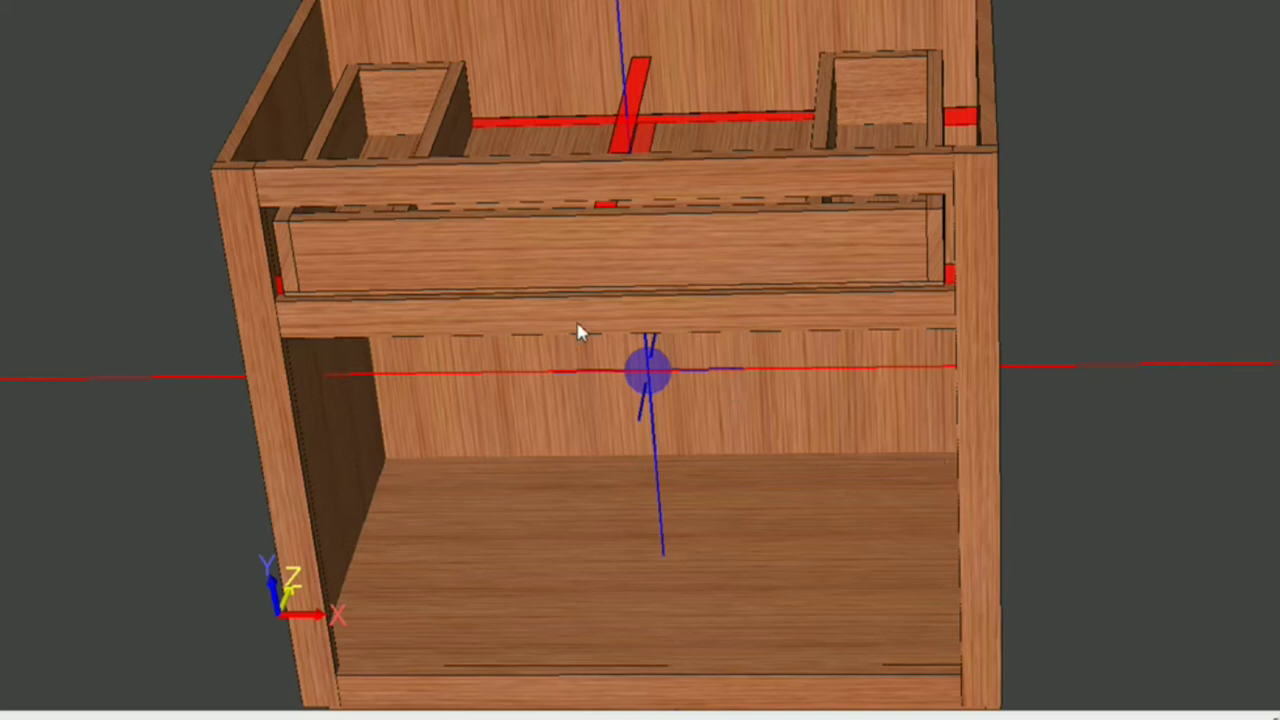
Step: Delete the existing drawer box from the upper opening of the sink base cabinet
mouse_move(524, 347)
middle_click_drag(549, 137, 514, 294)
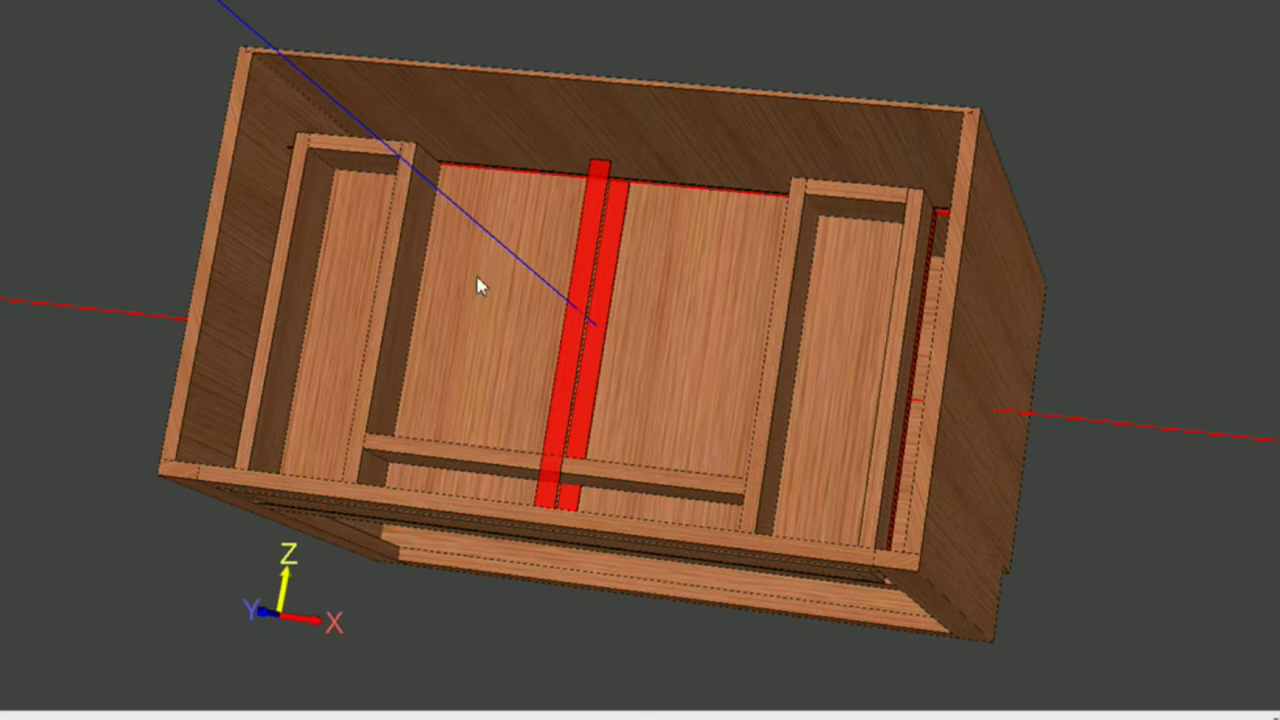
middle_click_drag(474, 409, 499, 291)
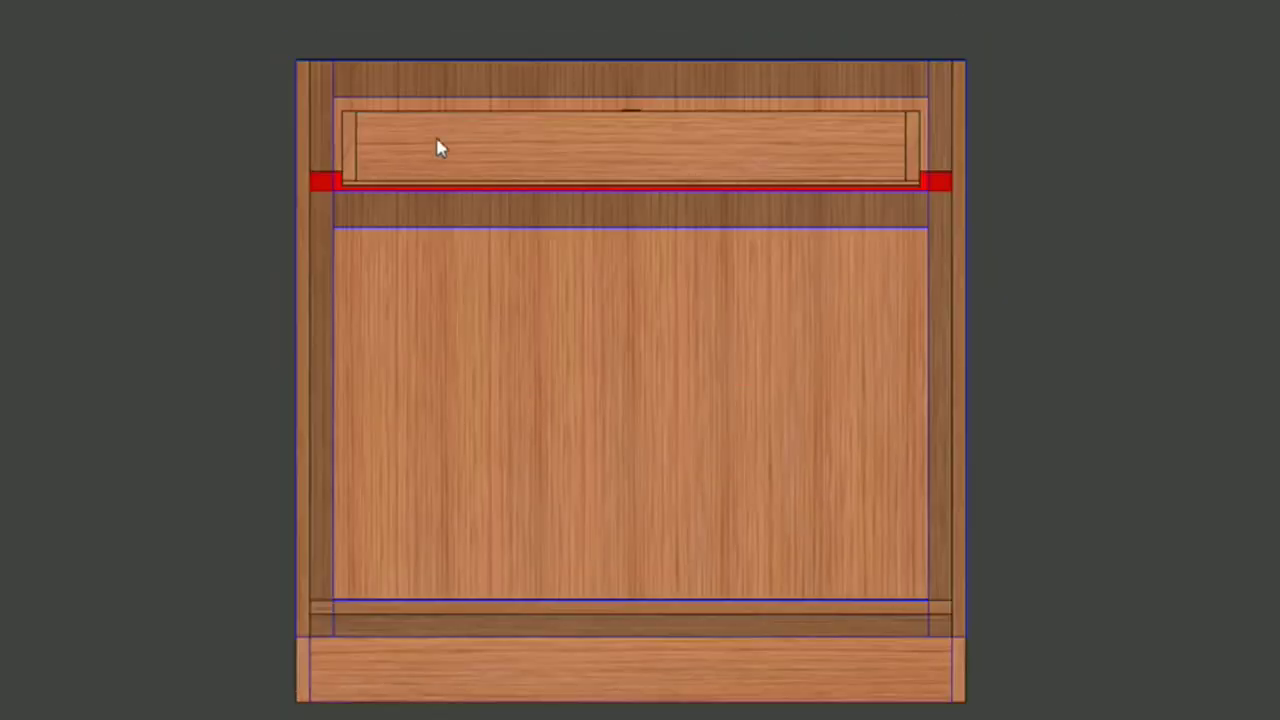
left_click(440, 148)
right_click(440, 148)
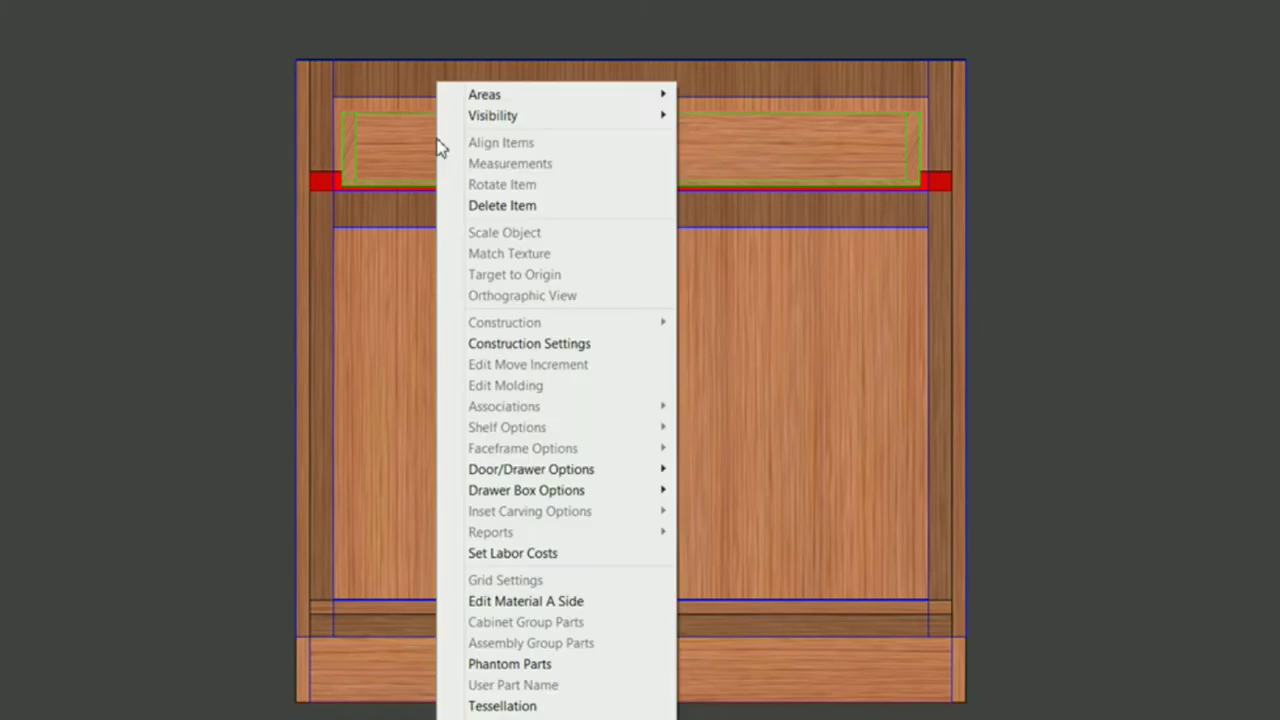
left_click(521, 208)
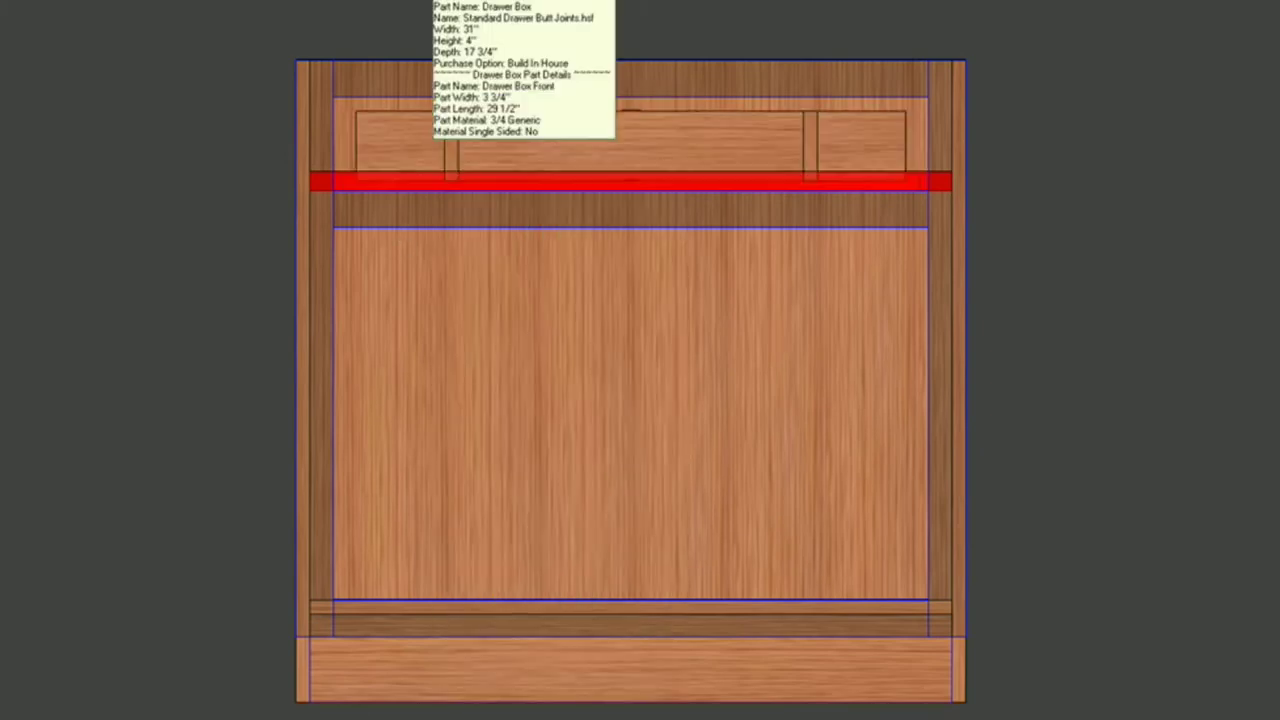
Step: Open the Standard Drawer Butt Joints box in the Drawer Box Designer and set its left side material to 1/2 Generic Dbx
double_click(440, 148)
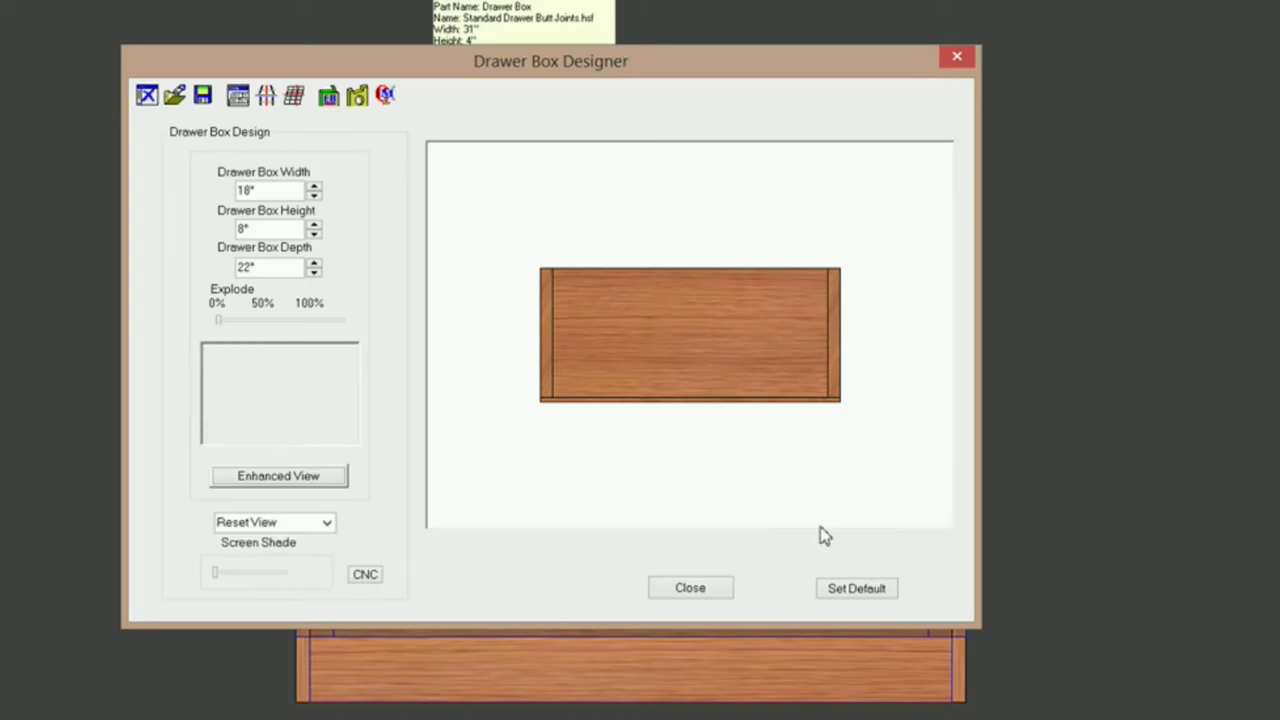
left_click_drag(727, 343, 670, 450)
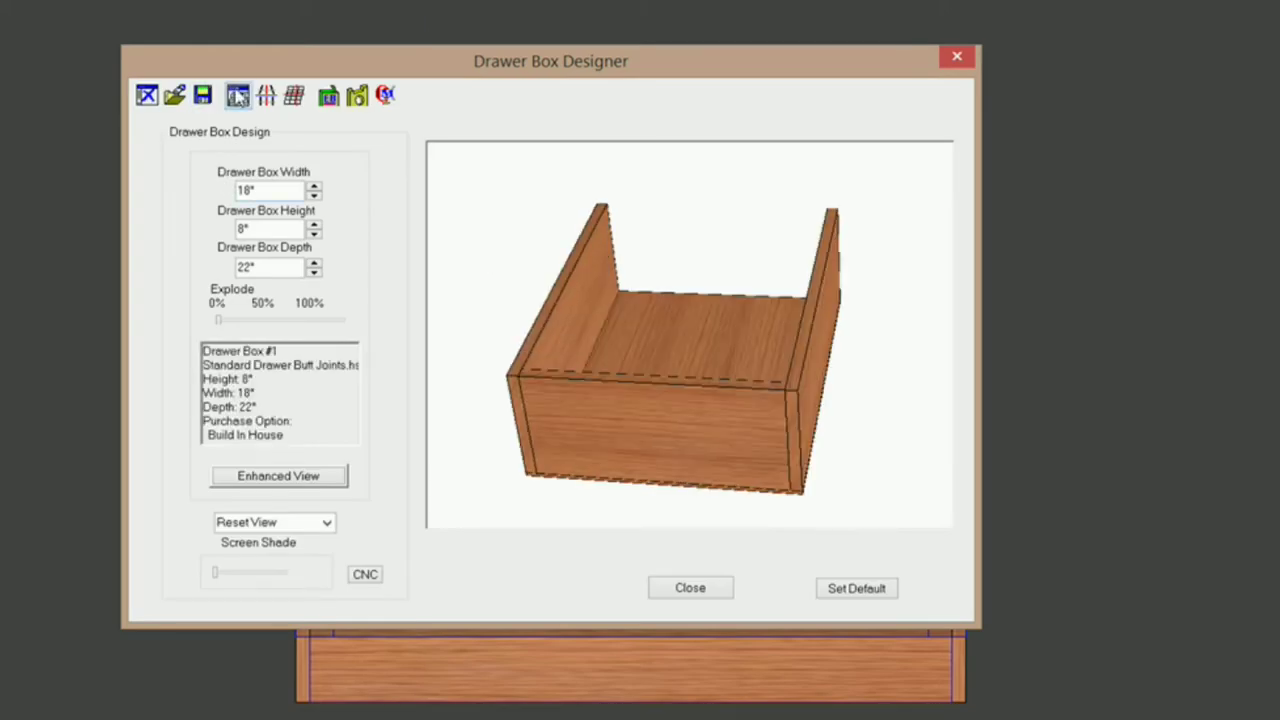
left_click(237, 95)
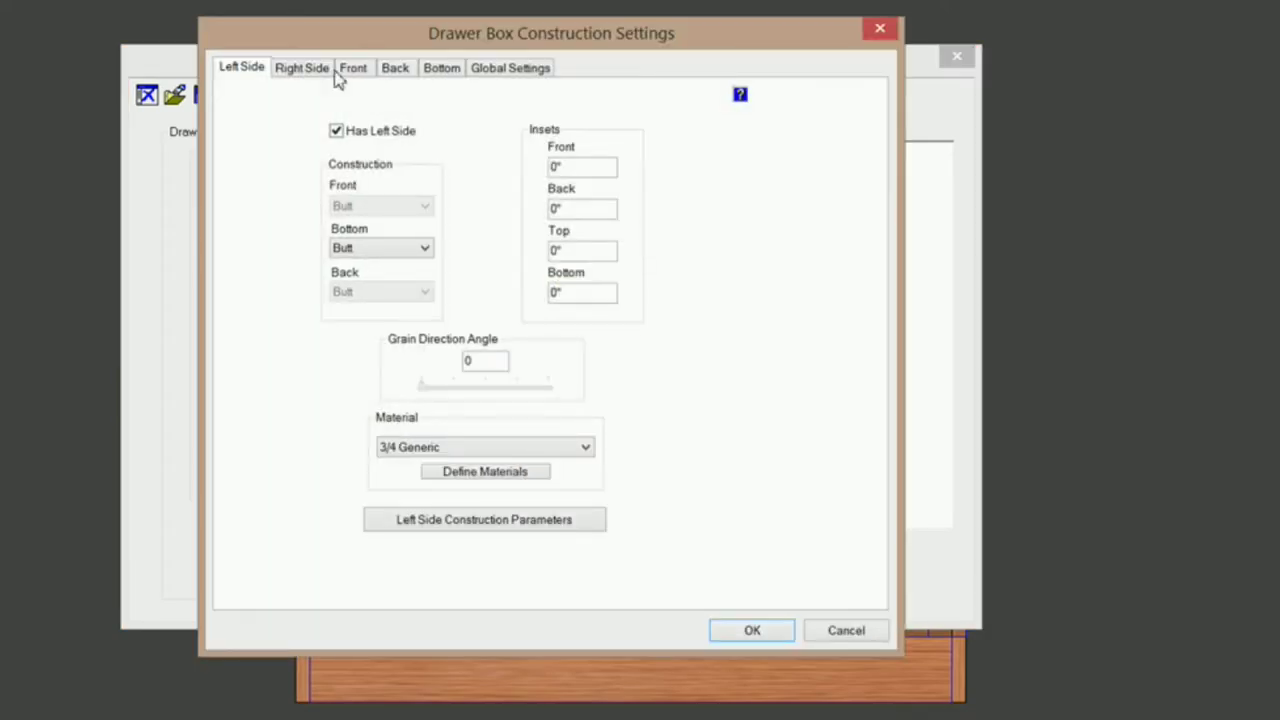
left_click_drag(343, 45, 307, 66)
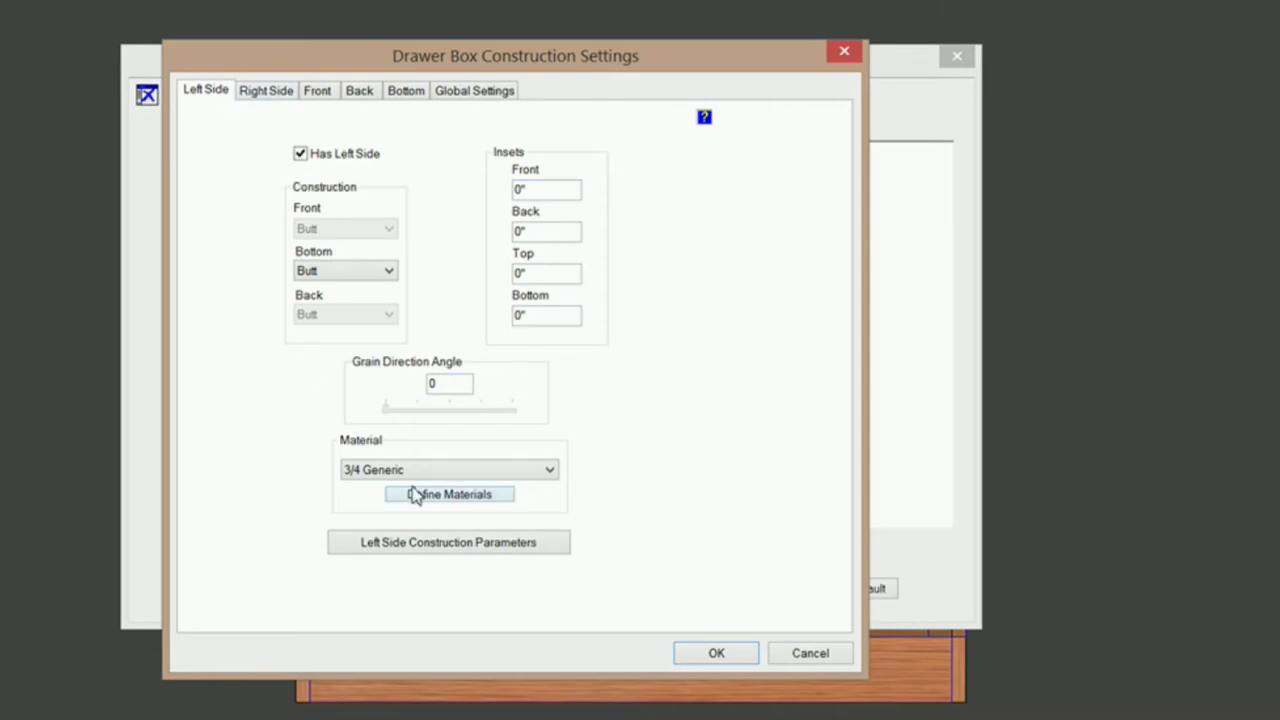
left_click(549, 470)
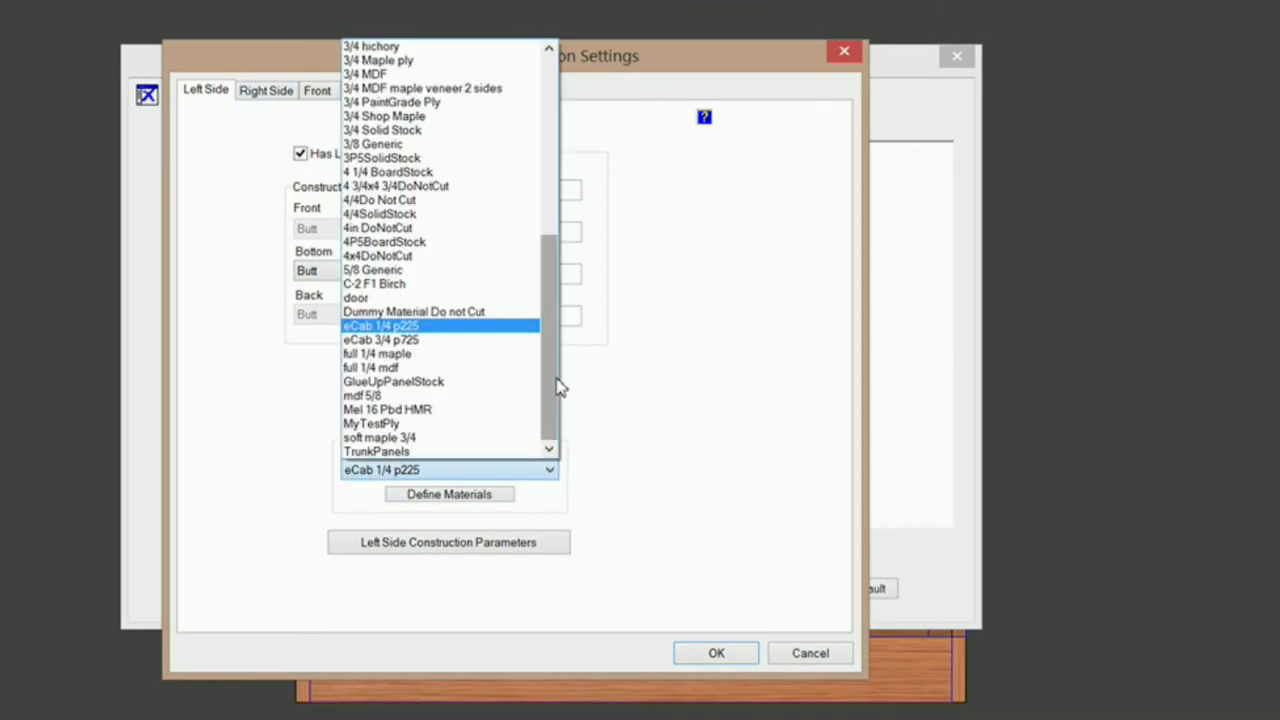
left_click_drag(558, 388, 594, 146)
left_click(416, 88)
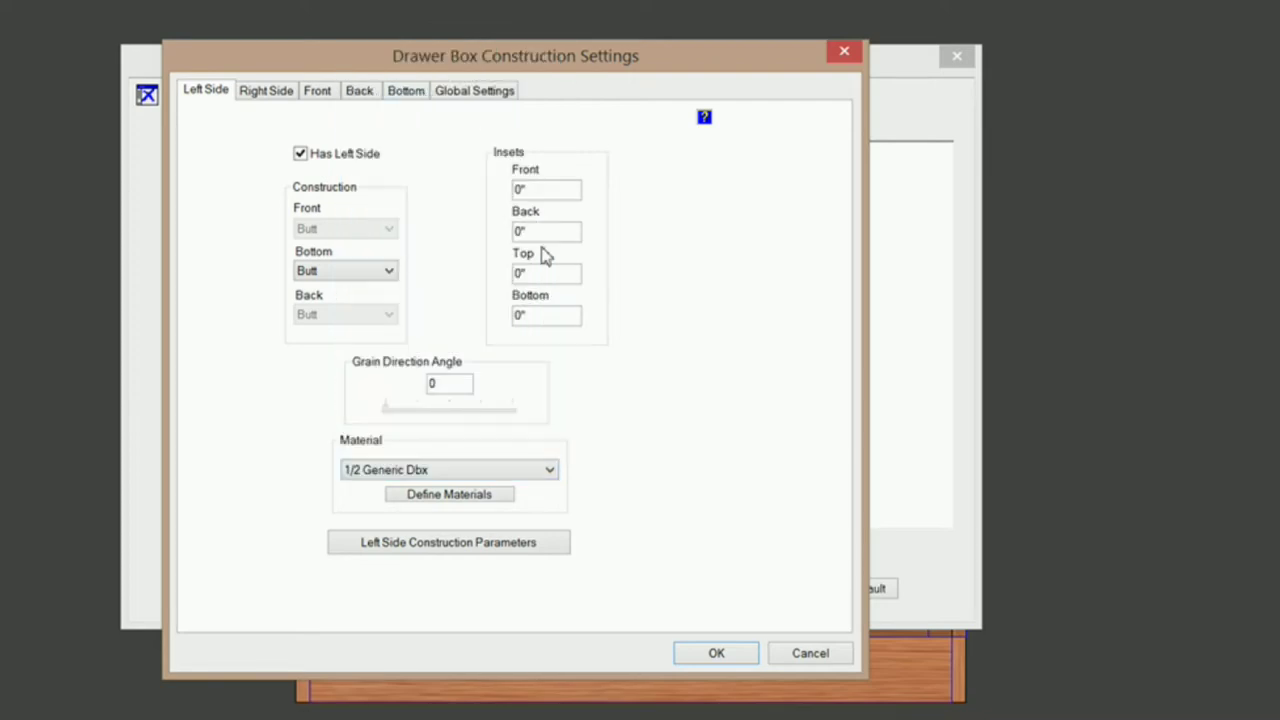
Step: Set the material of the drawer box's right side and front to 1/2 Generic Dbx
left_click(262, 92)
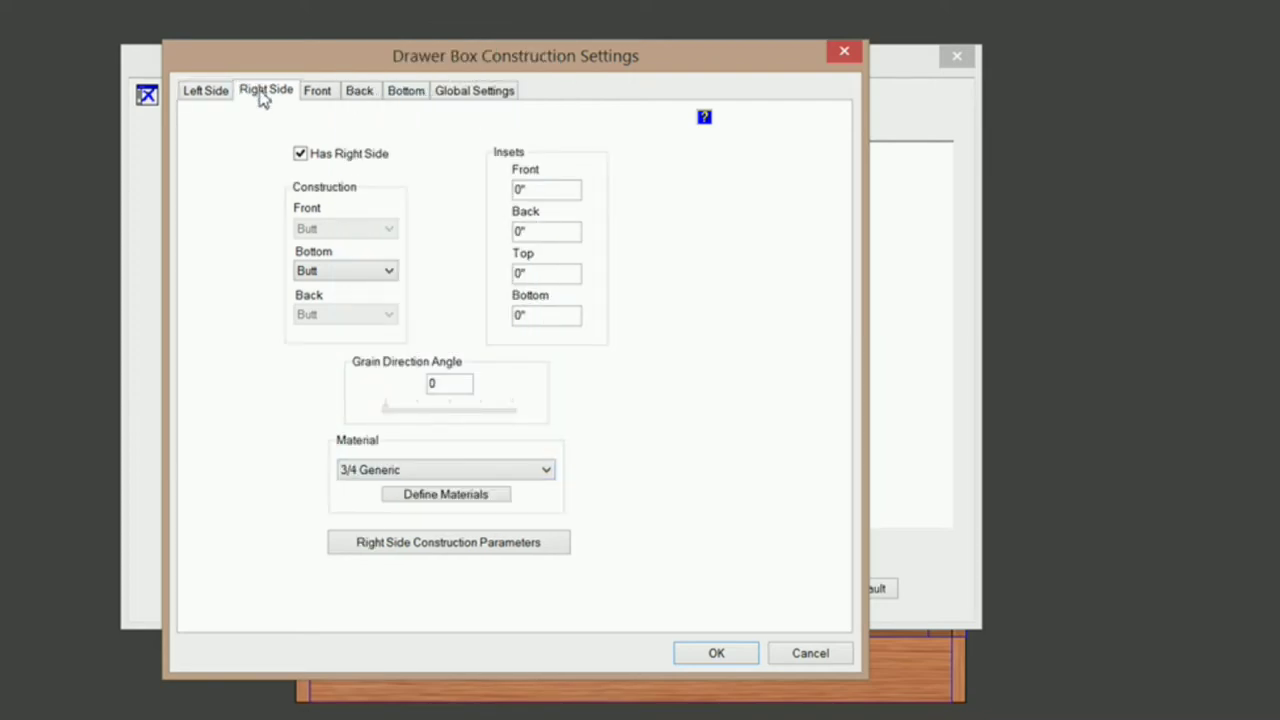
left_click(549, 470)
left_click(318, 92)
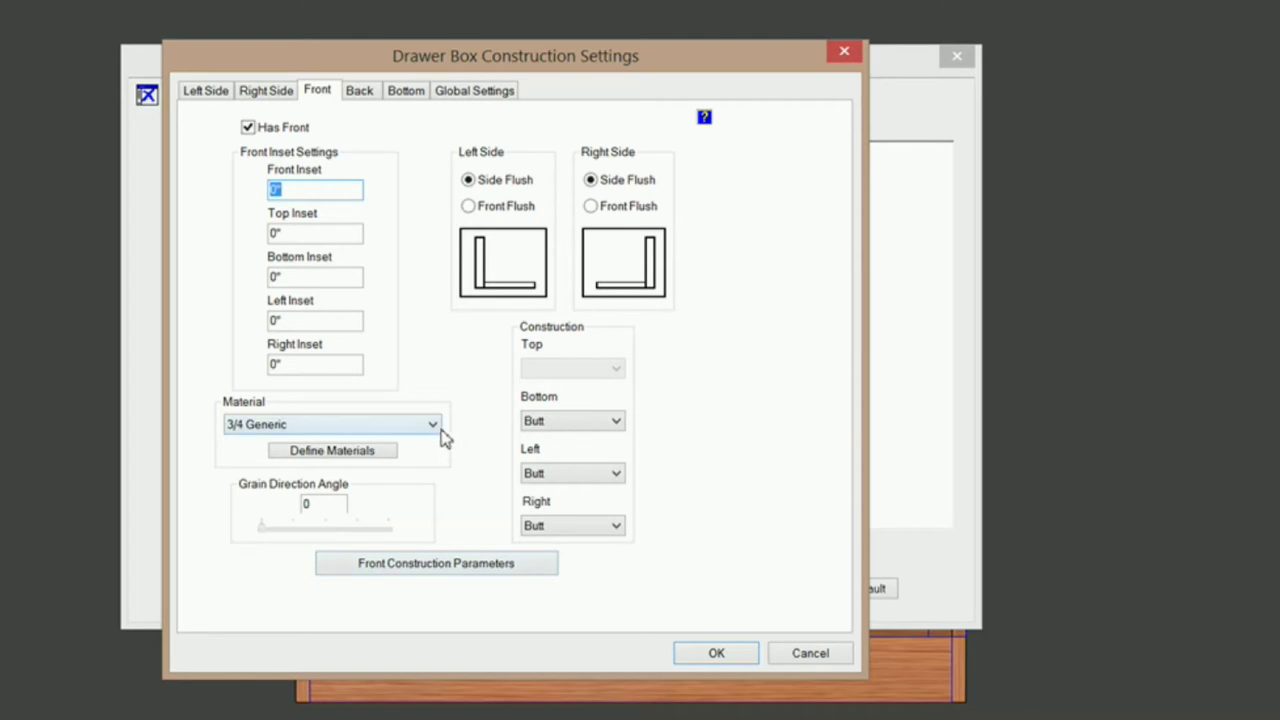
left_click(431, 429)
scroll(437, 337, "up", 10)
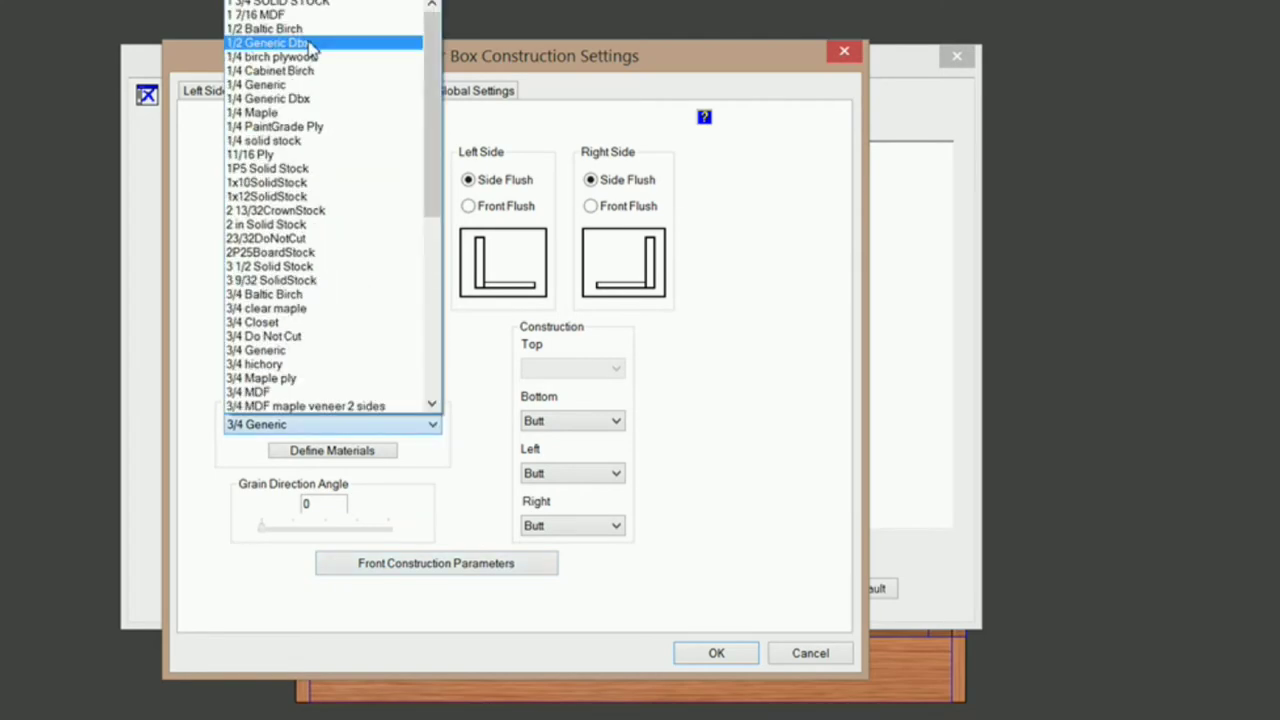
left_click(310, 40)
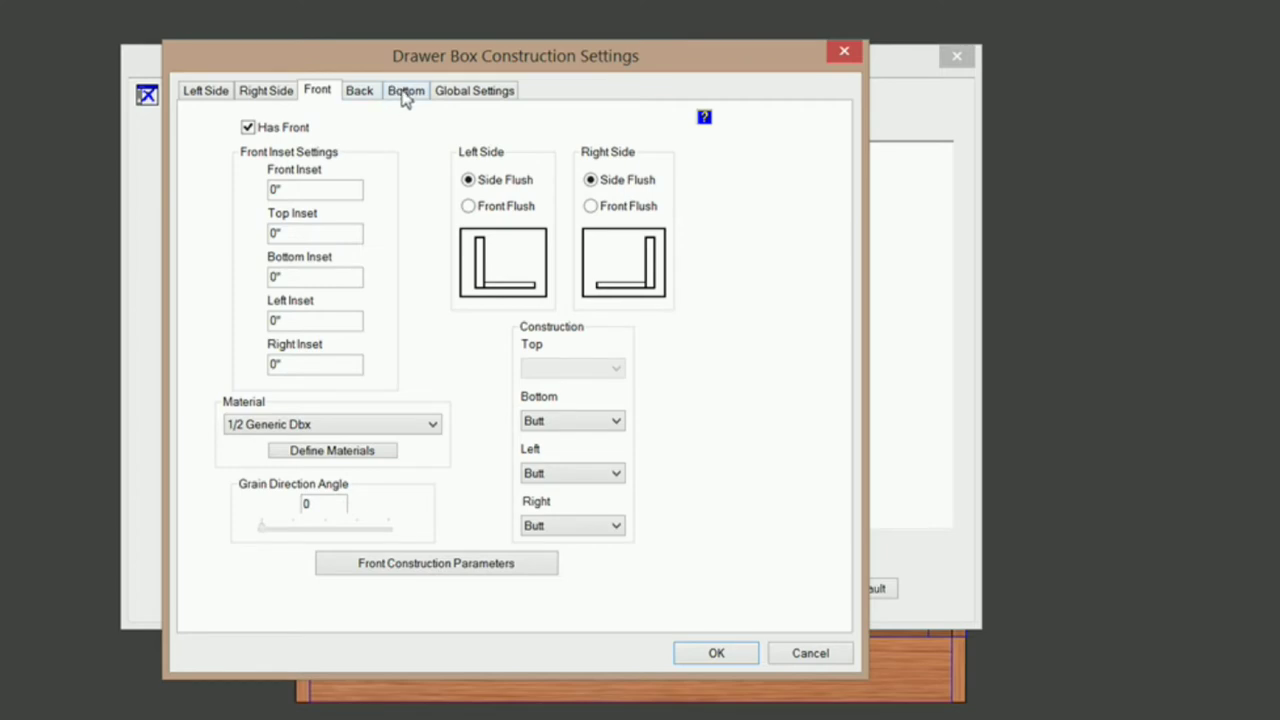
Step: Give the drawer bottom a 1/4" bottom inset, with Side Flush on both sides and Front Flush at the front
left_click(404, 92)
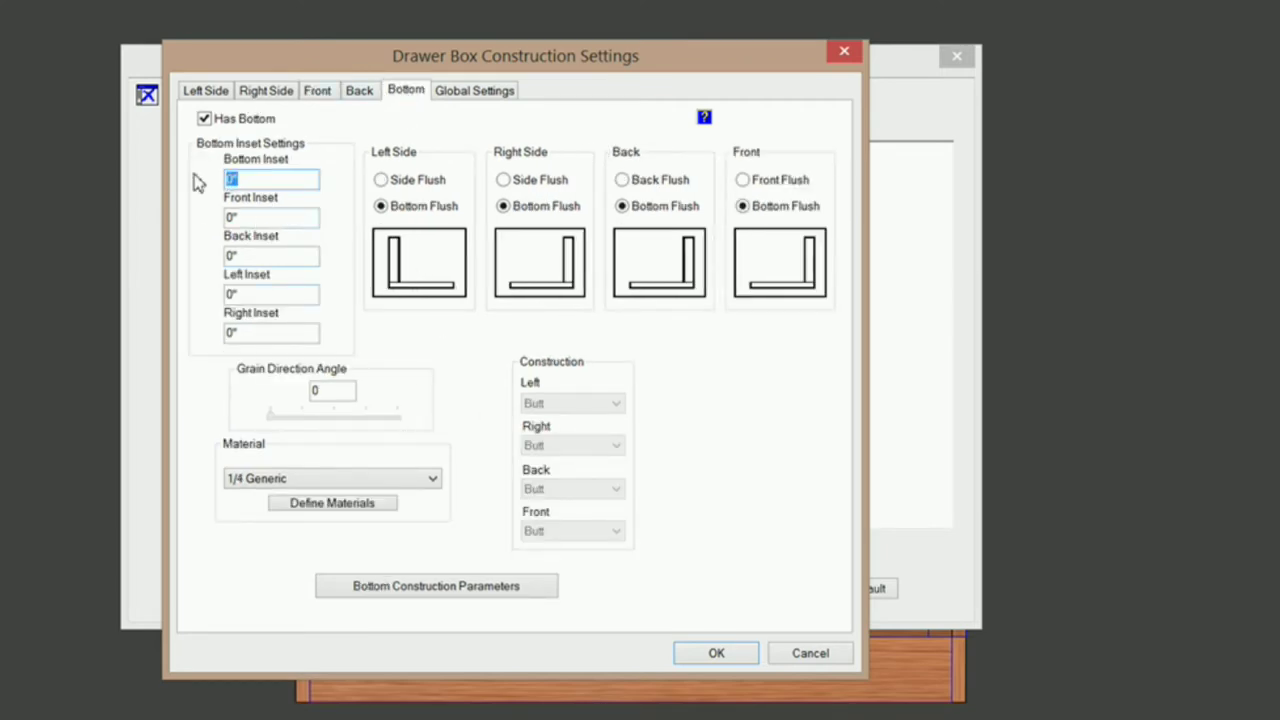
left_click_drag(264, 181, 147, 183)
type("1/4")
left_click(386, 182)
left_click(503, 180)
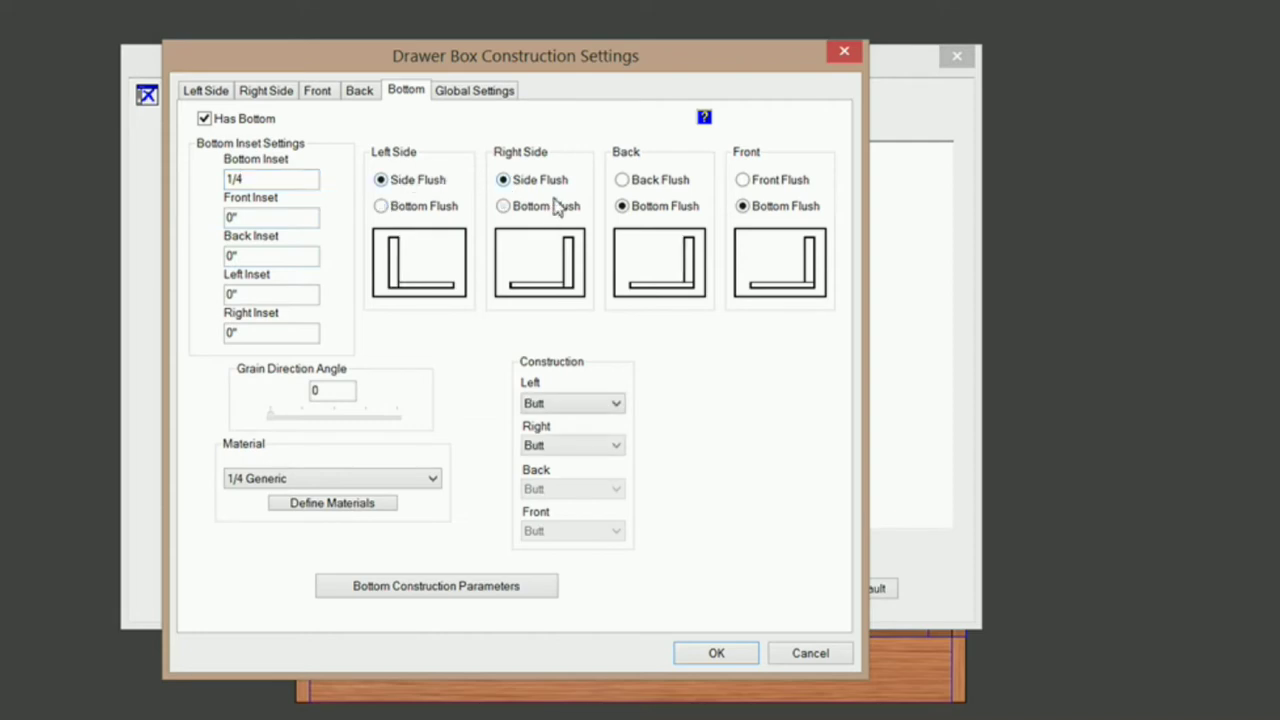
left_click(745, 181)
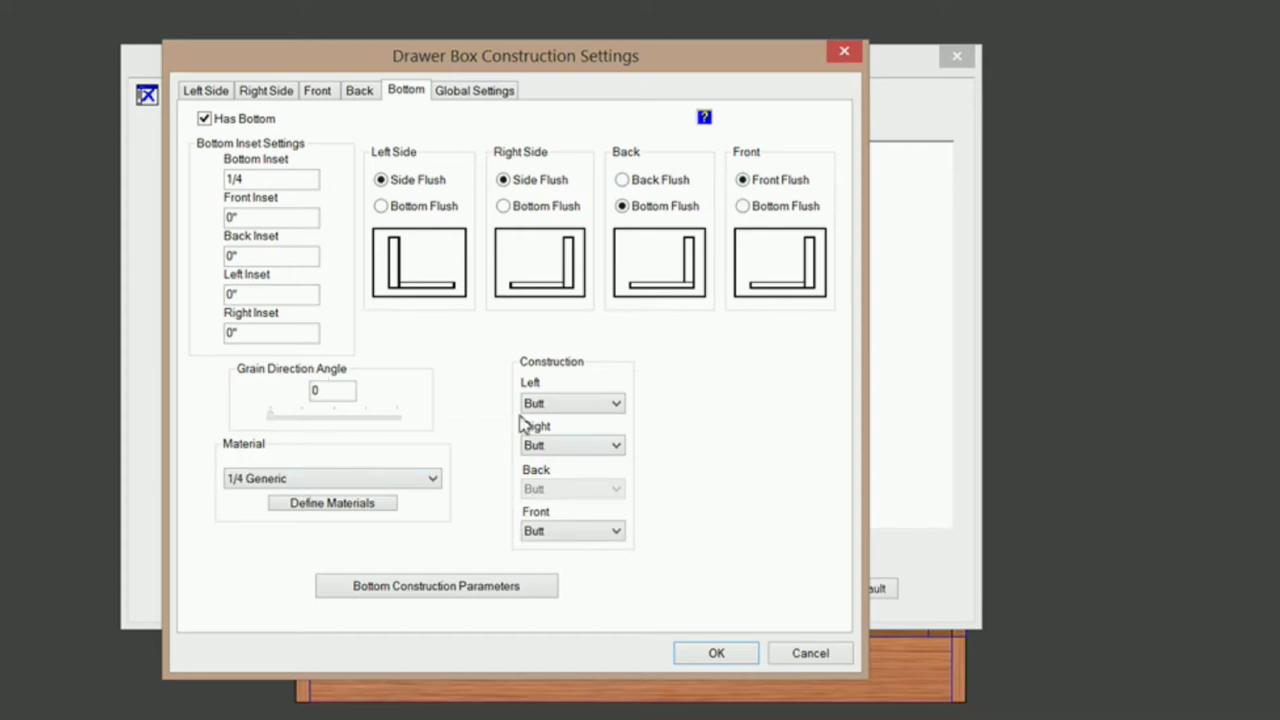
Step: Set the drawer bottom's left, right and front joints to FullDado construction
left_click(615, 405)
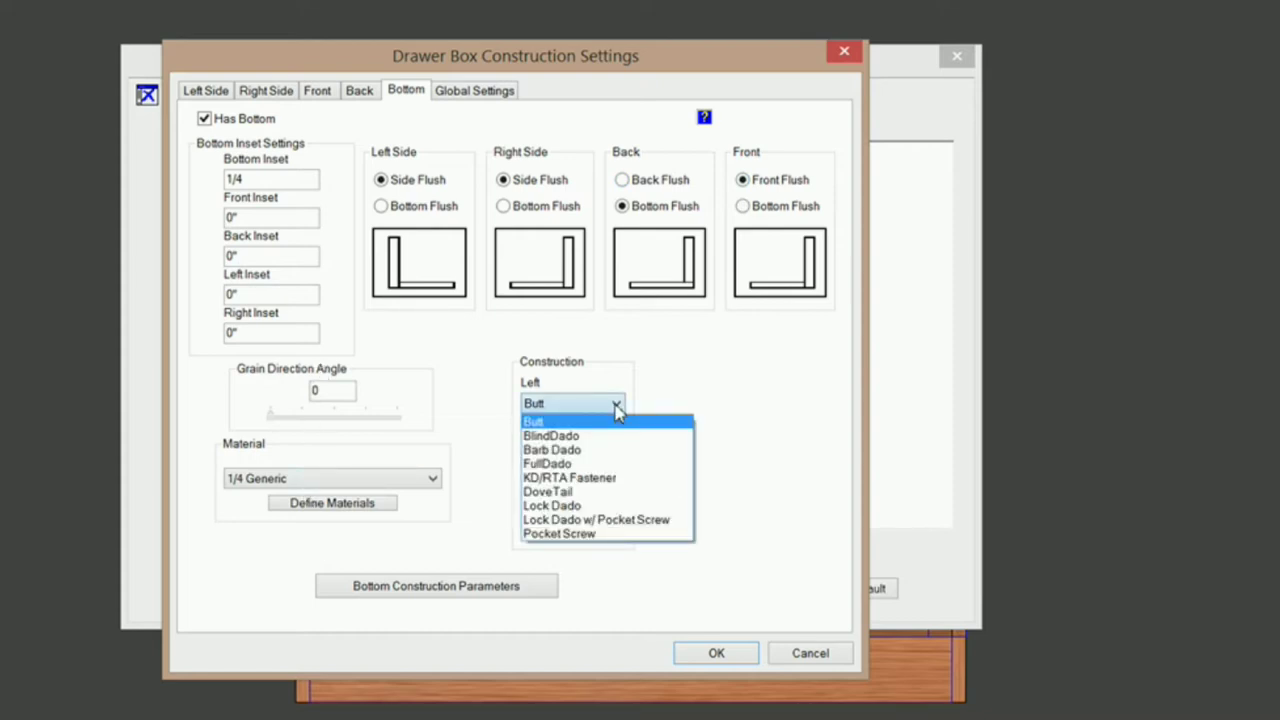
left_click(567, 465)
left_click(616, 446)
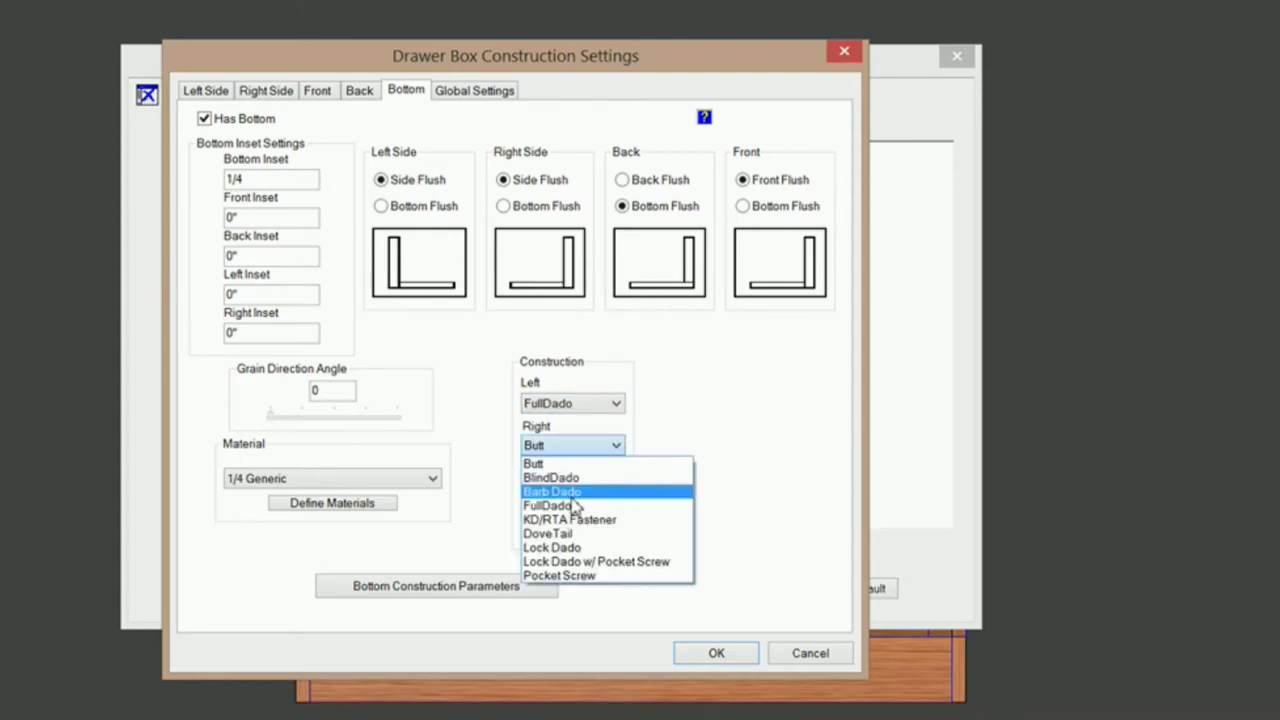
left_click(576, 506)
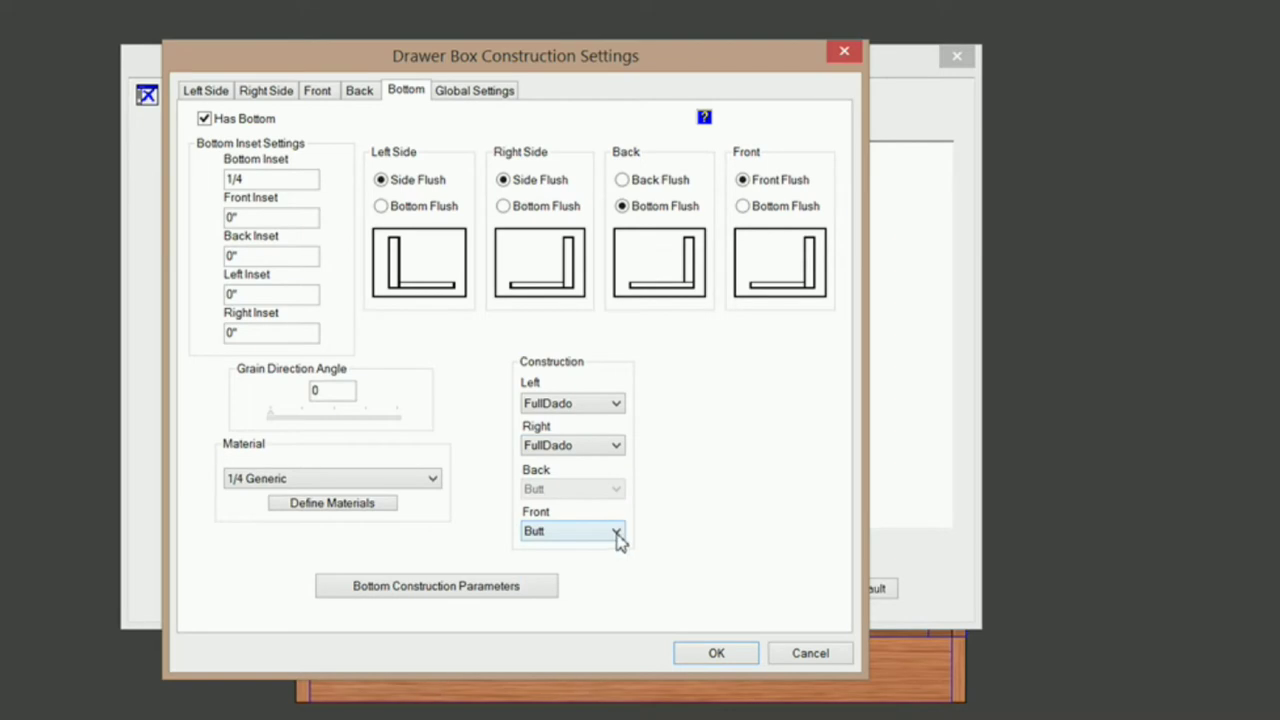
left_click(616, 532)
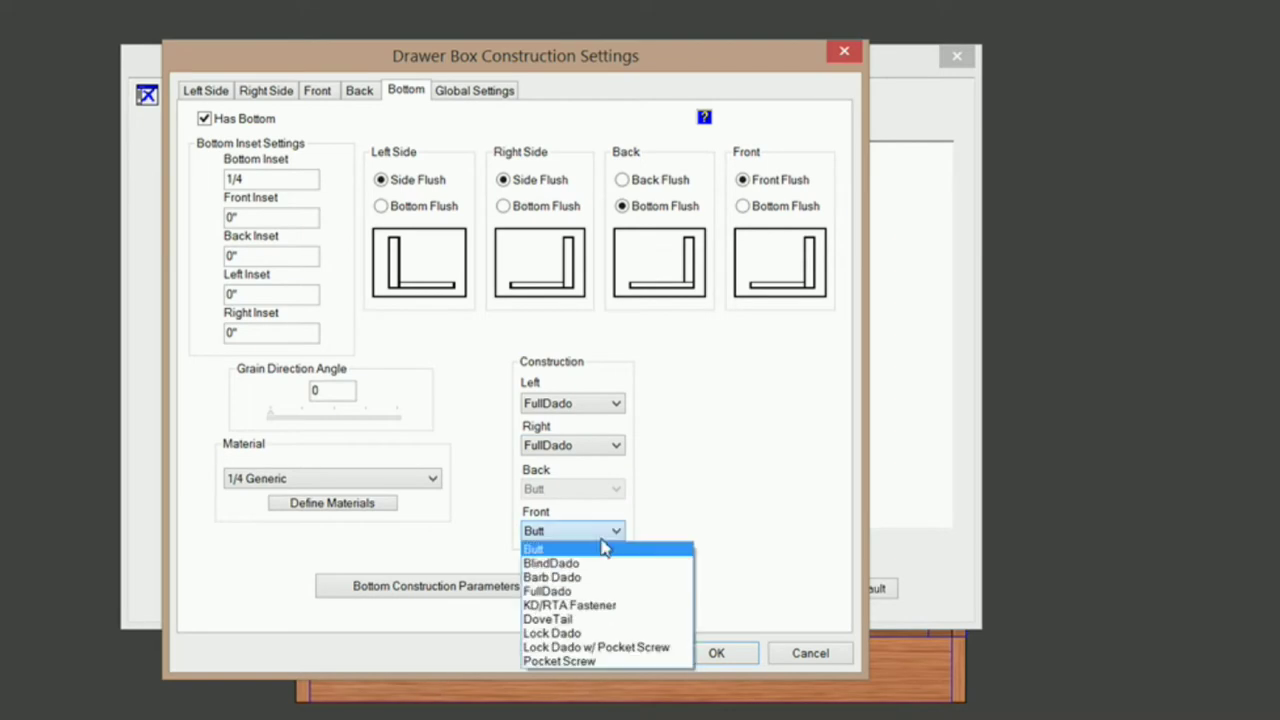
left_click(575, 591)
Step: Set the drawer bottom's dado depth to 1/4", accept the construction settings, and close the designer without saving the drawer box
left_click(494, 590)
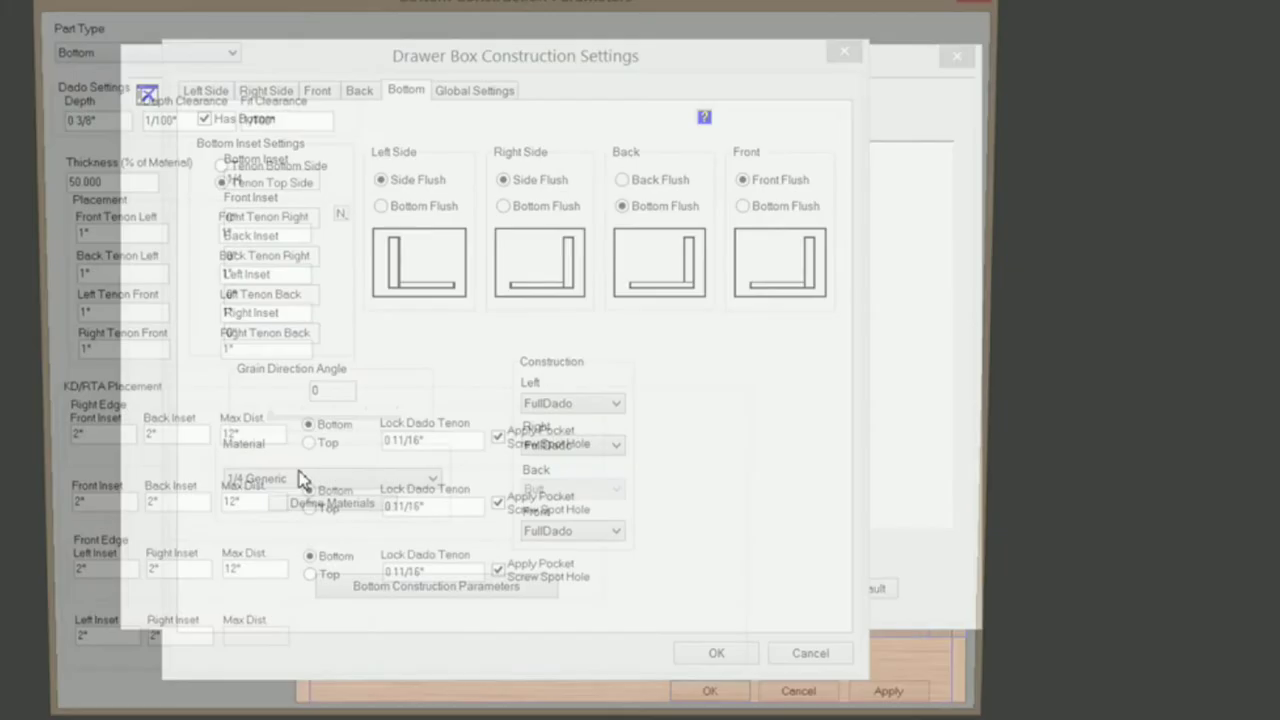
double_click(95, 119)
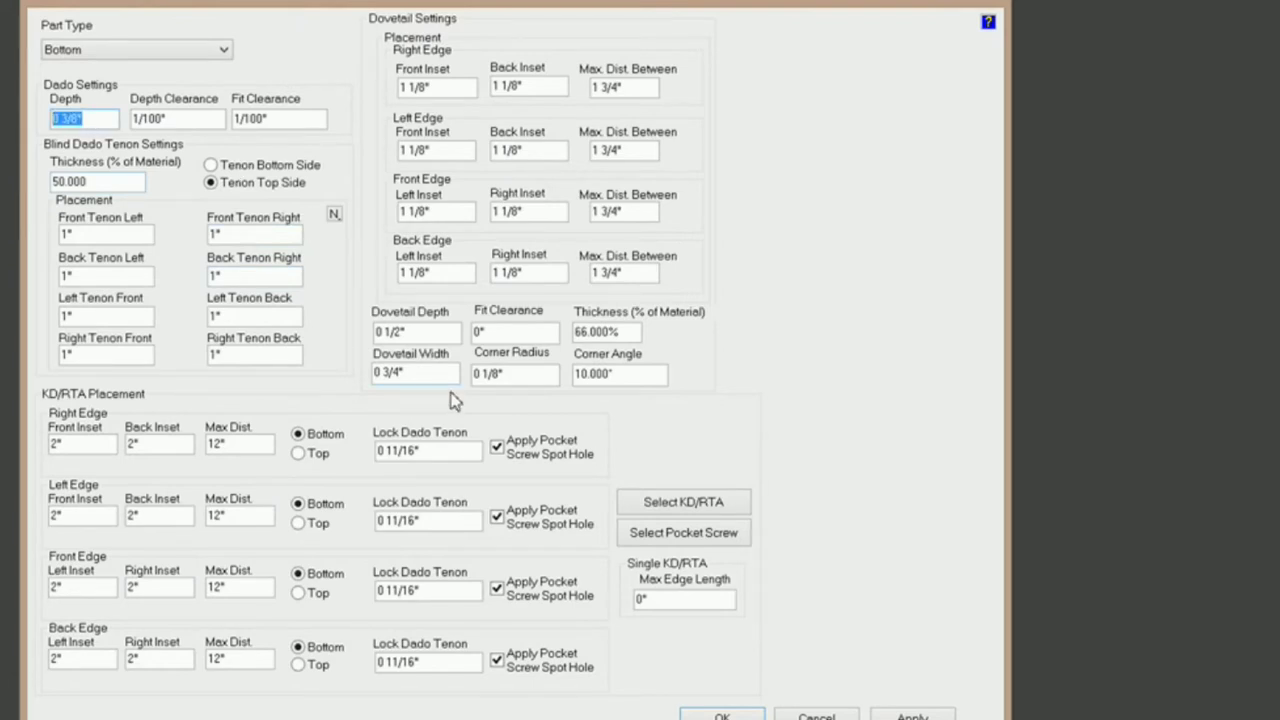
type("1/4")
left_click(722, 715)
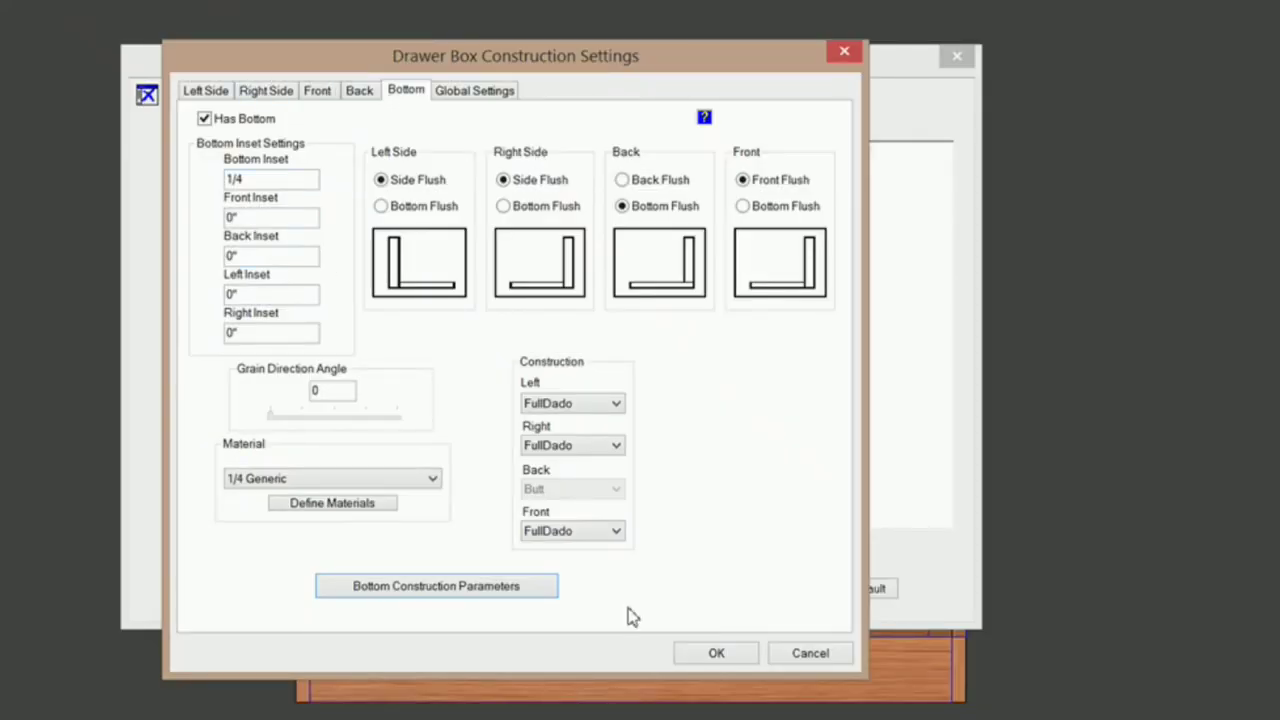
left_click(724, 653)
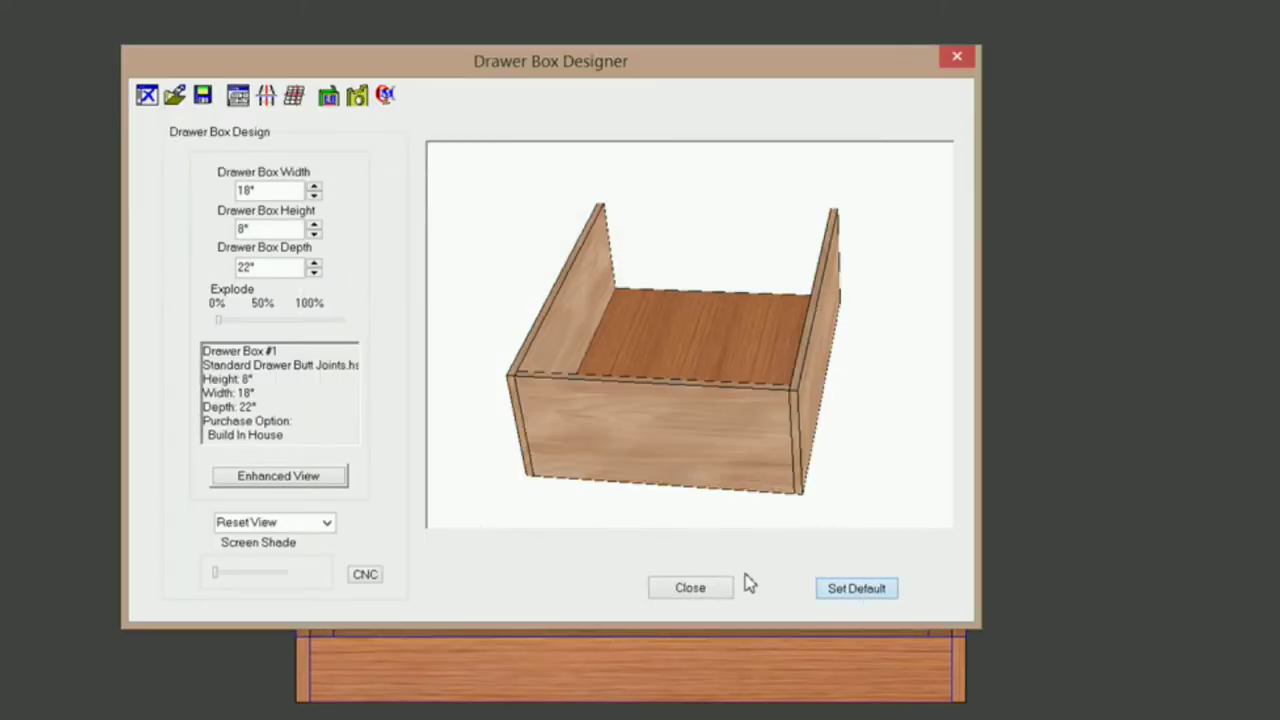
left_click(712, 588)
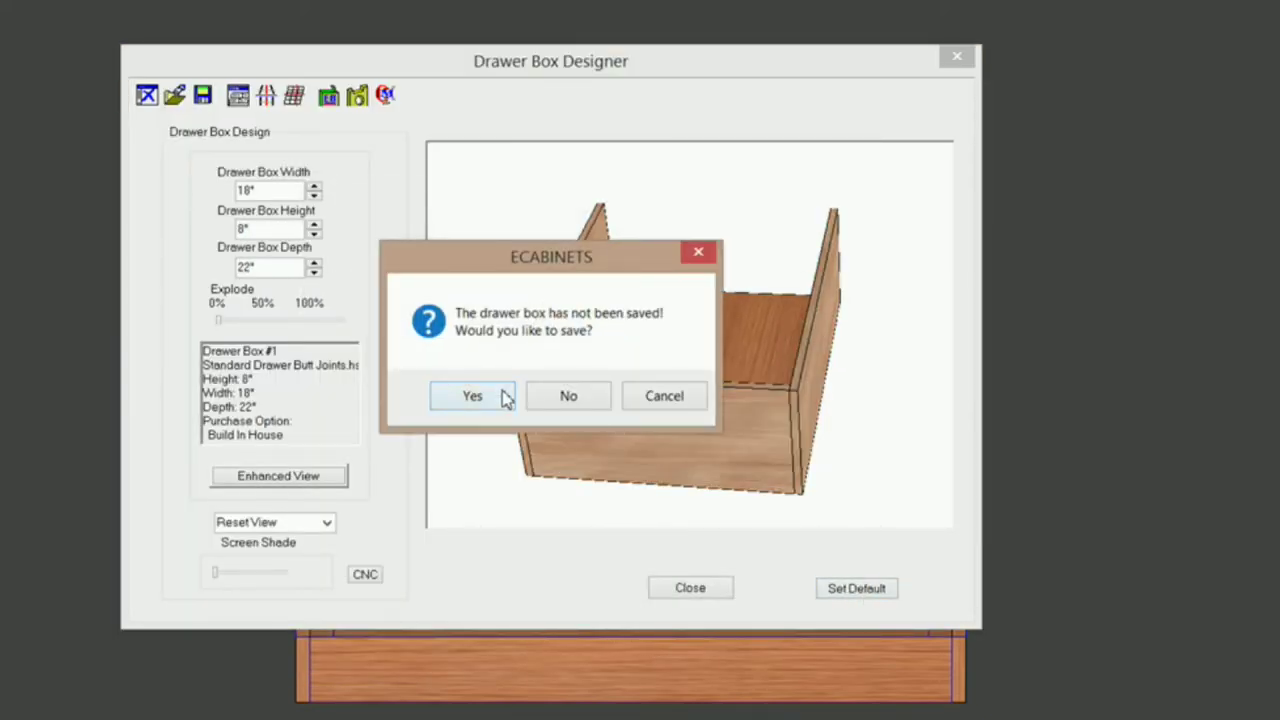
left_click(589, 401)
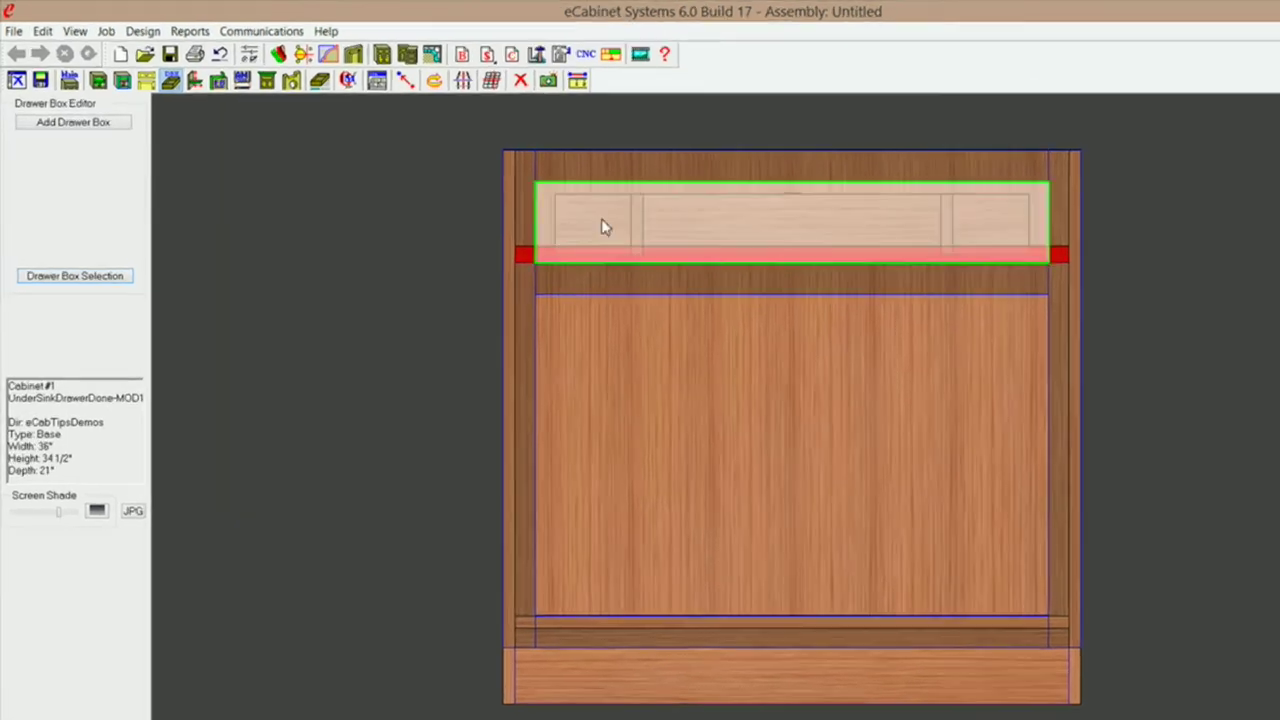
Step: Add one drawer box to the upper opening with insets of 4" back, 3/4" top and 1/4" bottom
left_click(533, 196)
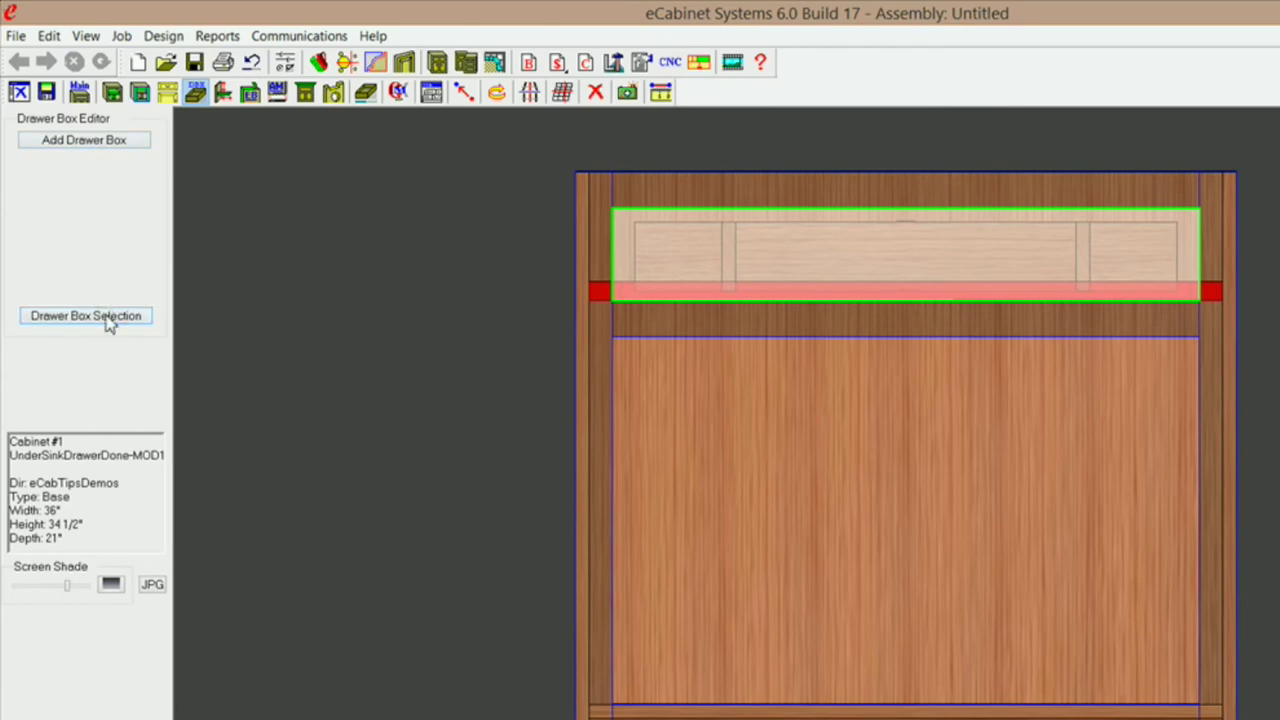
left_click(103, 143)
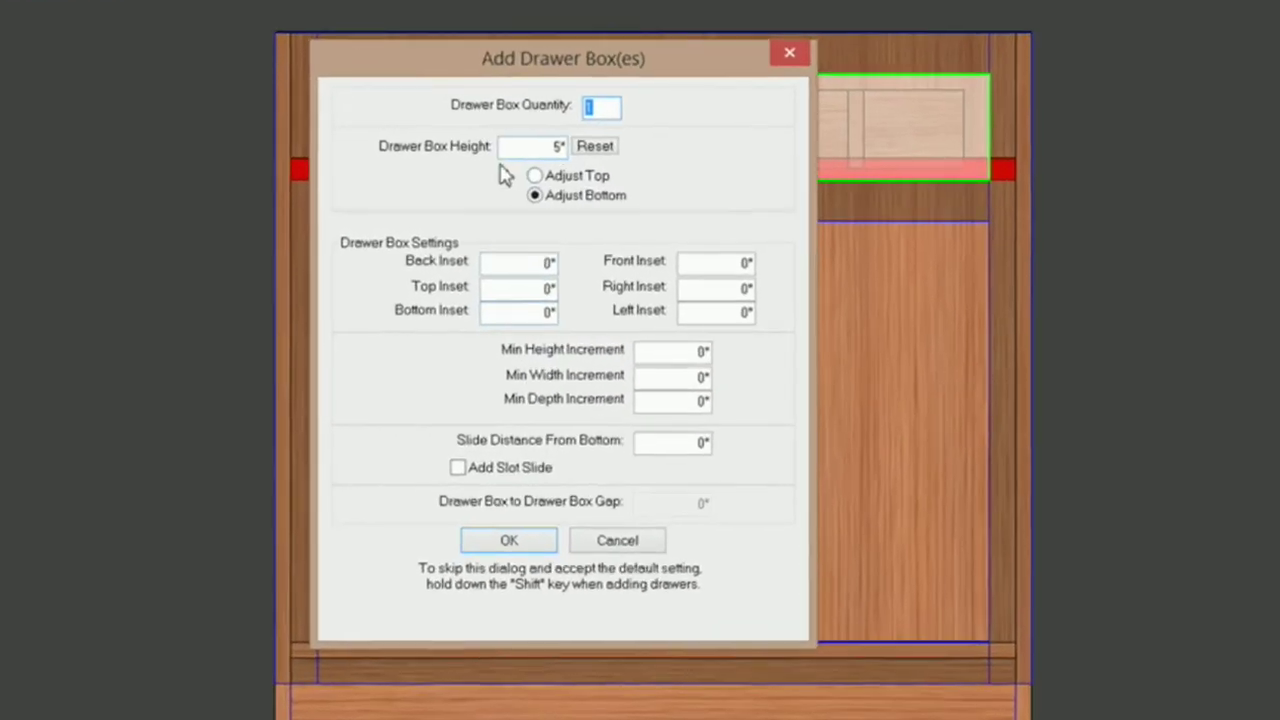
left_click(531, 262)
type("4")
left_click(495, 287)
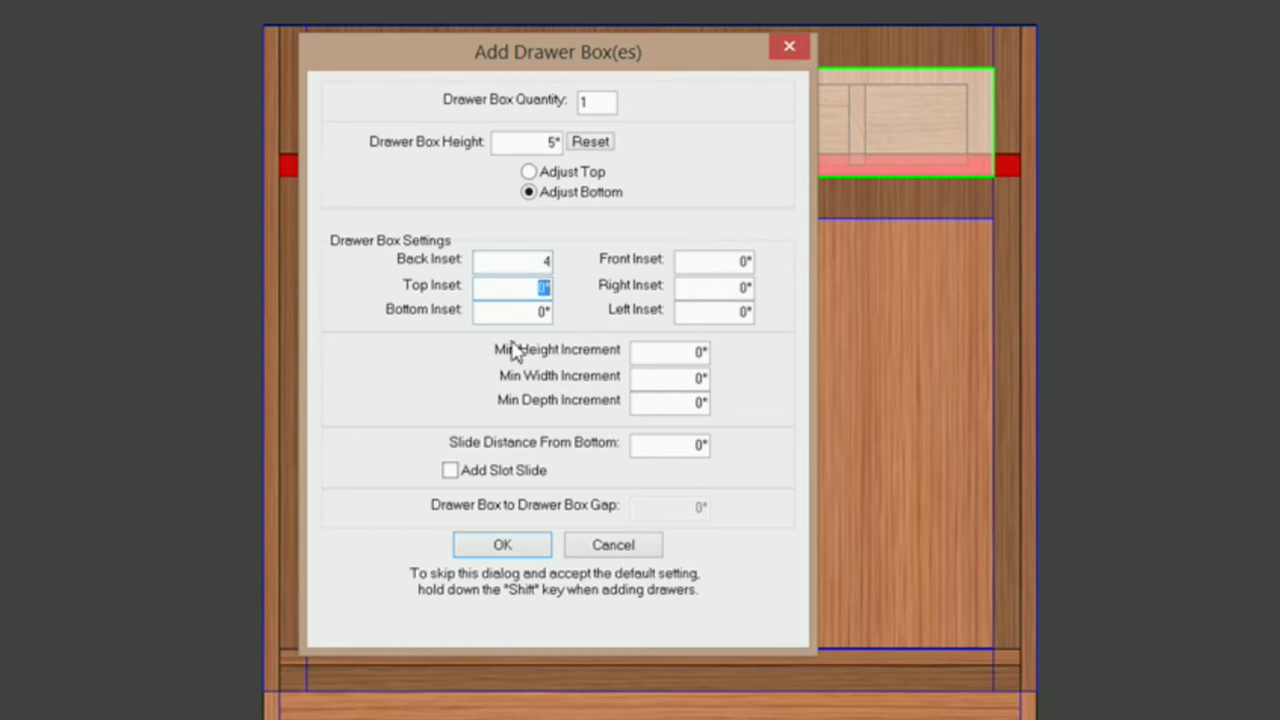
type("3/4")
left_click(517, 312)
type("1/")
Step: Set the new drawer box's front inset to 3/4" and its right and left insets to 3/8", and place it
left_click(750, 263)
type("3/4")
left_click(710, 287)
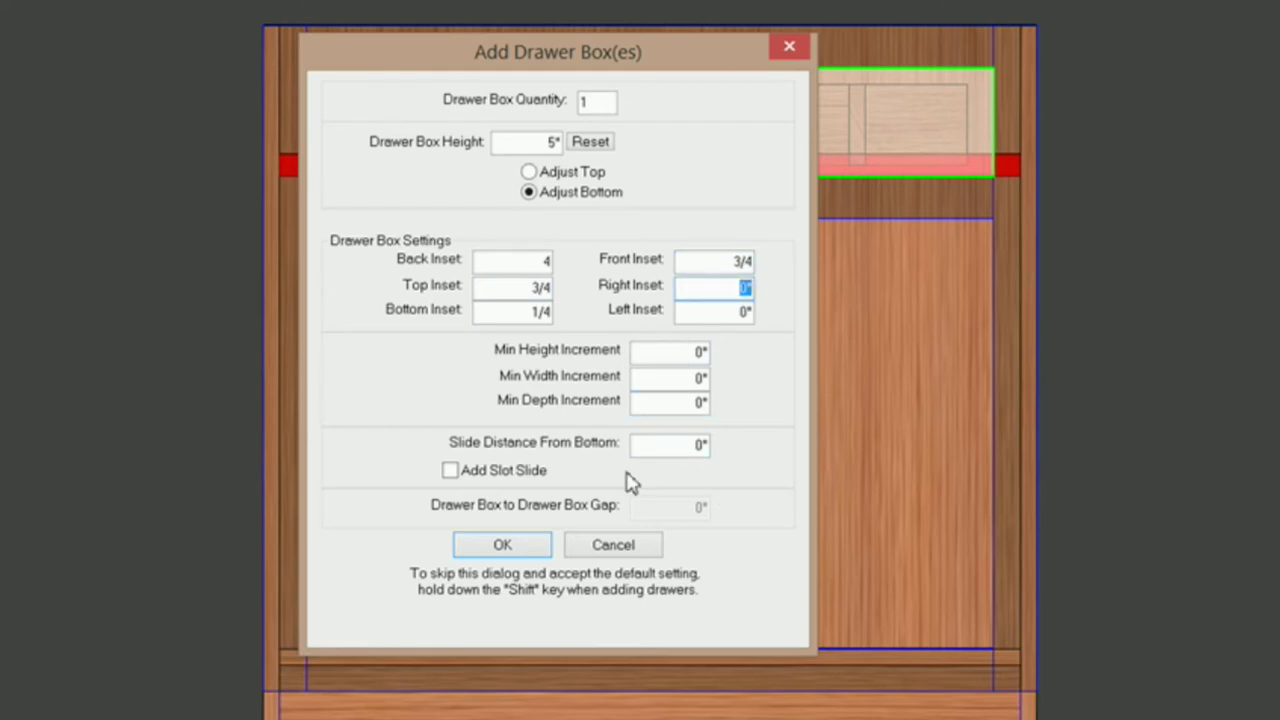
type("3/8")
left_click(743, 310)
type("3/")
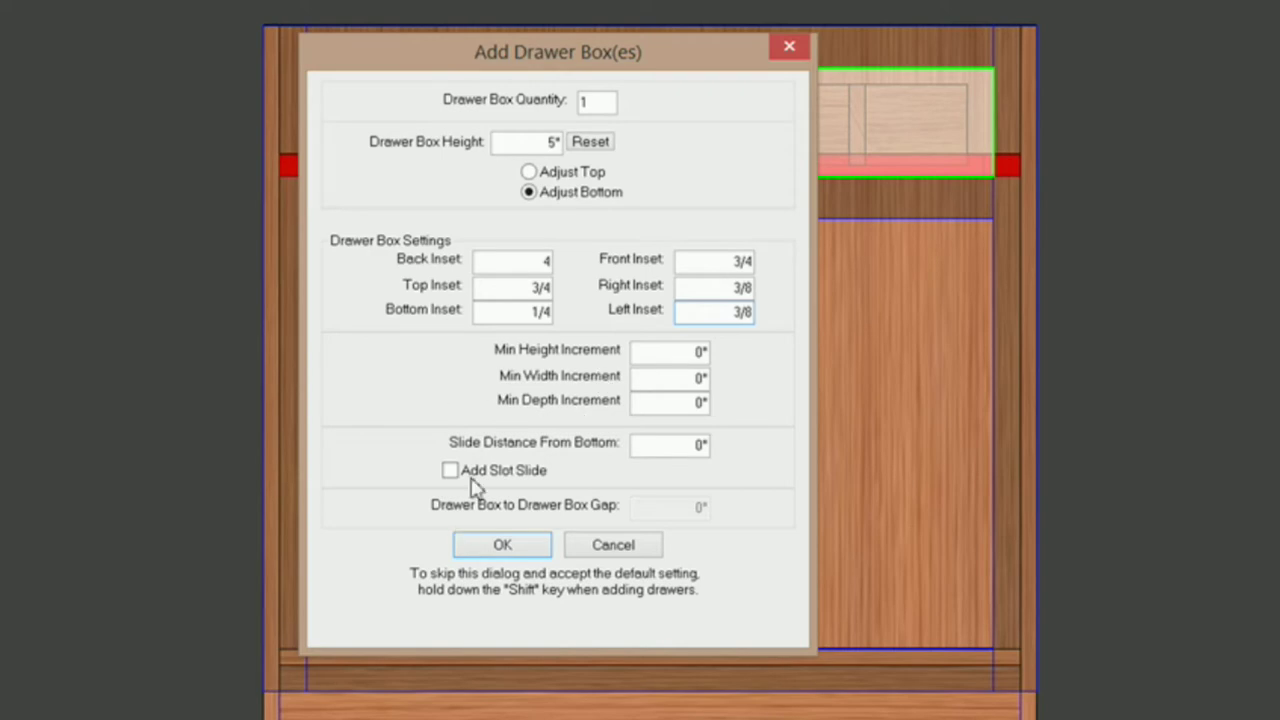
left_click(520, 545)
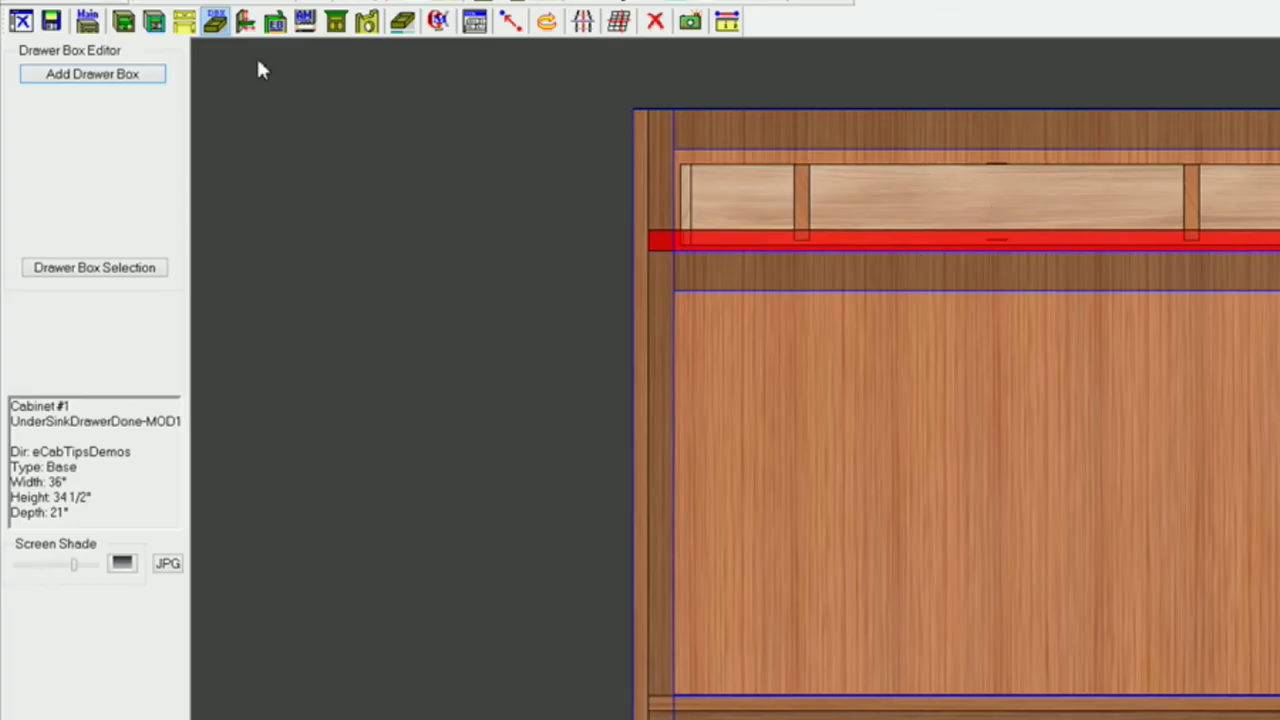
Step: Change the material of the 3 3/4" wide divider stretchers around the sink cutout to 1/2 Generic Dbx
left_click(88, 22)
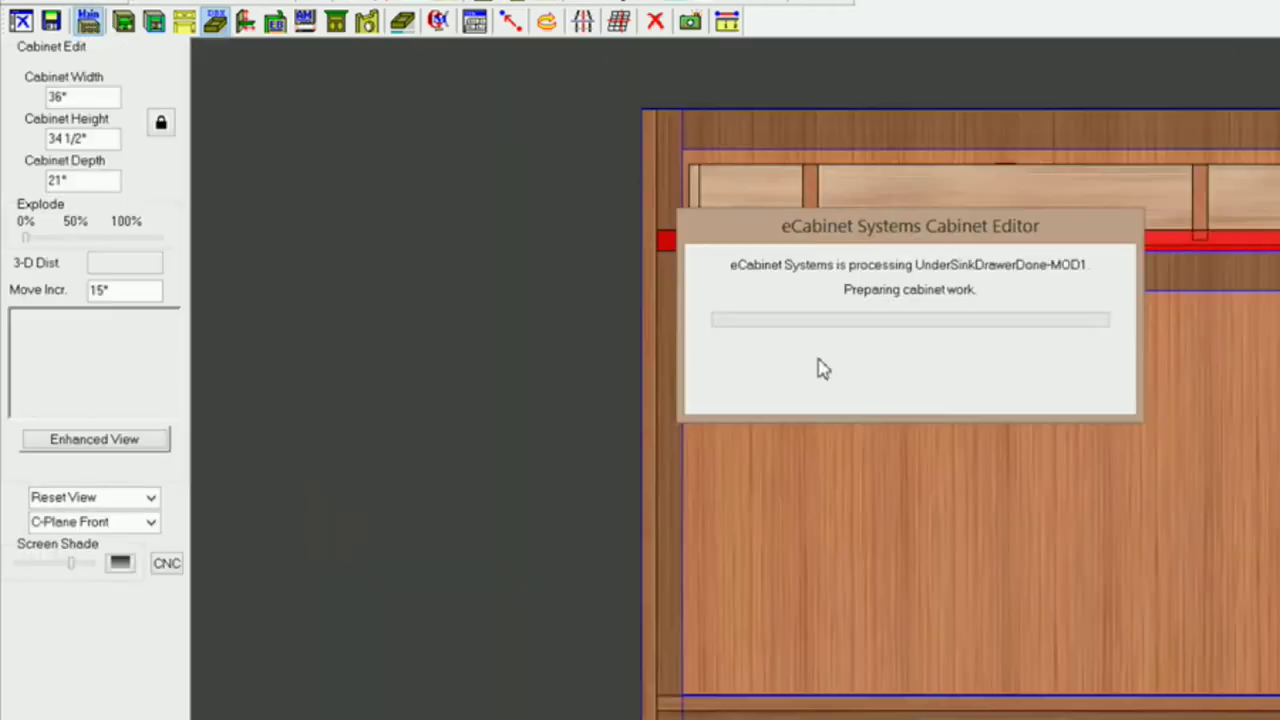
middle_click_drag(929, 320, 563, 240)
left_click(248, 21)
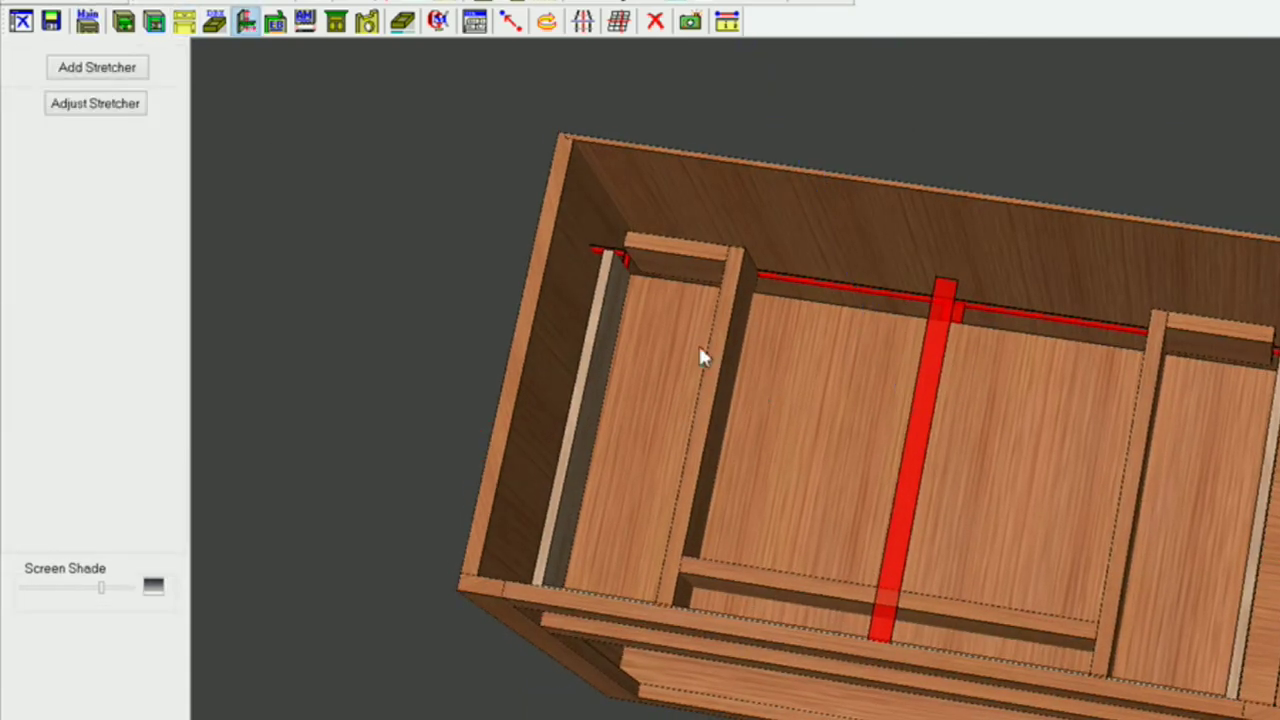
left_click(720, 316)
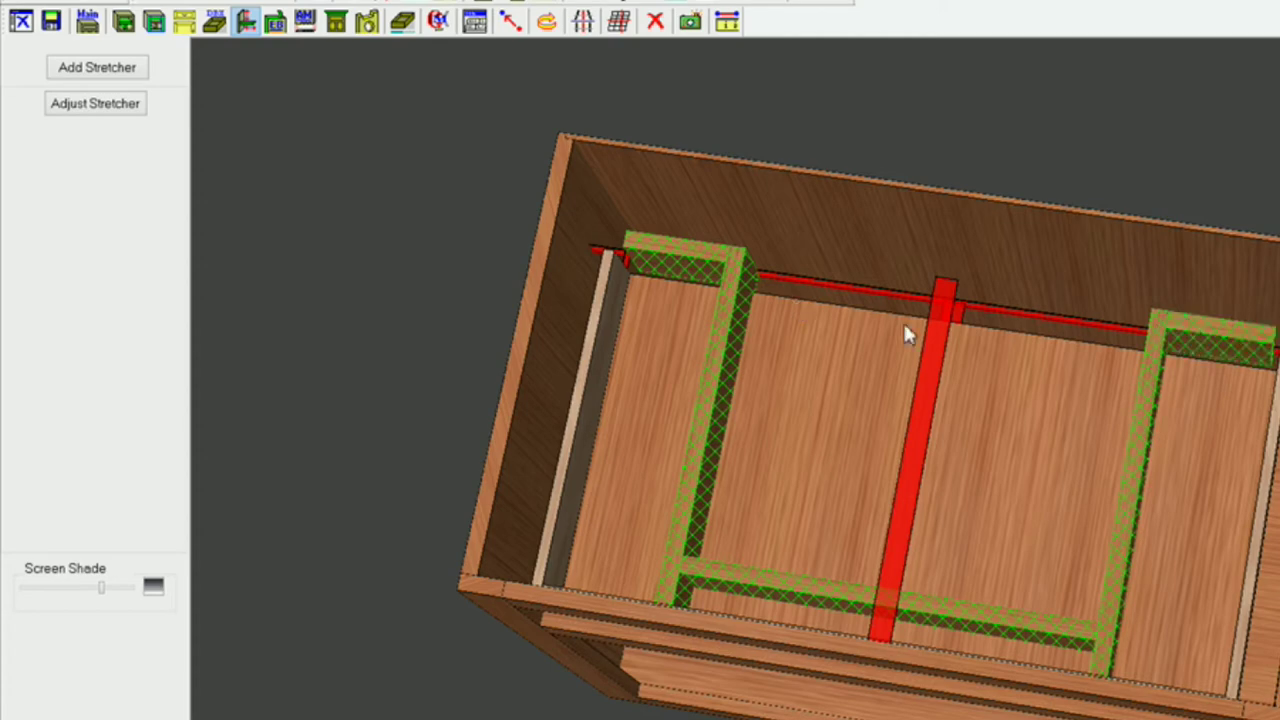
middle_click_drag(692, 515, 786, 418)
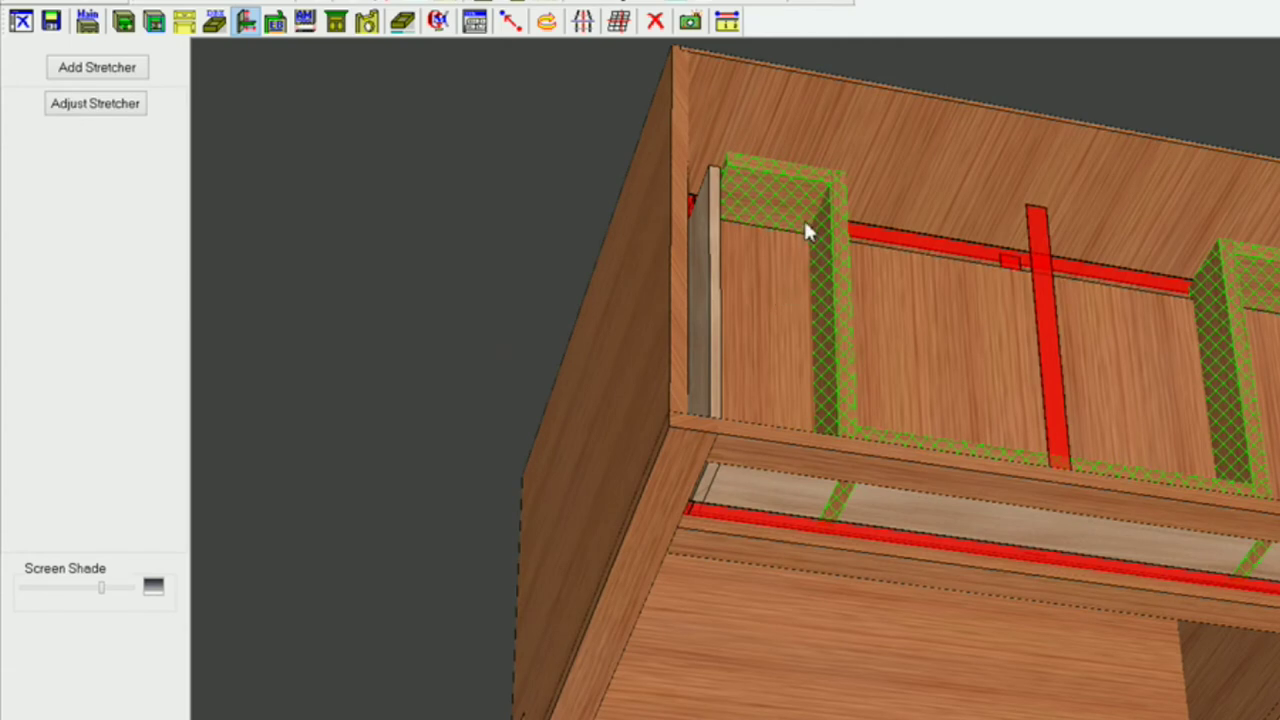
middle_click_drag(899, 406, 786, 565)
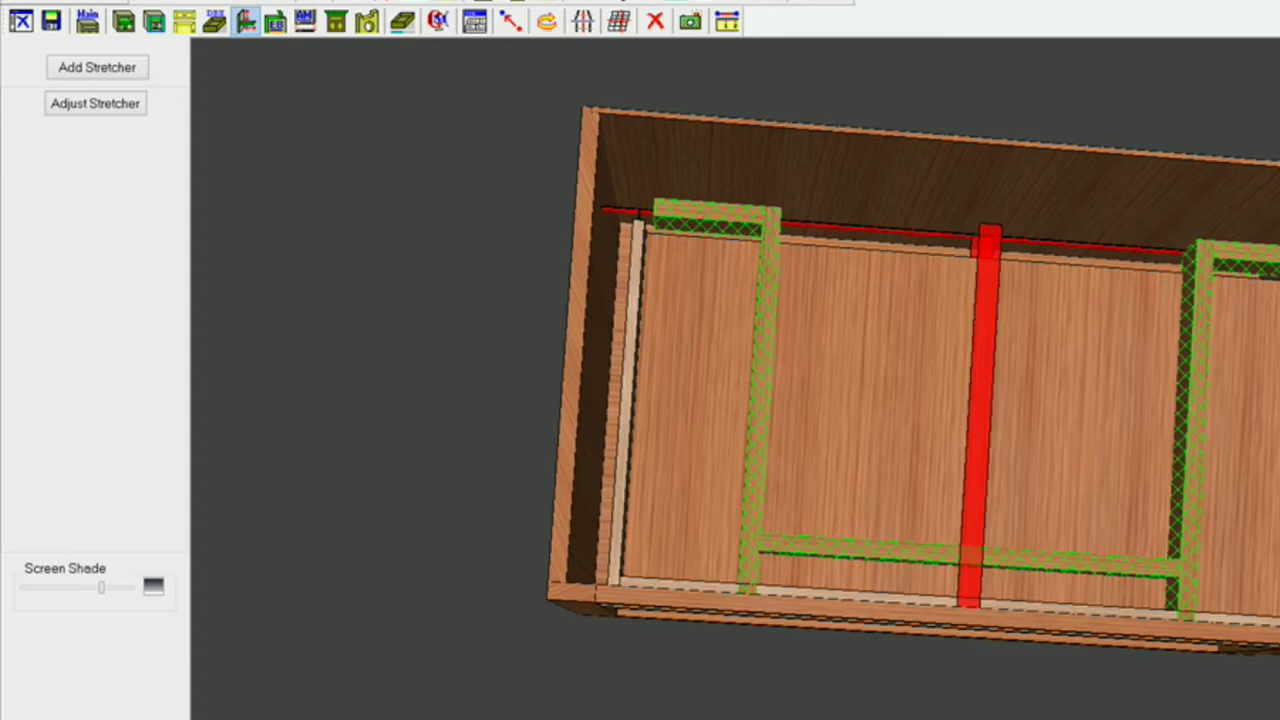
right_click(724, 218)
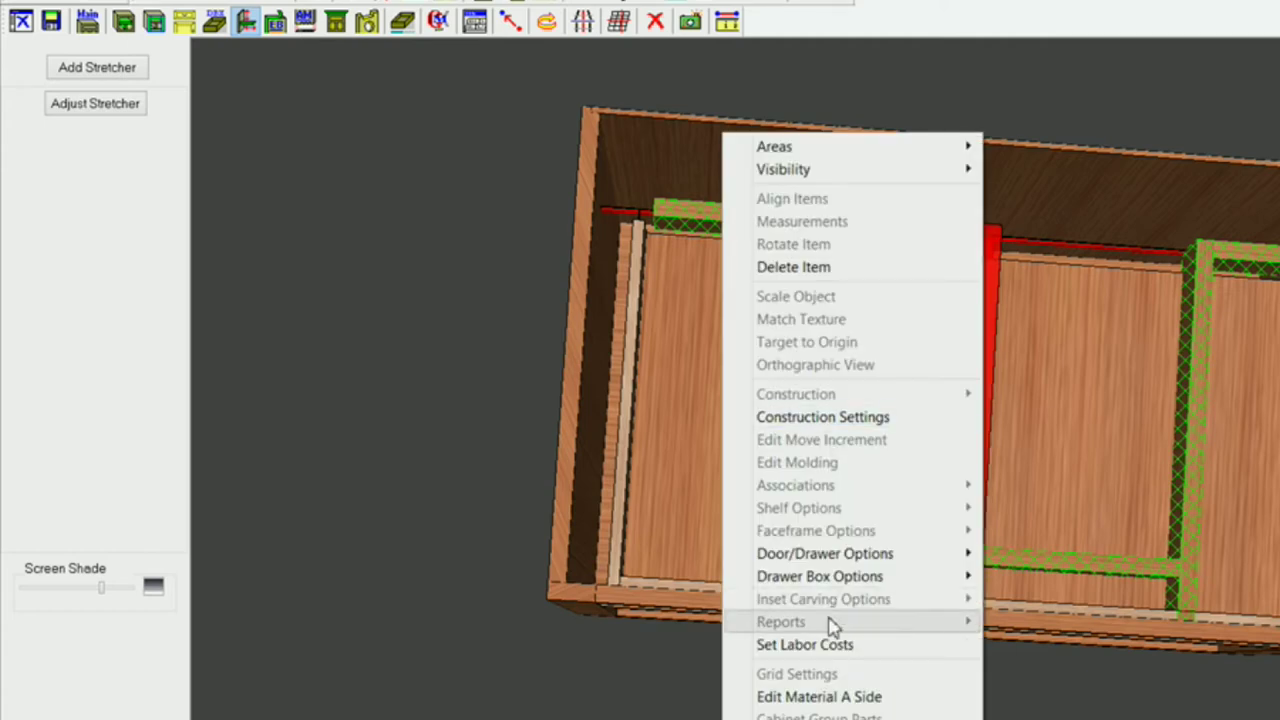
left_click(848, 420)
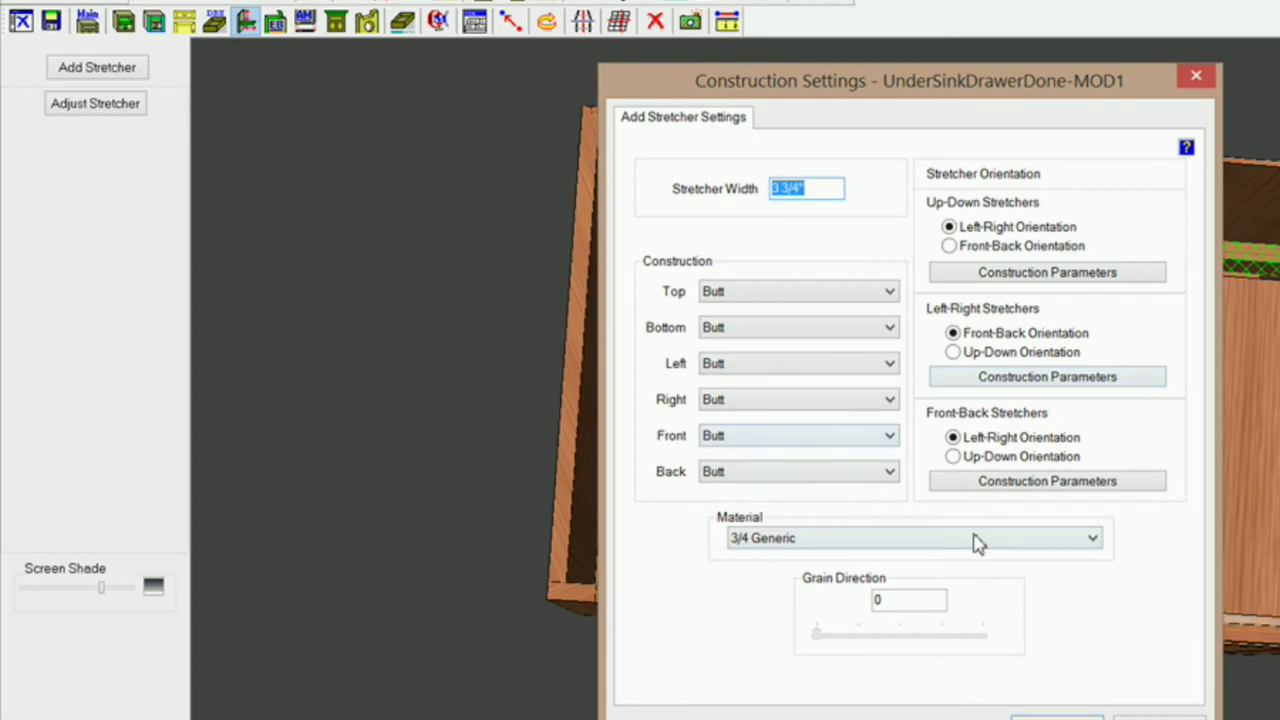
left_click(1093, 538)
left_click_drag(1097, 385, 1099, 188)
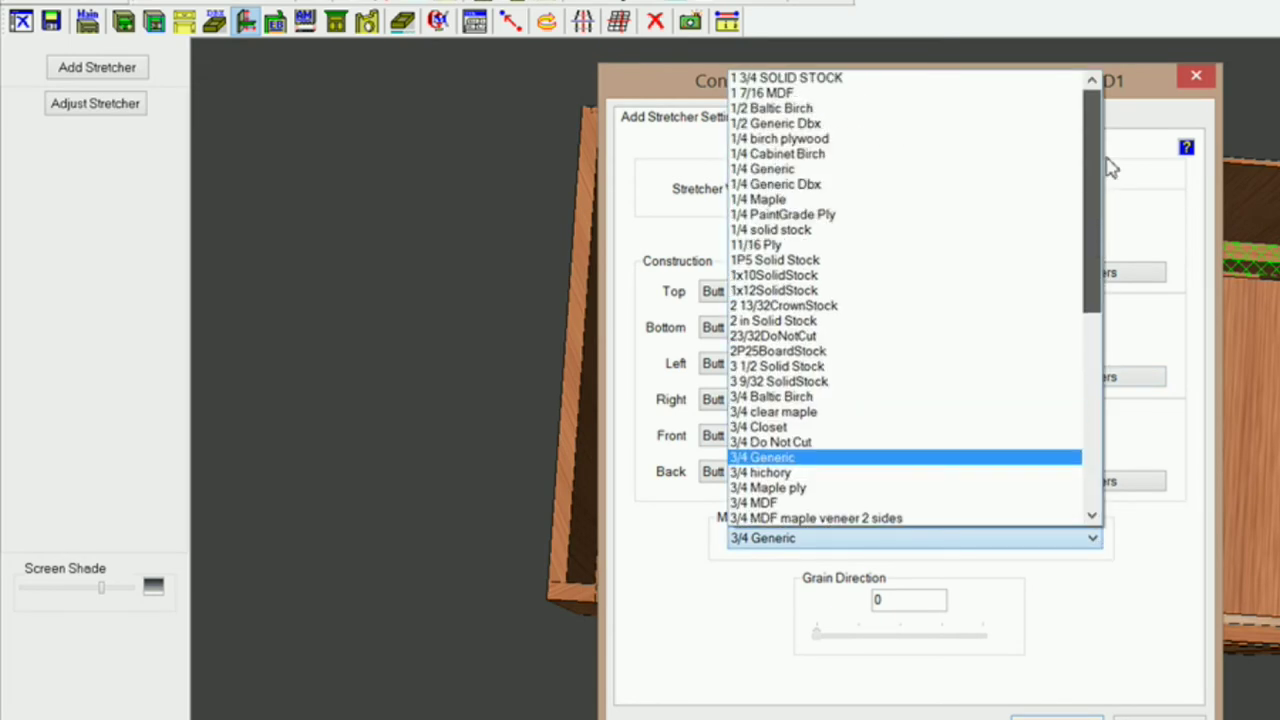
left_click(815, 124)
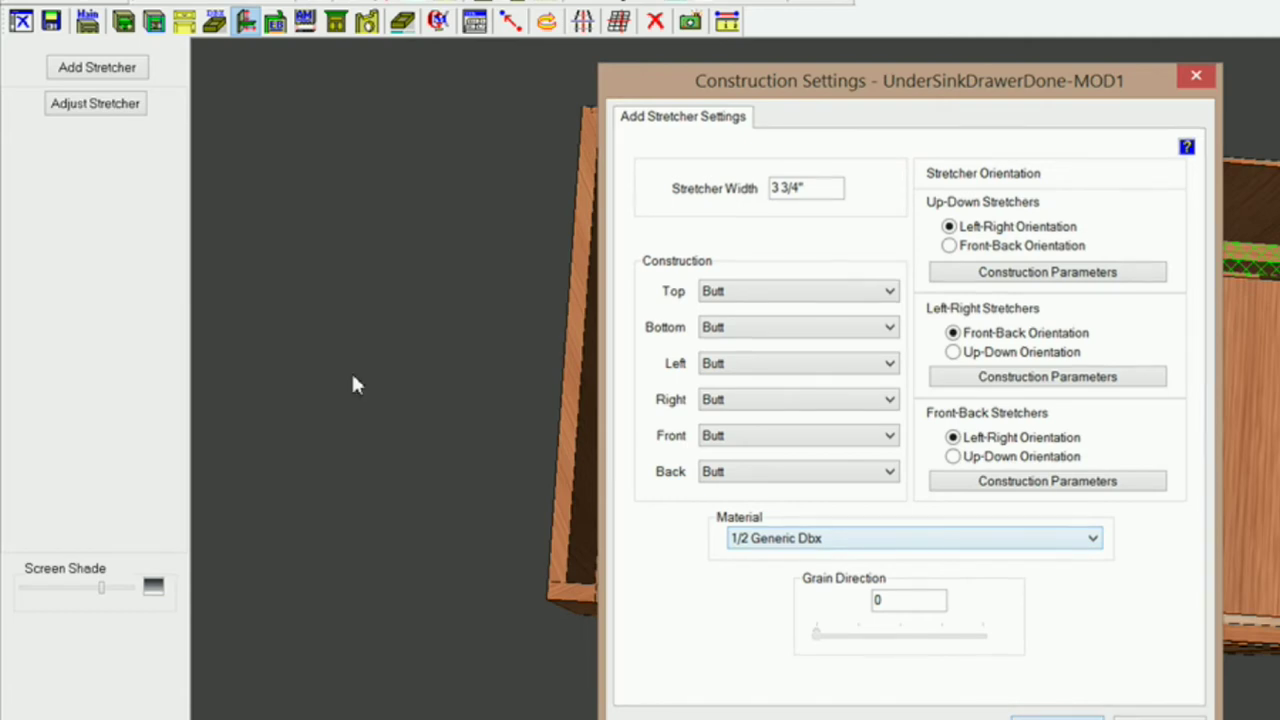
key("Return")
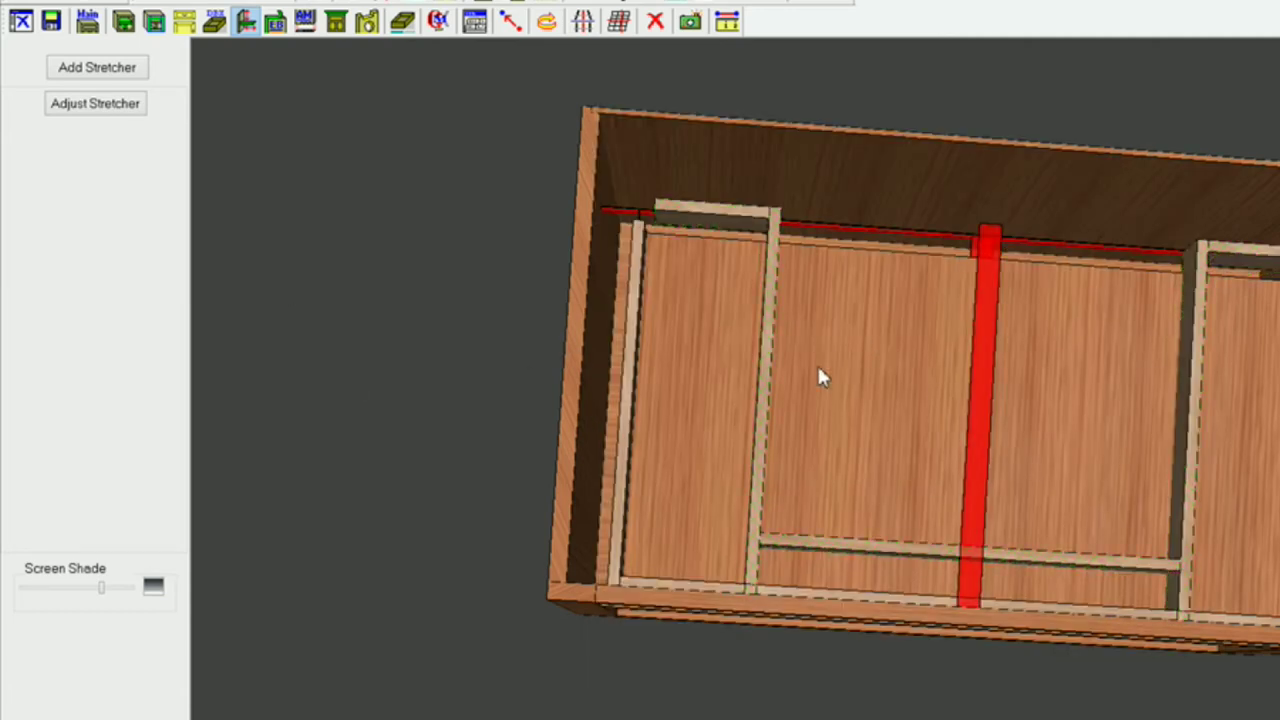
Step: Check the insets and part associations of the short left rear divider stretcher
middle_click_drag(853, 514, 765, 323)
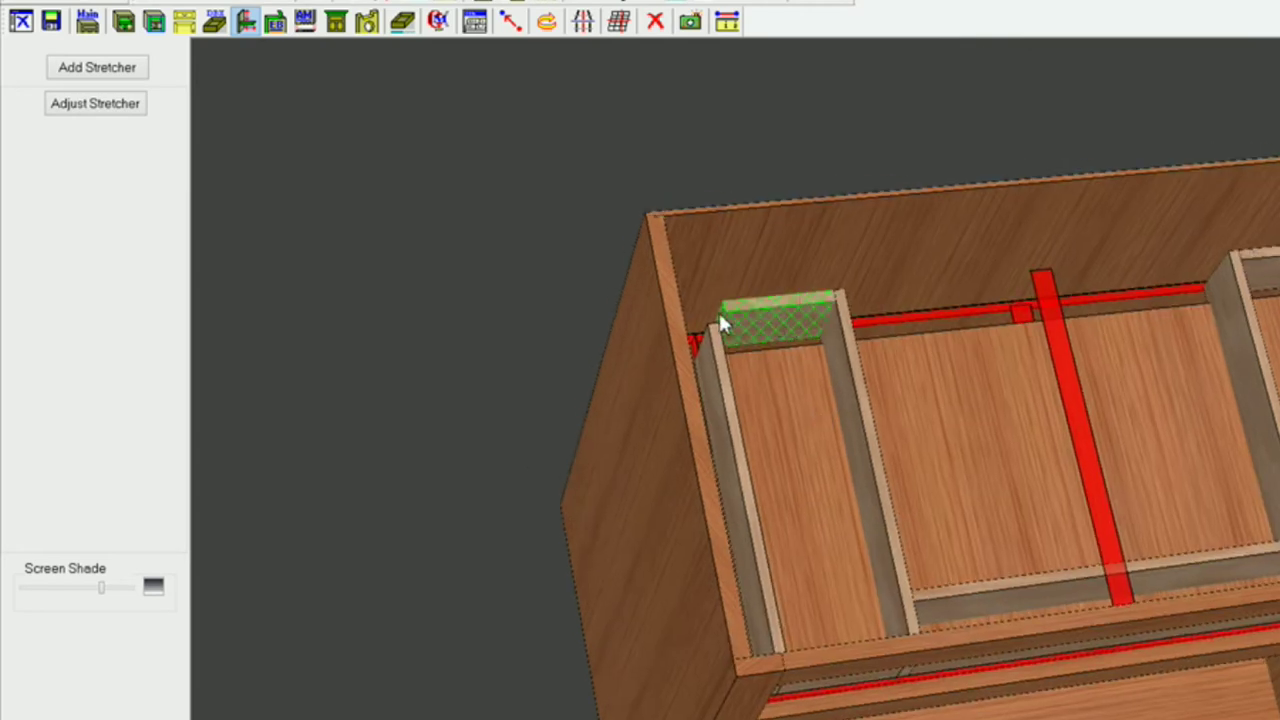
right_click(763, 320)
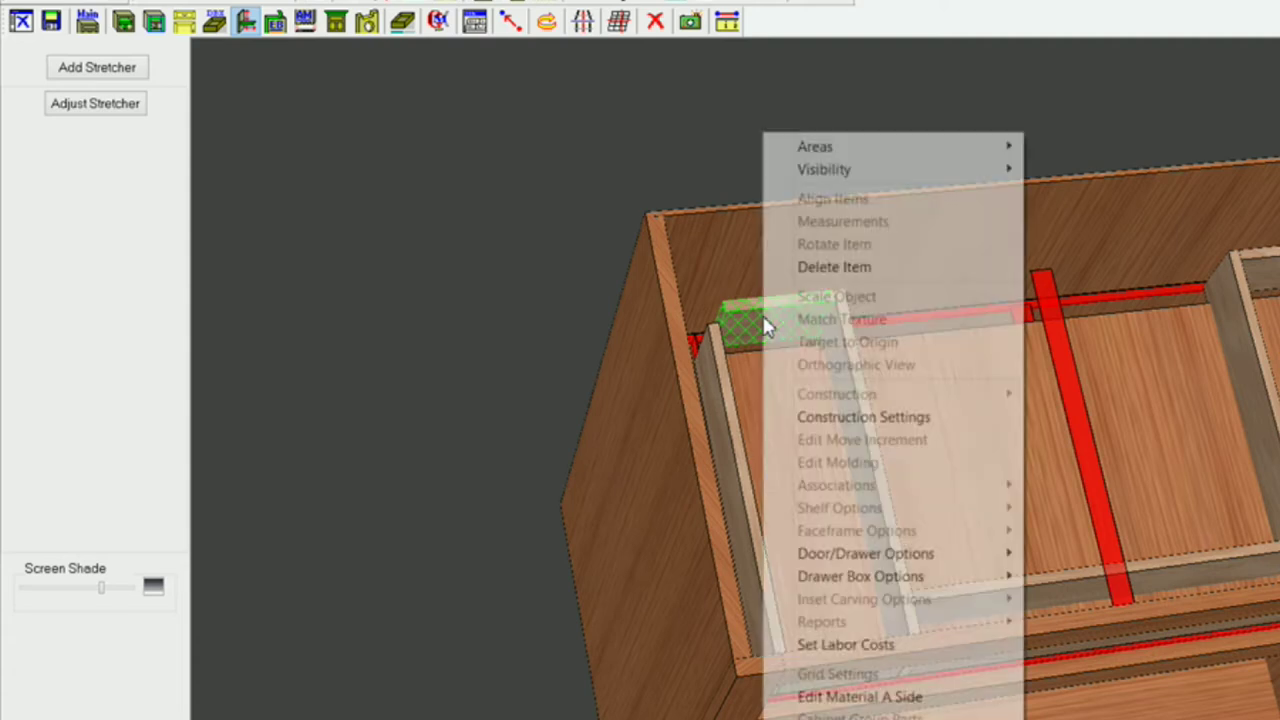
left_click(547, 215)
left_click(94, 104)
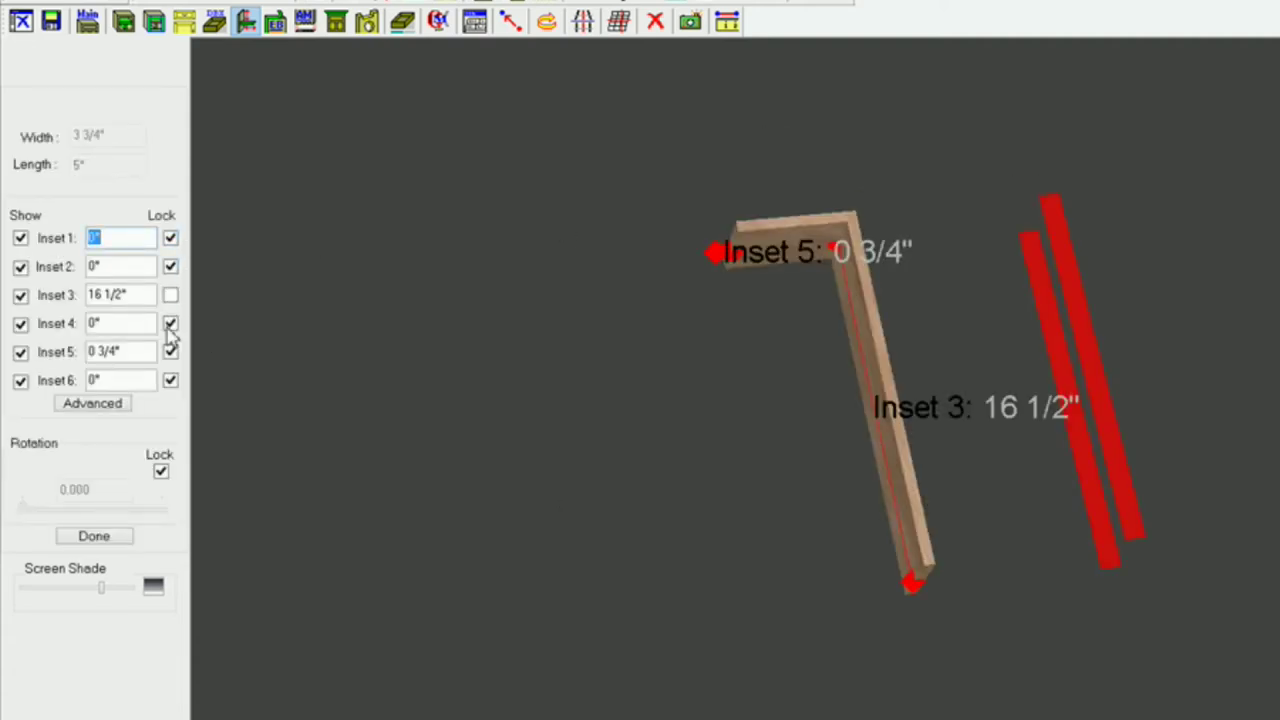
left_click(110, 408)
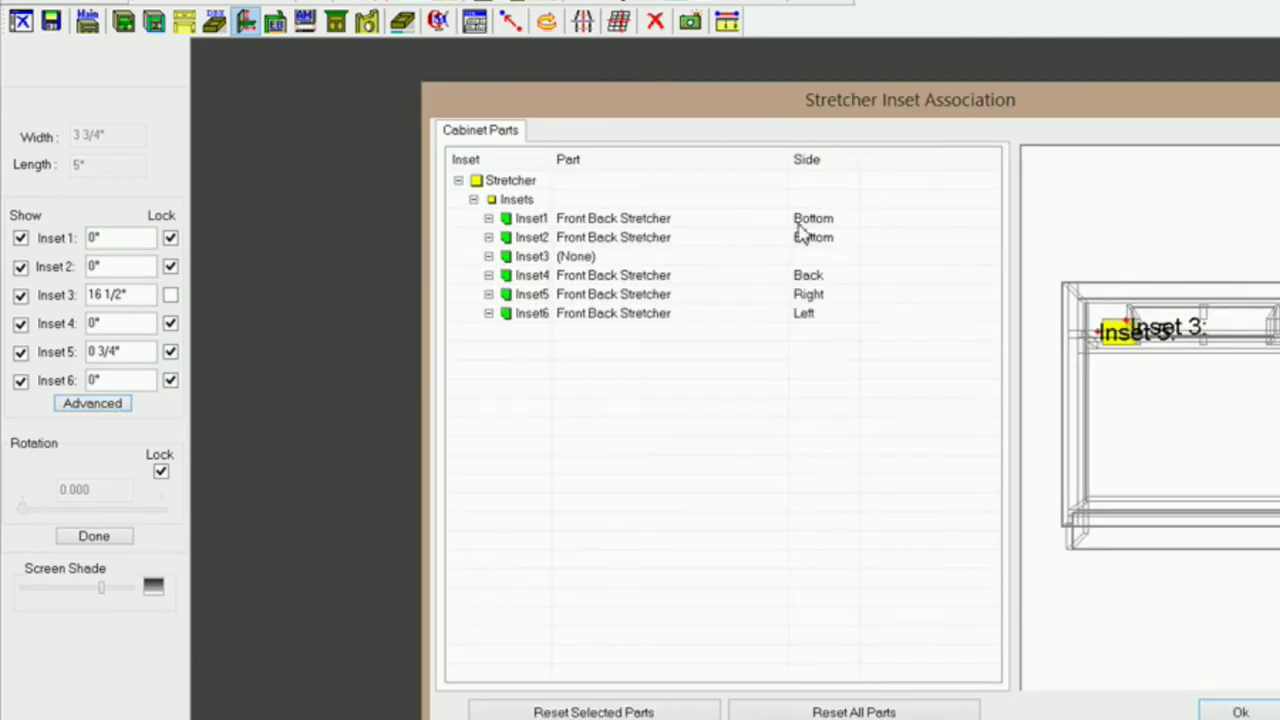
left_click(1240, 712)
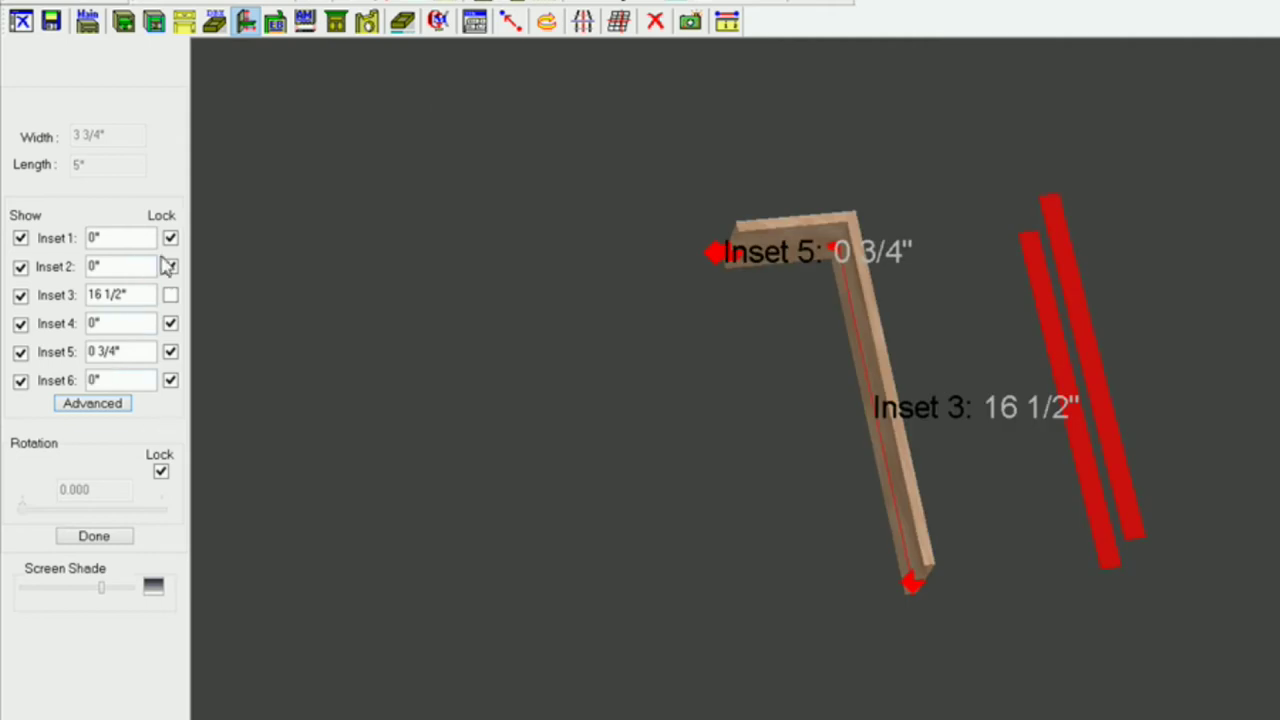
left_click(118, 539)
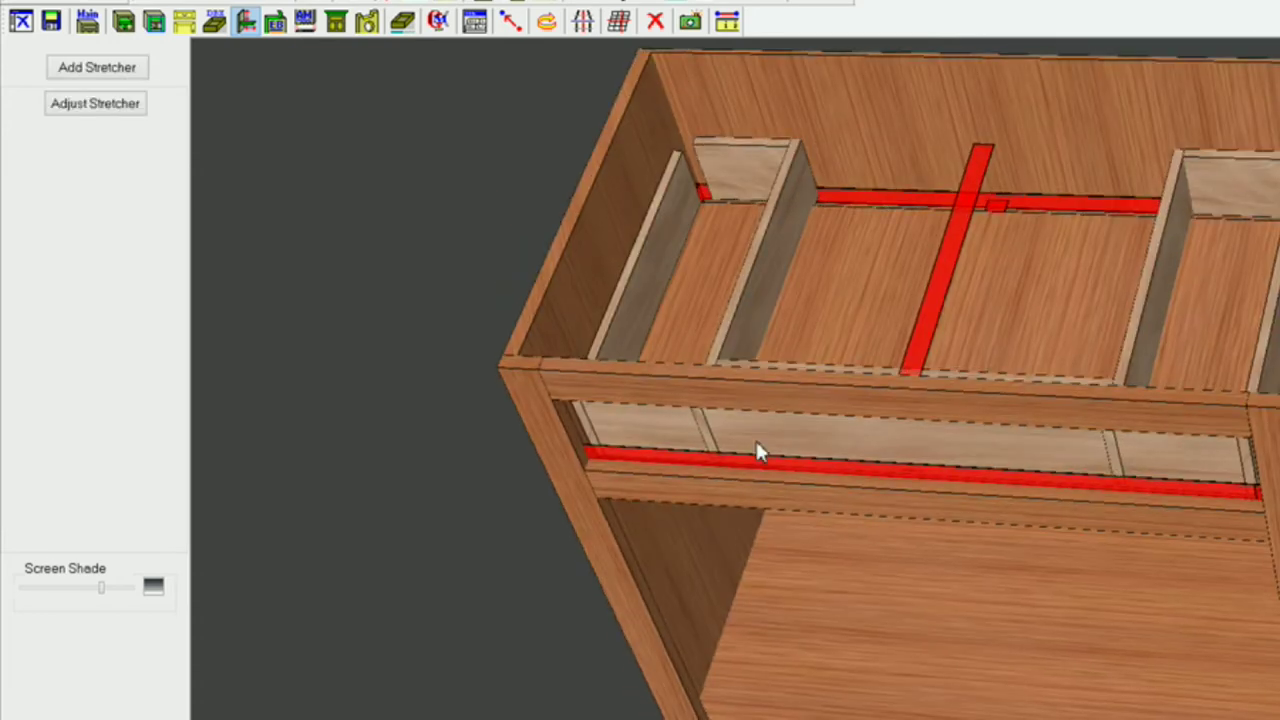
Step: Set Inset 6 of the small red stretcher at the drawer's left rear corner to -3/8"
middle_click_drag(757, 442, 843, 434)
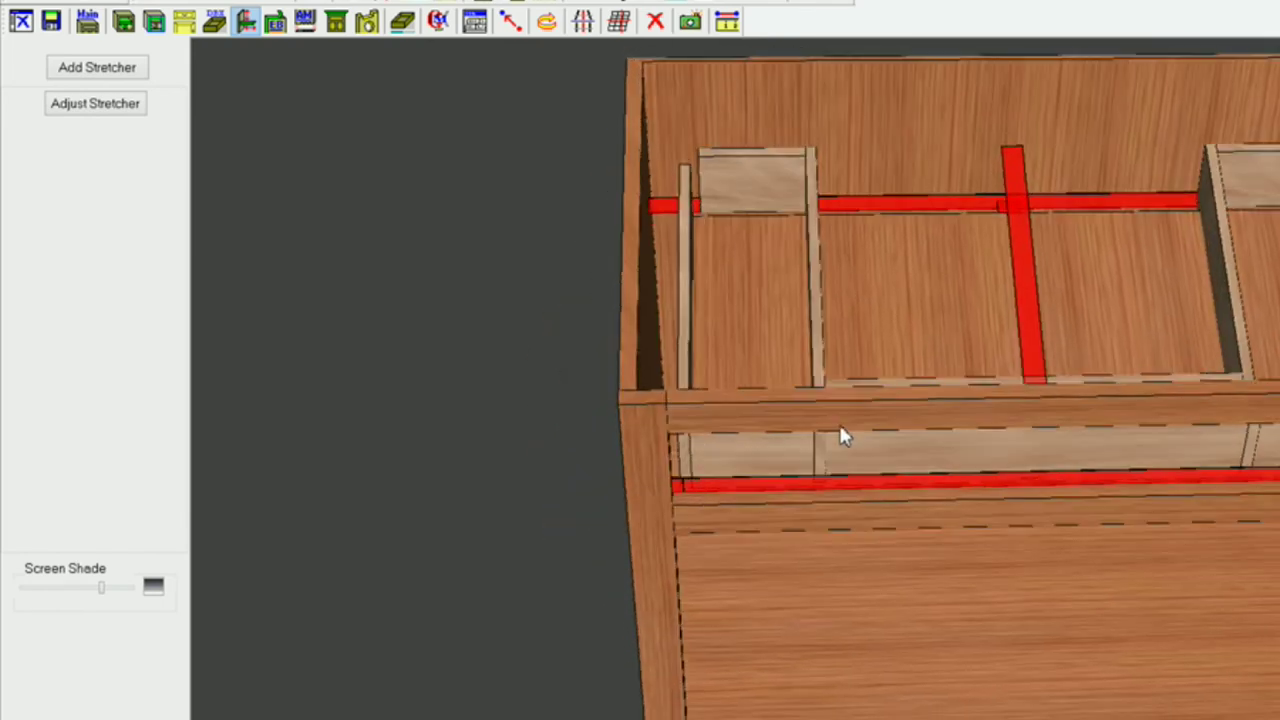
middle_click_drag(789, 363, 683, 437)
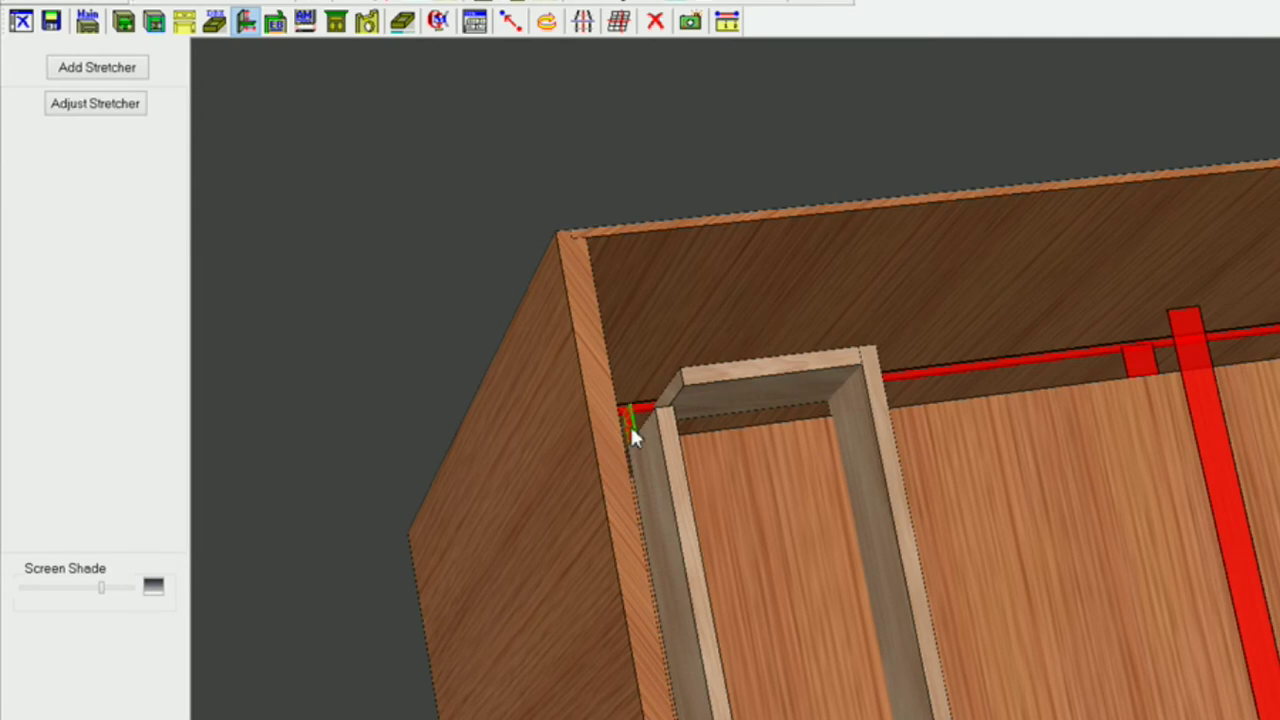
left_click(78, 110)
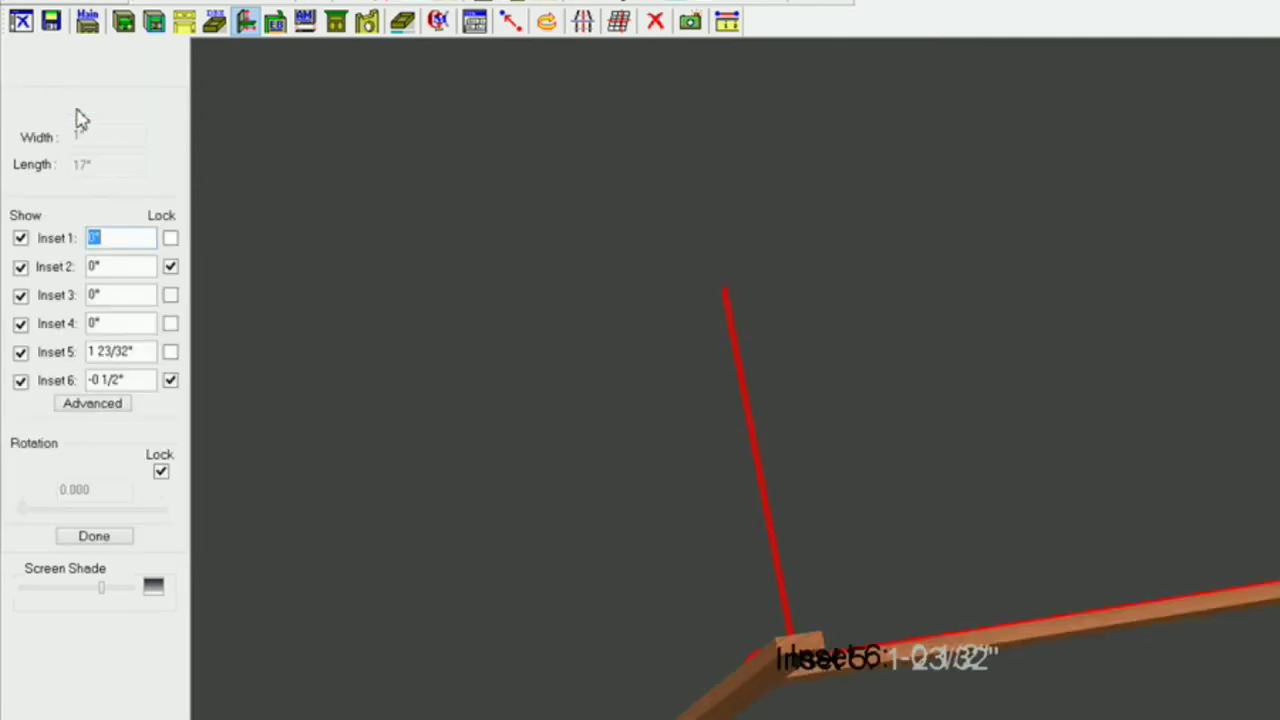
left_click(136, 380)
left_click_drag(136, 380, 86, 380)
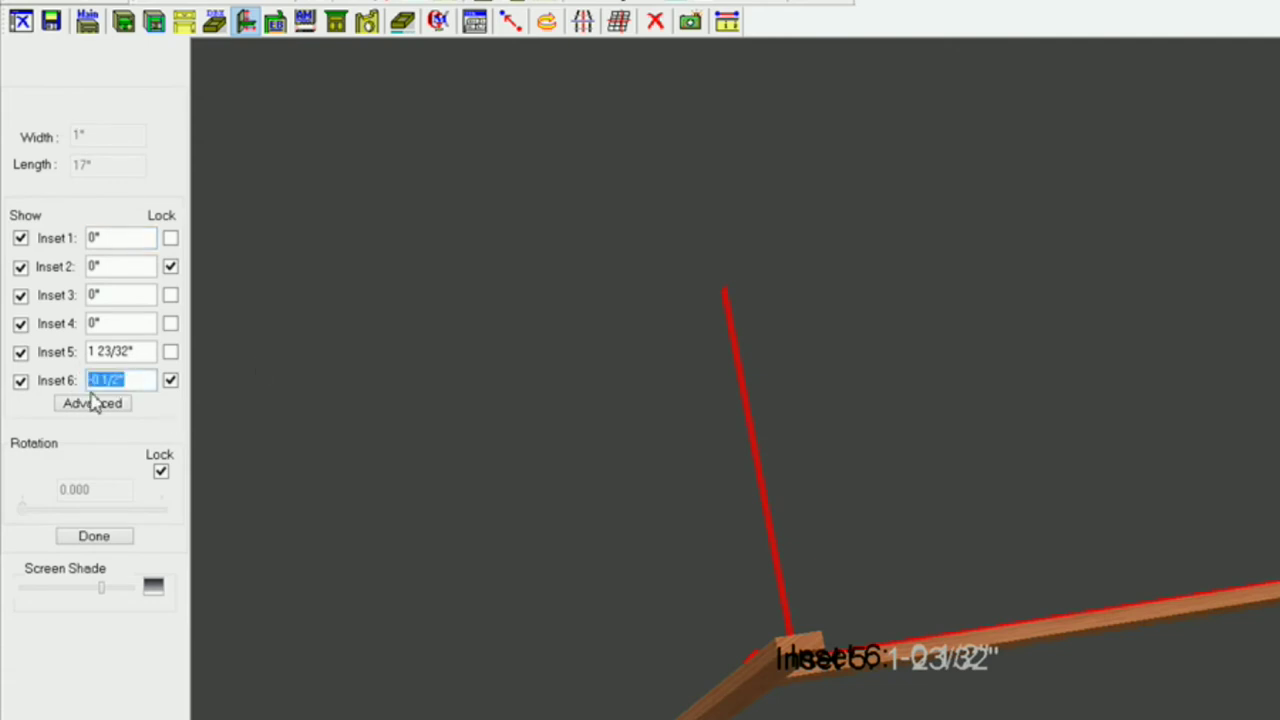
type("-0 ")
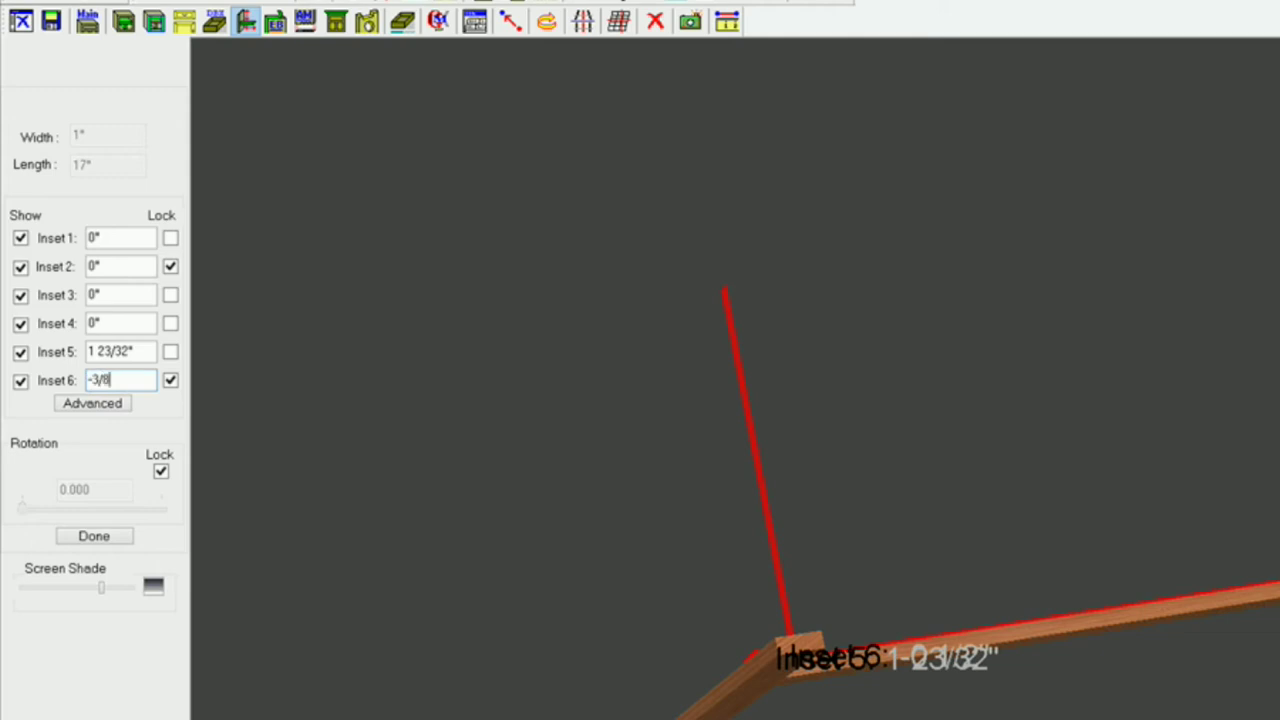
type("3/8")
key("Return")
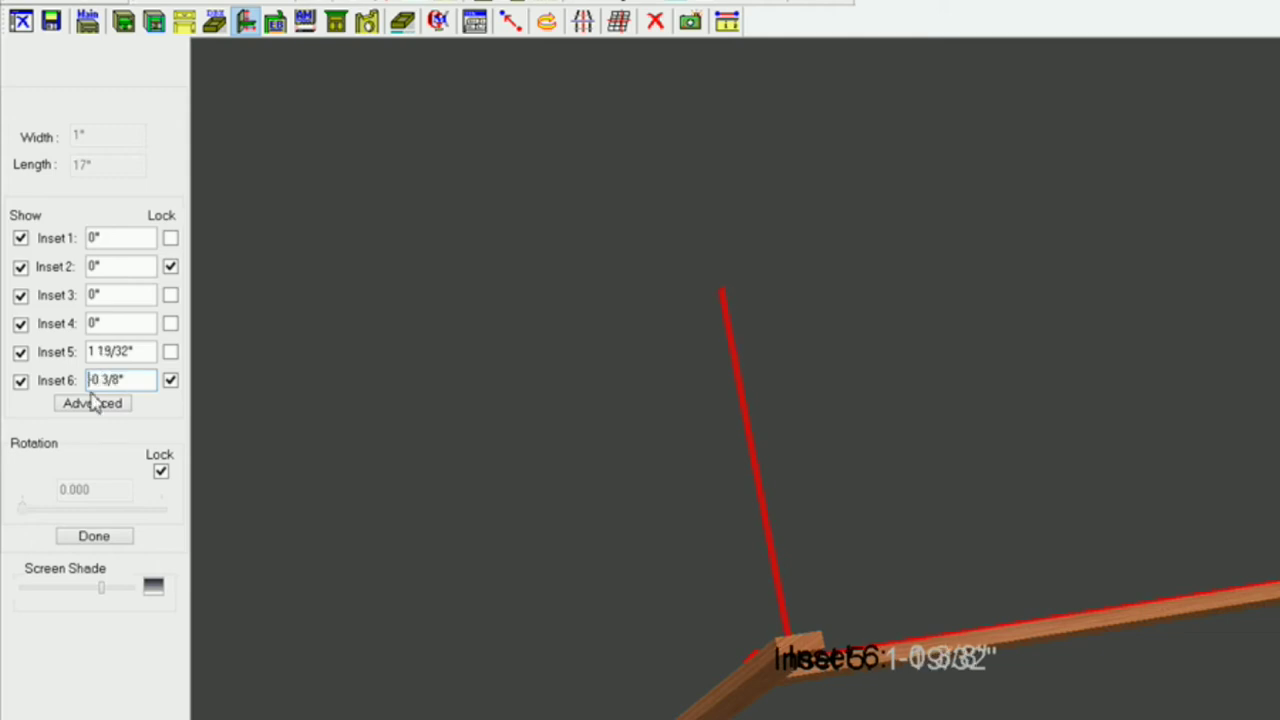
left_click(94, 537)
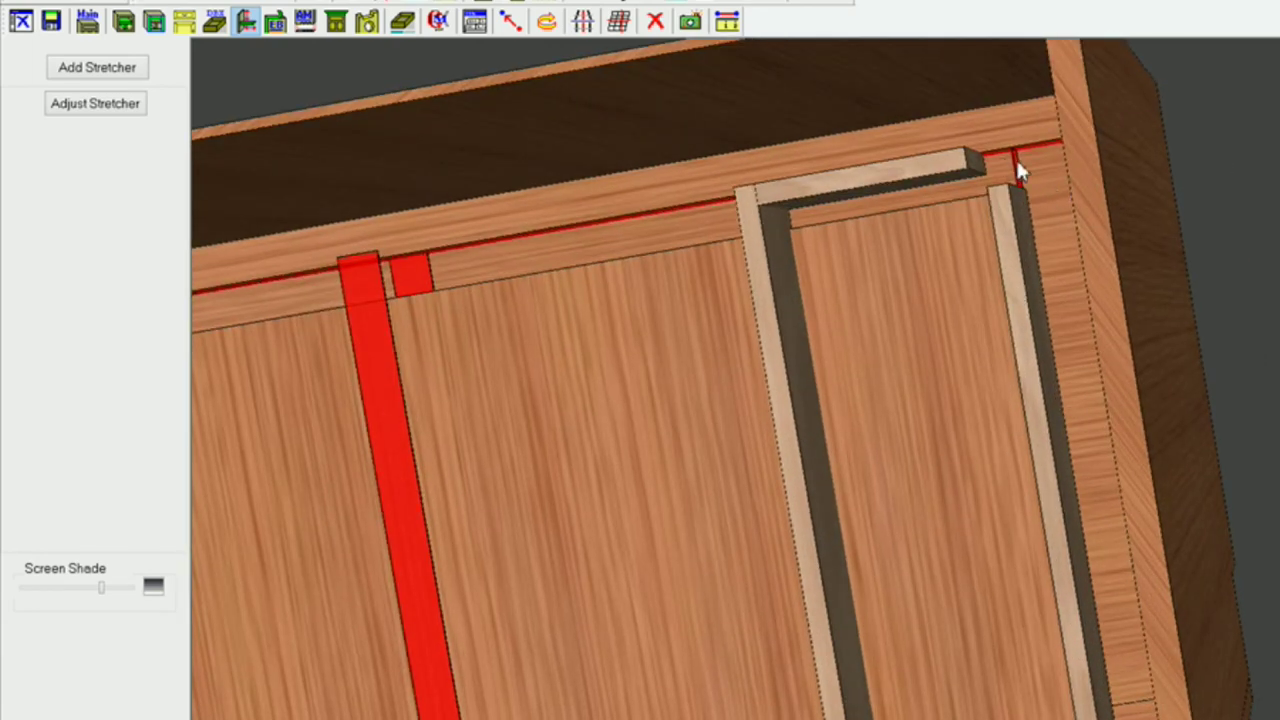
Step: Set Inset 5 of the matching small red stretcher at the drawer's right rear corner to -3/8"
left_click(1014, 166)
left_click(92, 106)
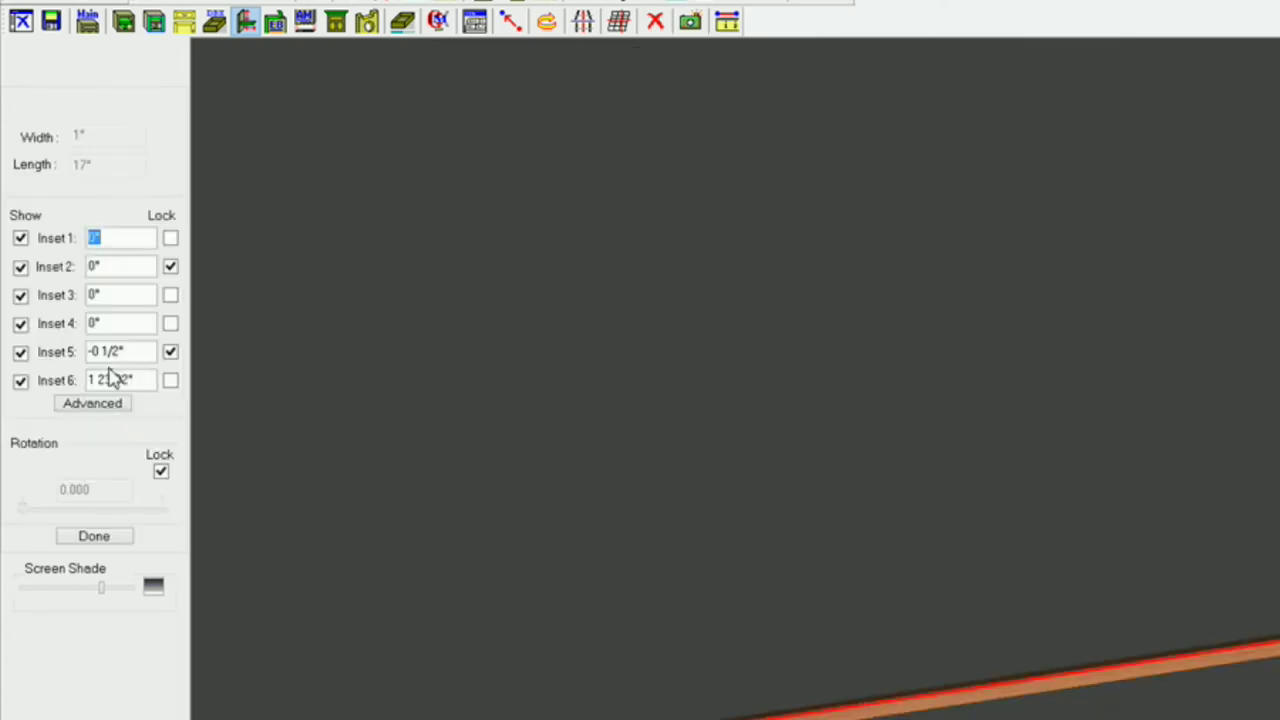
left_click_drag(137, 355, 20, 365)
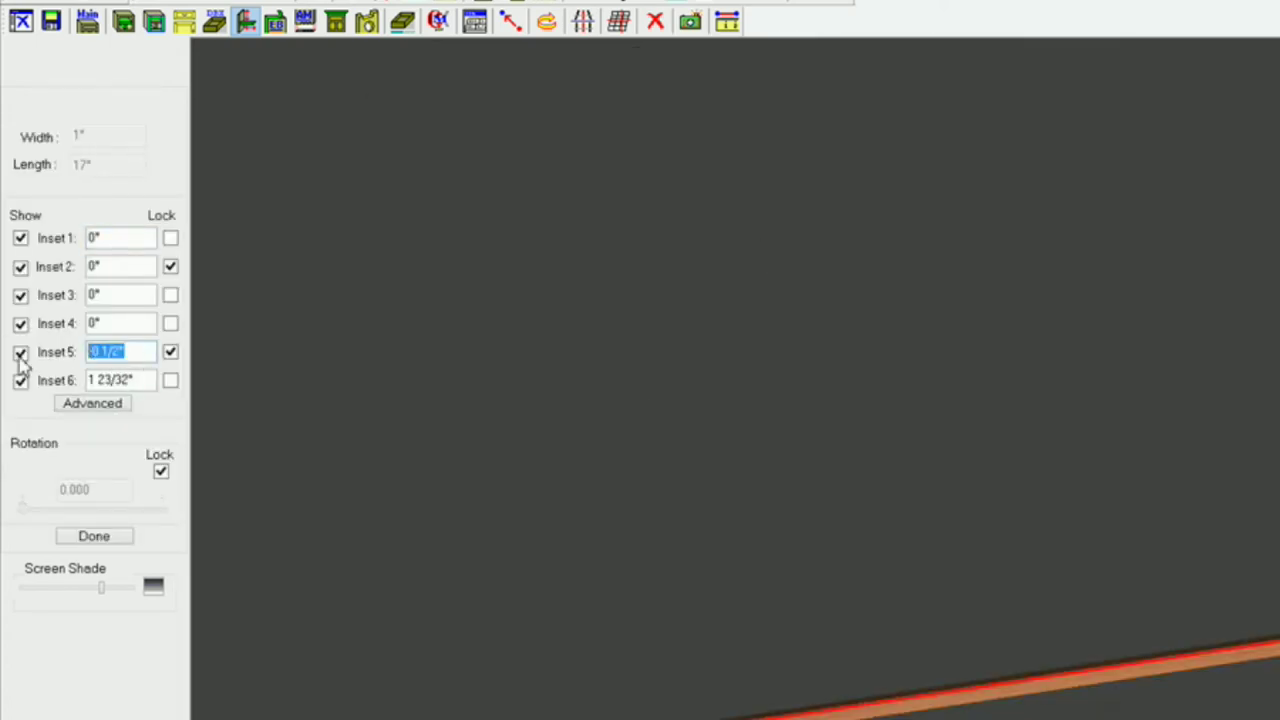
type("-0 3/8")
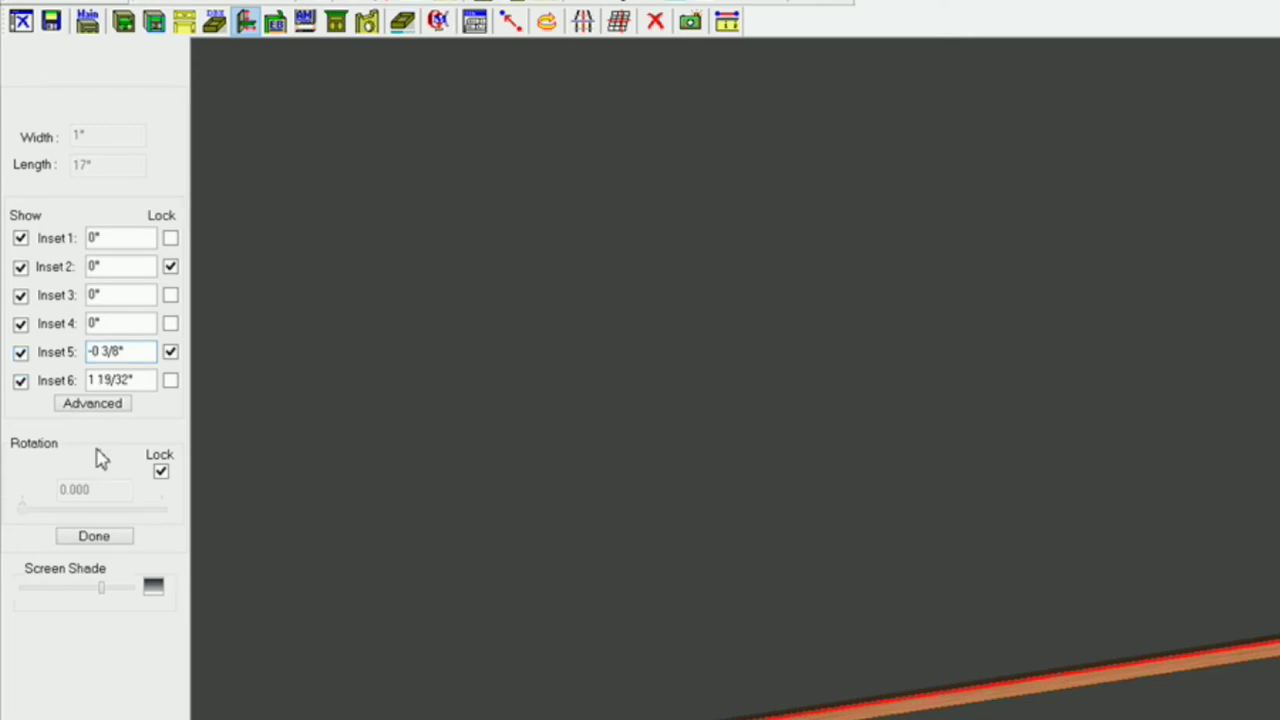
left_click(97, 538)
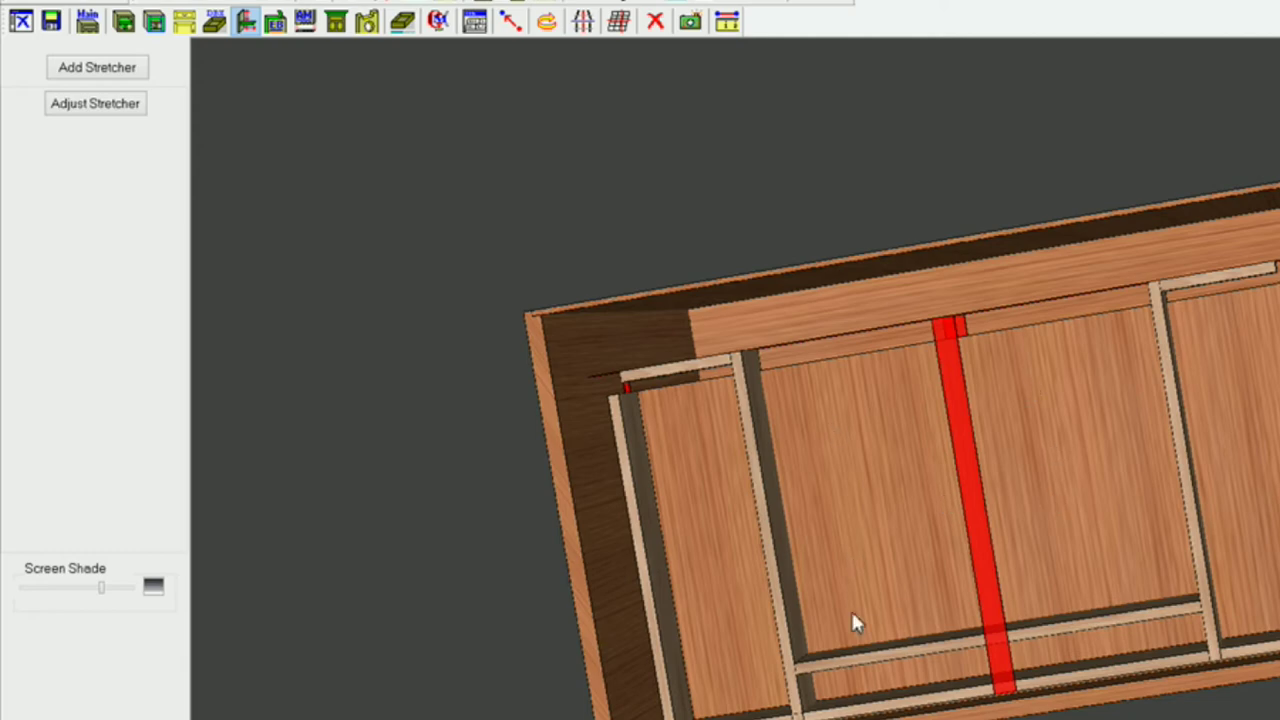
Step: Set Inset 4 of the long red stretcher across the front of the drawer opening to -1 1/4"
middle_click_drag(858, 652, 826, 560)
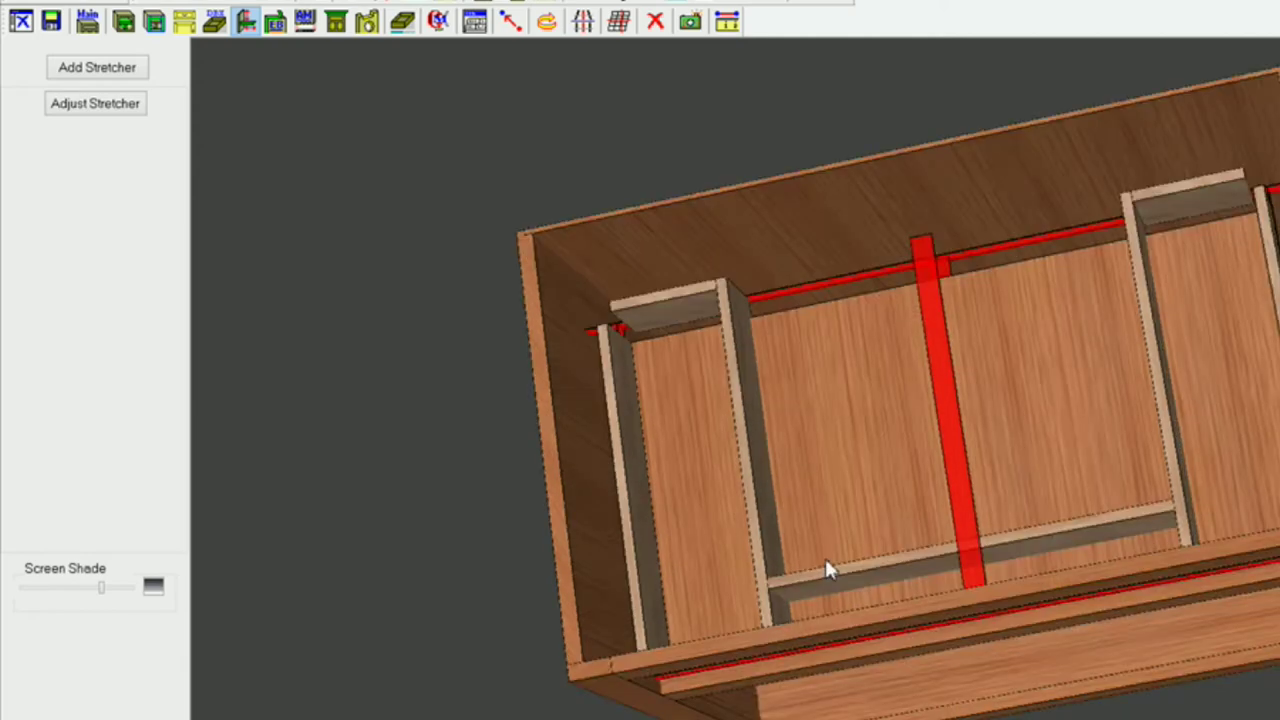
left_click_drag(826, 563, 814, 507)
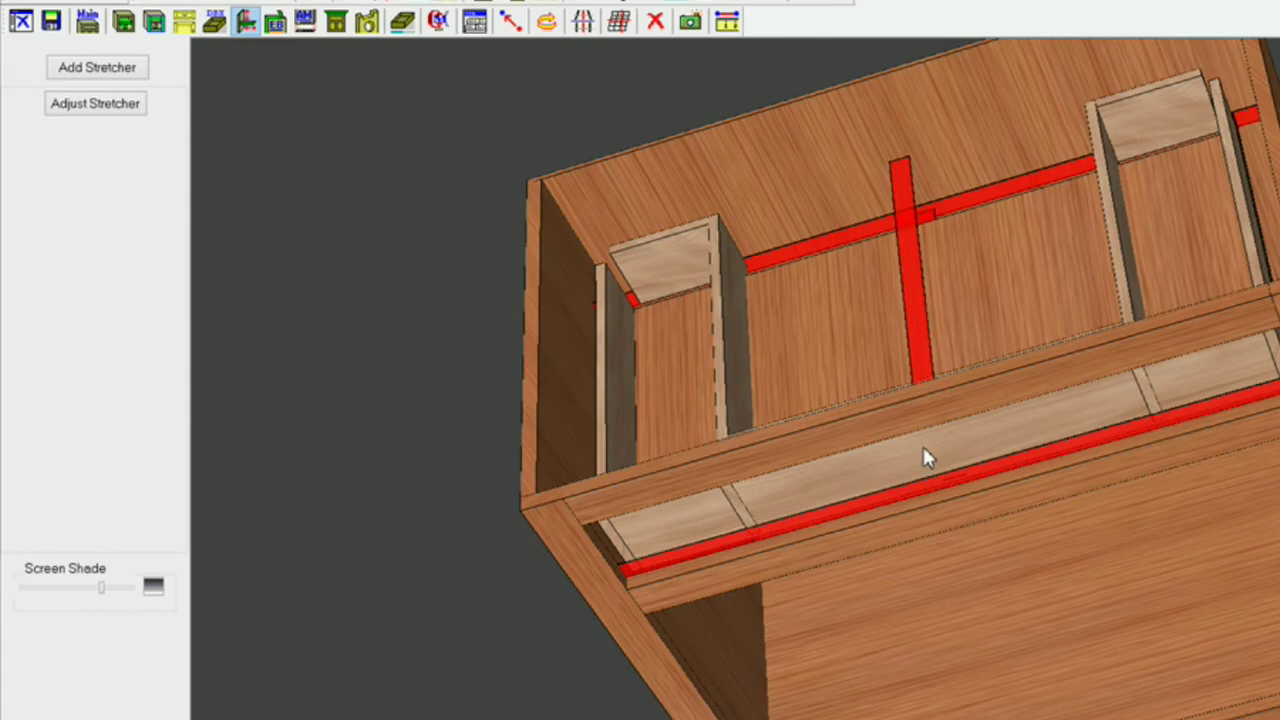
right_click_drag(924, 448, 796, 657)
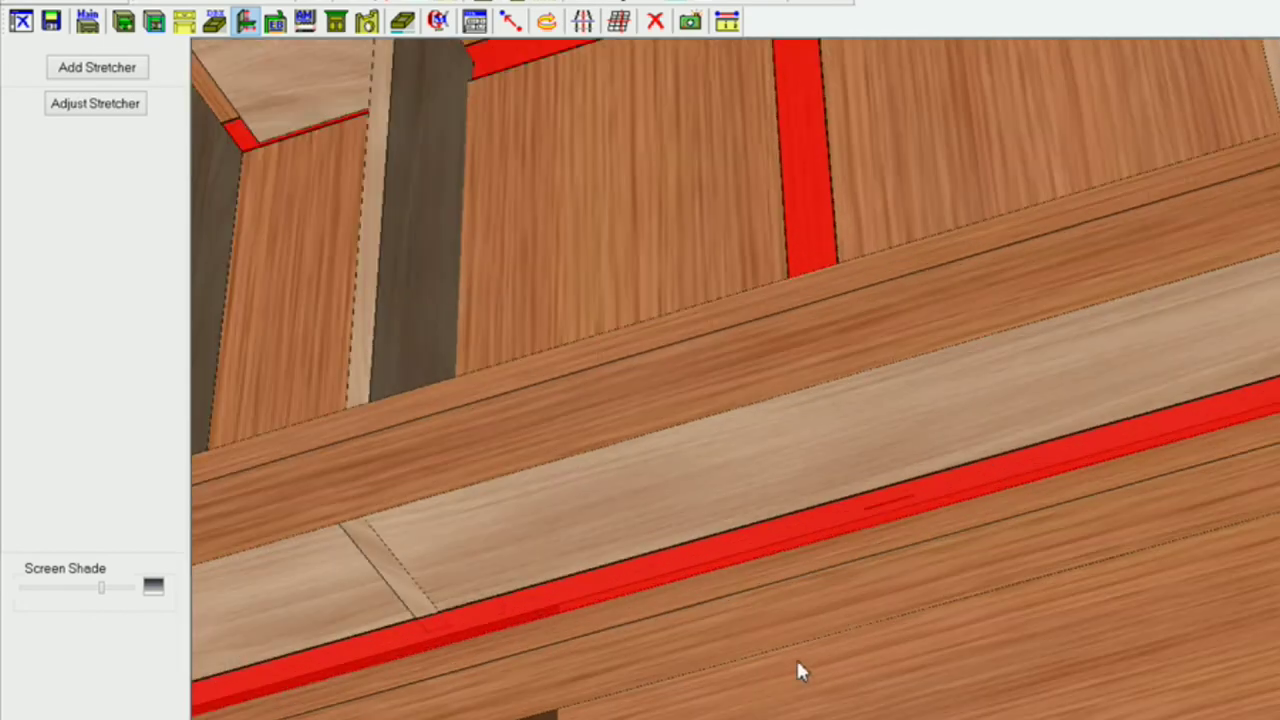
left_click_drag(796, 657, 1000, 700)
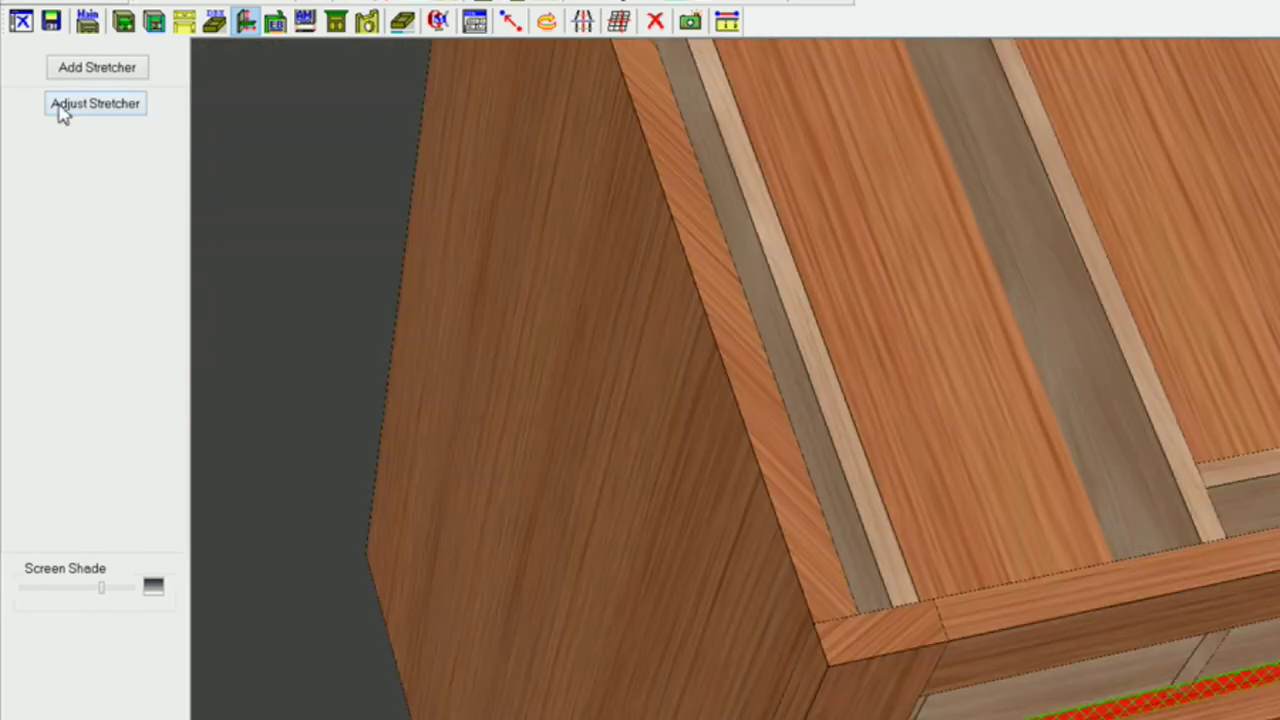
left_click(60, 105)
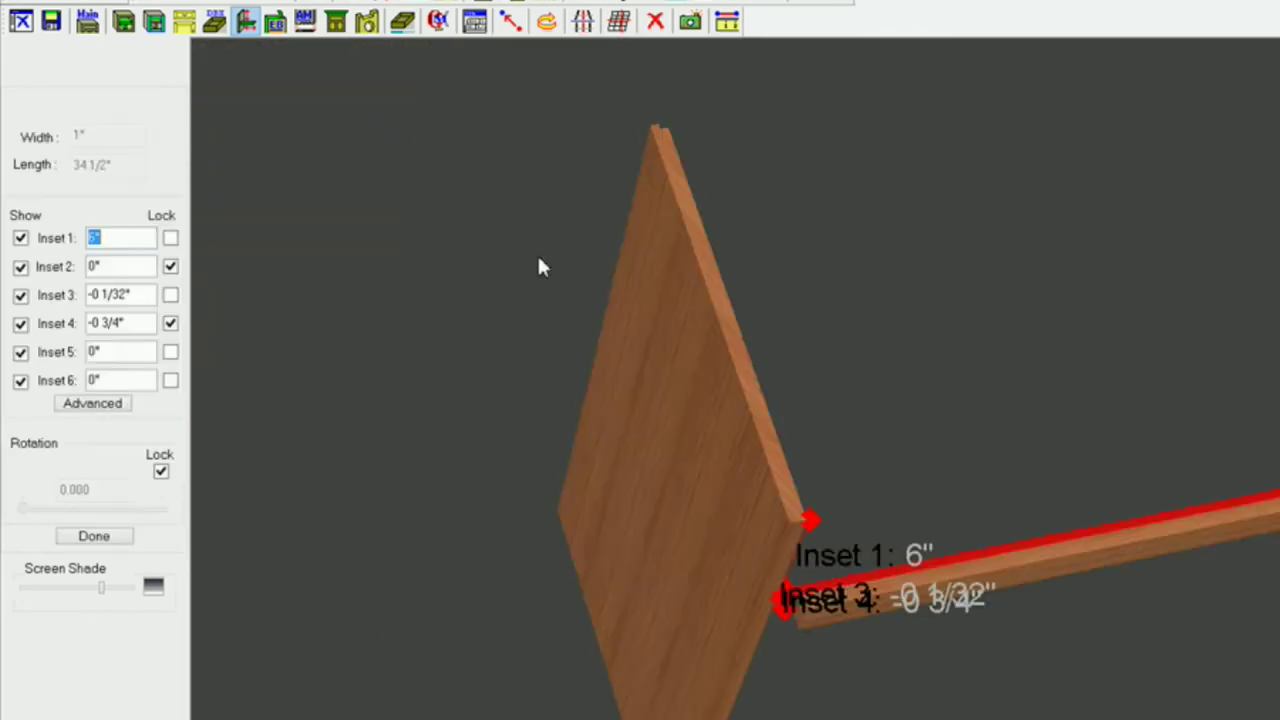
left_click(129, 323)
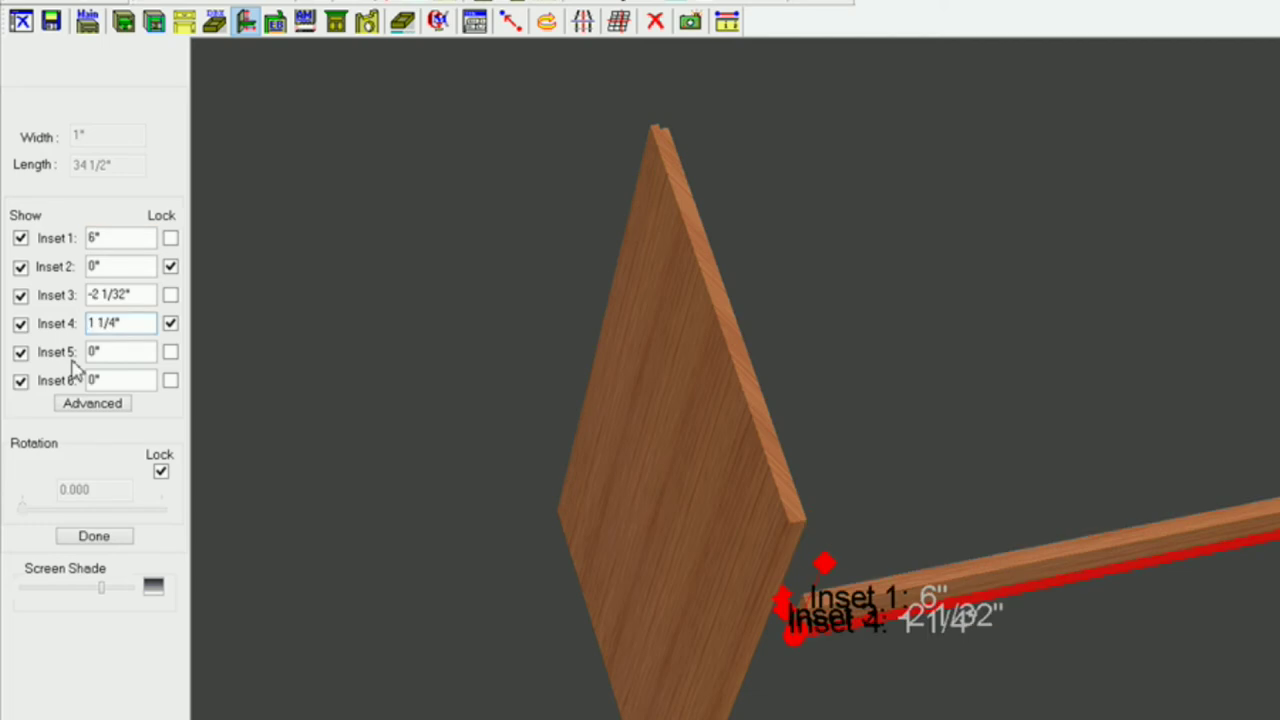
left_click(89, 323)
type("-")
key("Return")
left_click(94, 536)
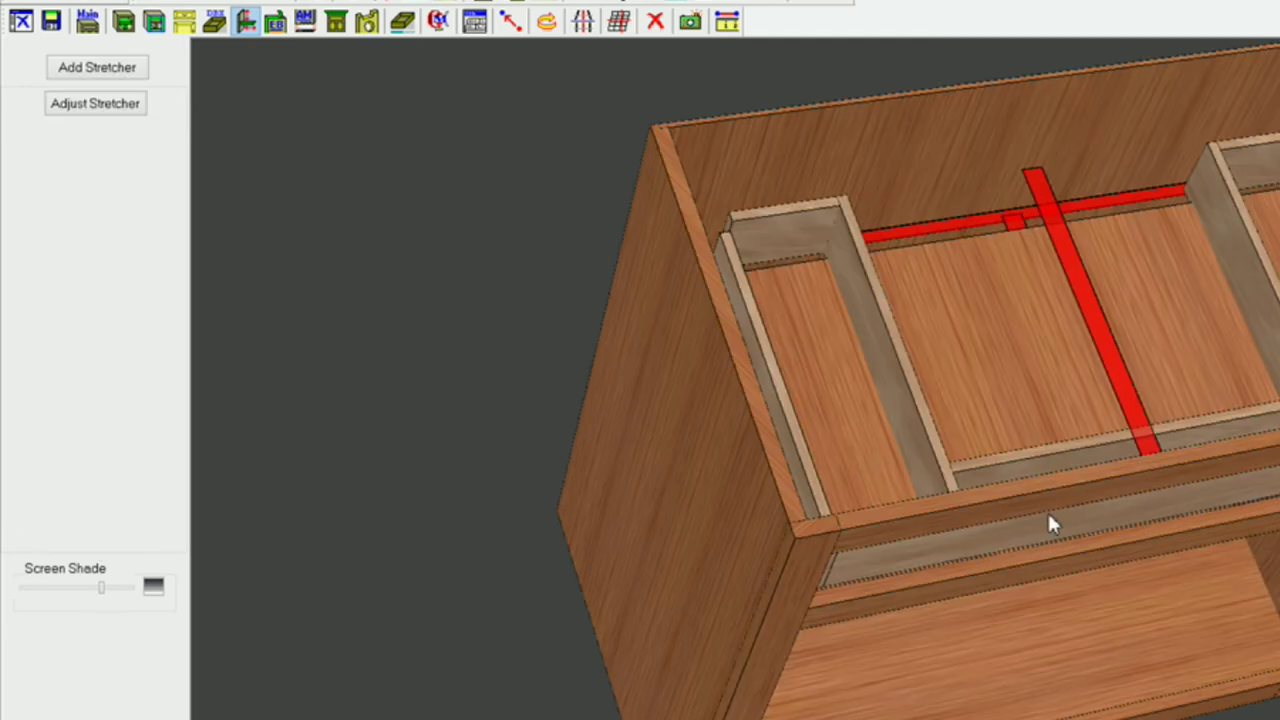
middle_click_drag(1033, 529, 974, 658)
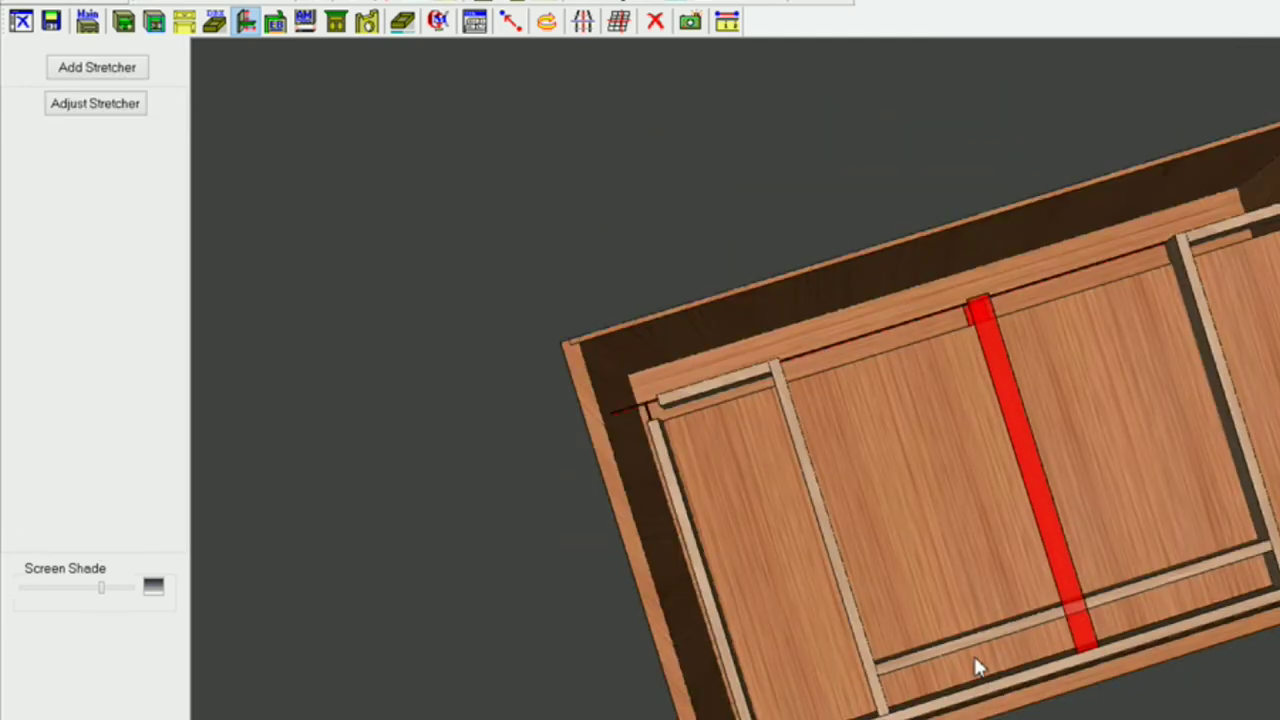
Step: Set Inset 2 of the red front-to-back stretcher at the middle of the drawer to 3/4"
middle_click_drag(990, 545, 1037, 393)
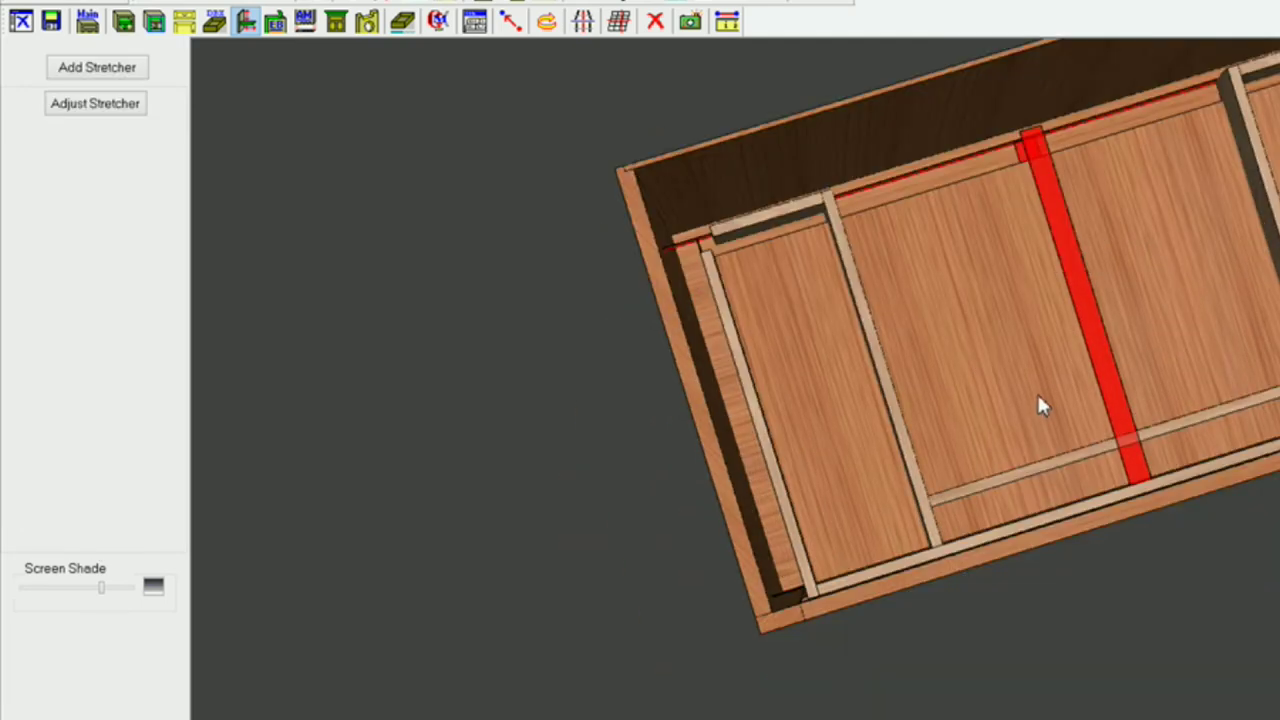
scroll(1037, 400, "up", 5)
middle_click_drag(997, 540, 857, 400)
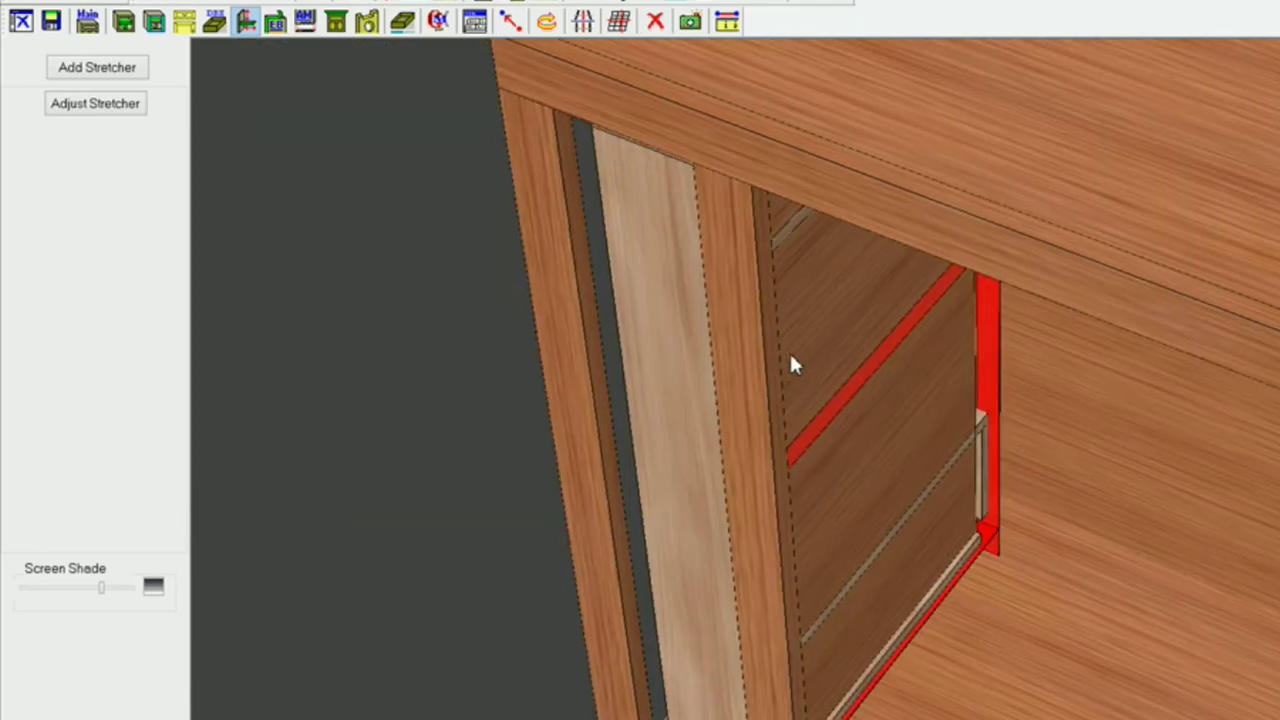
middle_click_drag(793, 367, 700, 405)
left_click(697, 408)
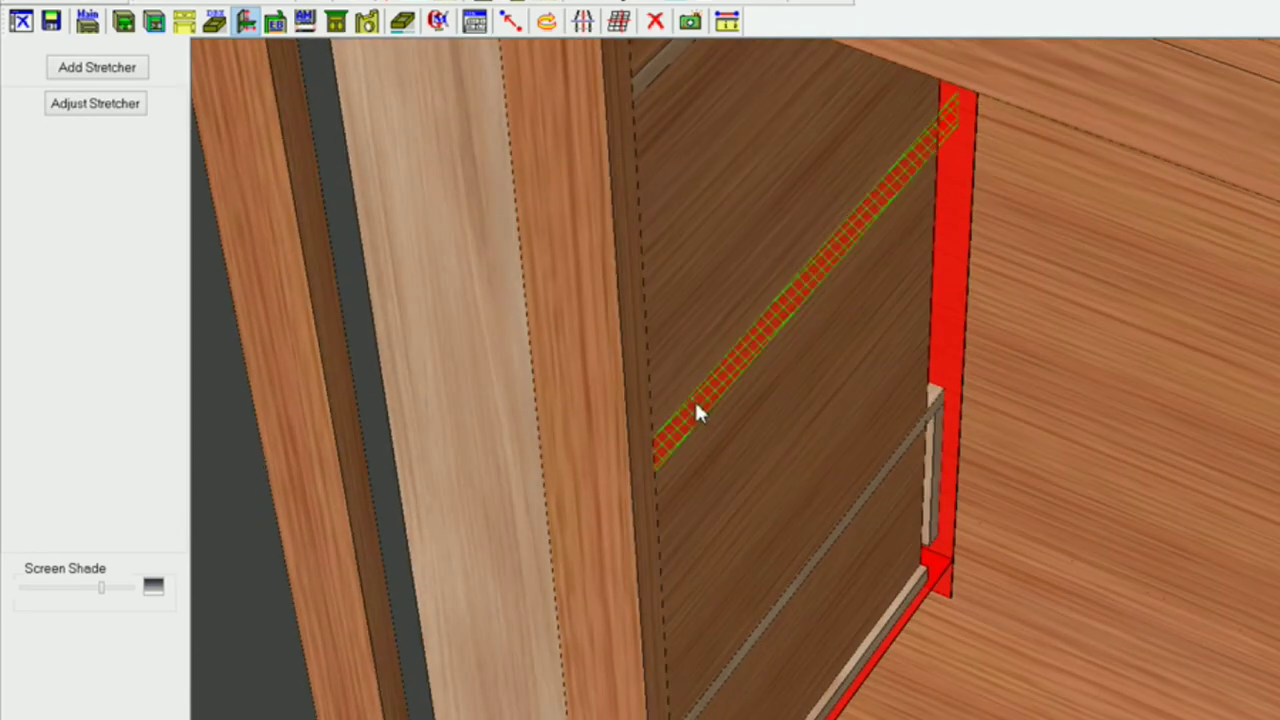
left_click(94, 104)
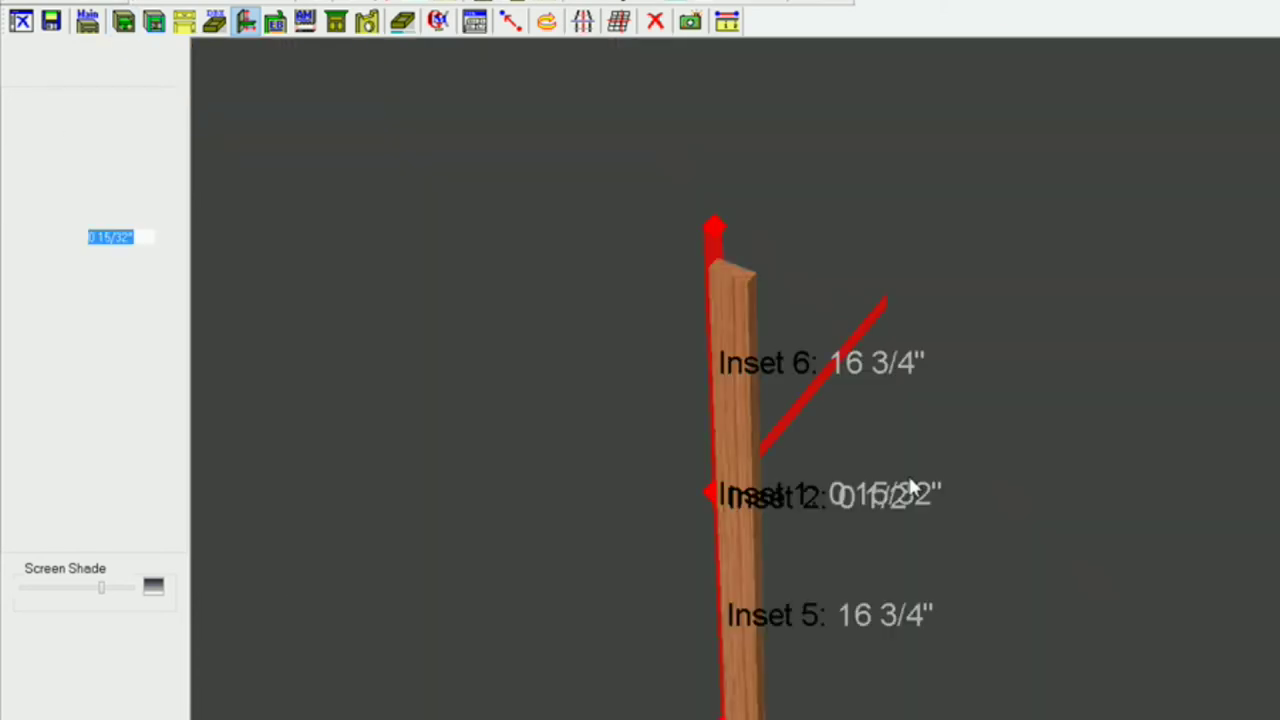
middle_click_drag(677, 491, 921, 524)
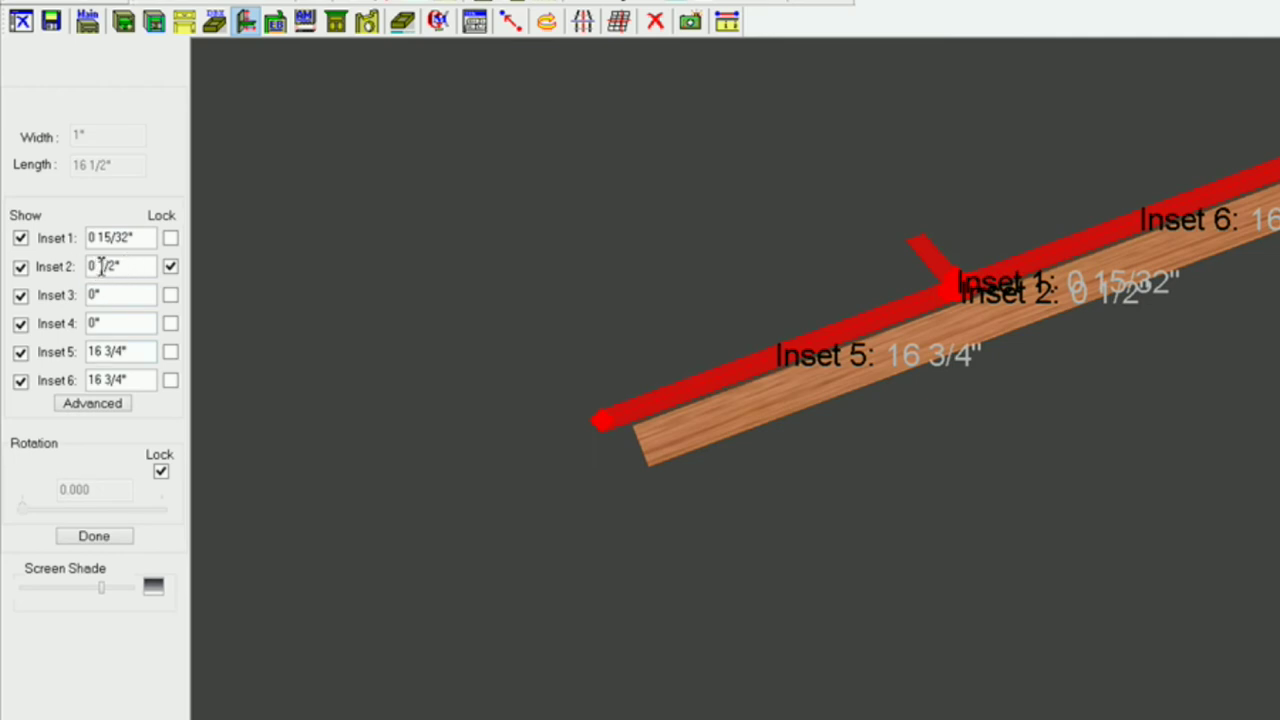
left_click_drag(101, 265, 118, 265)
type("3/")
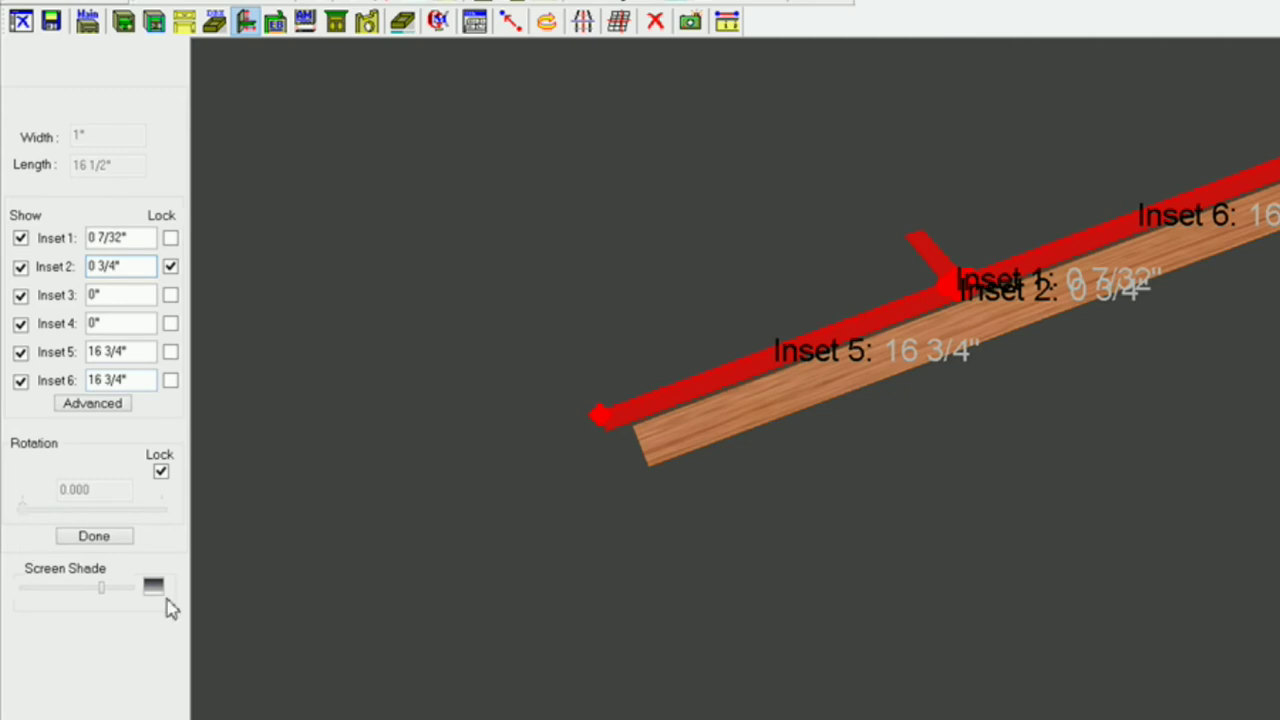
left_click(115, 538)
Step: Set Inset 3 of the long red stretcher across the rear of the drawer to -4"
middle_click_drag(806, 485, 744, 378)
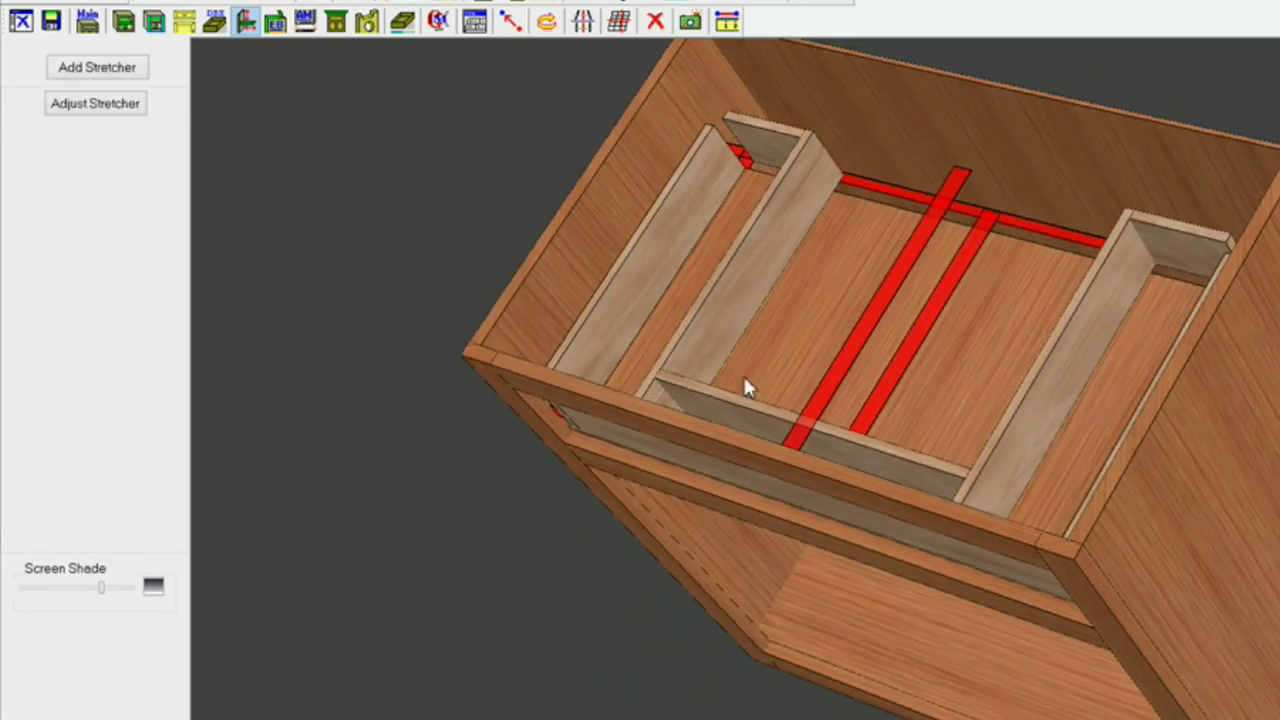
middle_click_drag(816, 355, 883, 416)
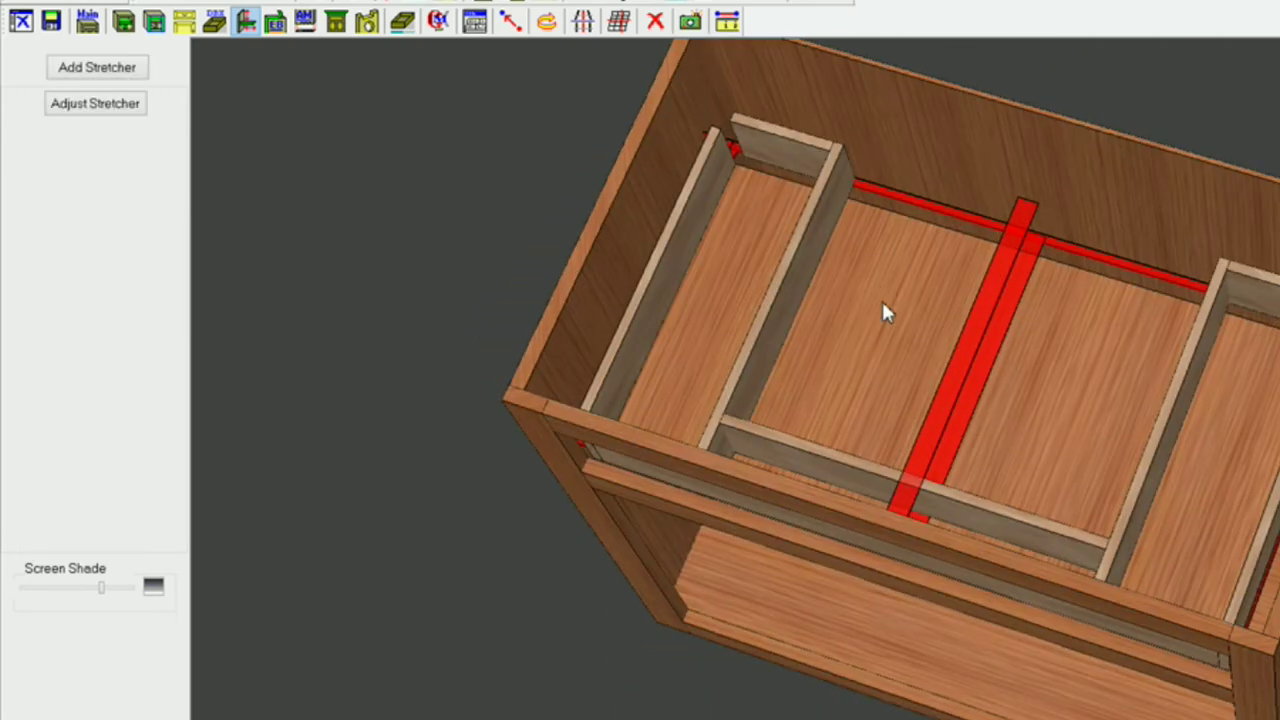
middle_click_drag(897, 197, 945, 340)
left_click(950, 345)
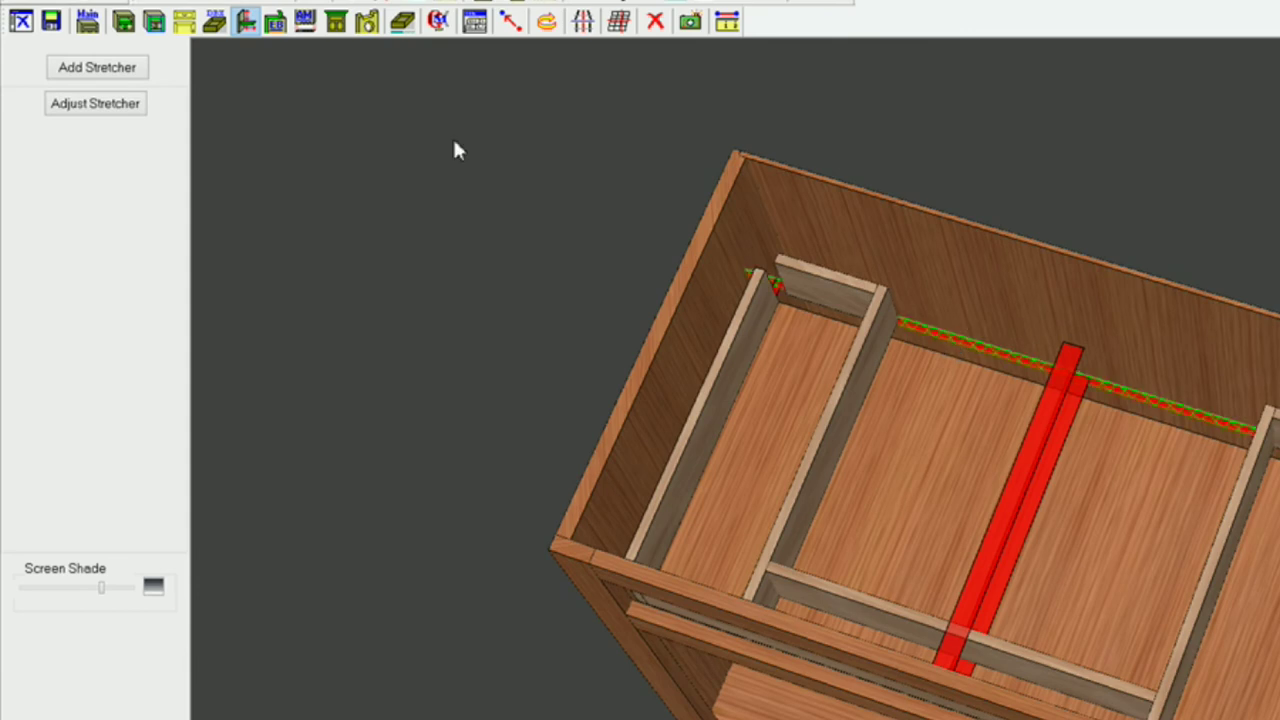
left_click(97, 108)
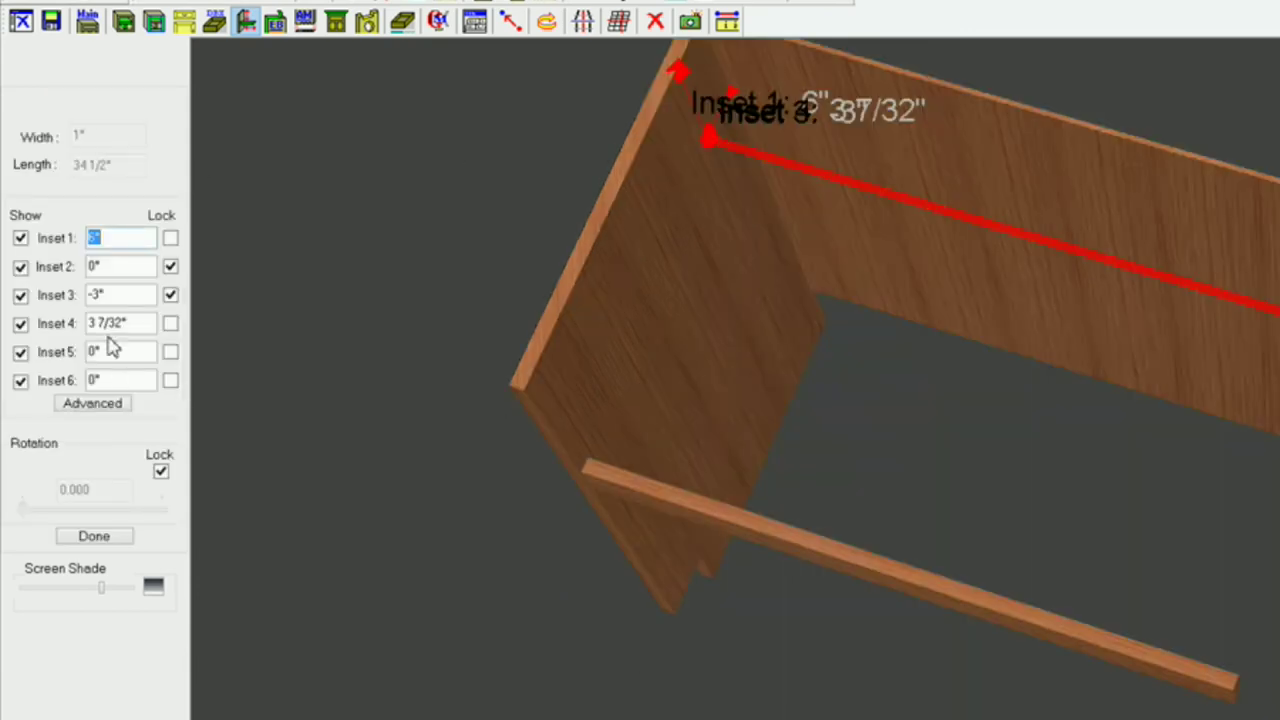
left_click_drag(112, 295, 33, 308)
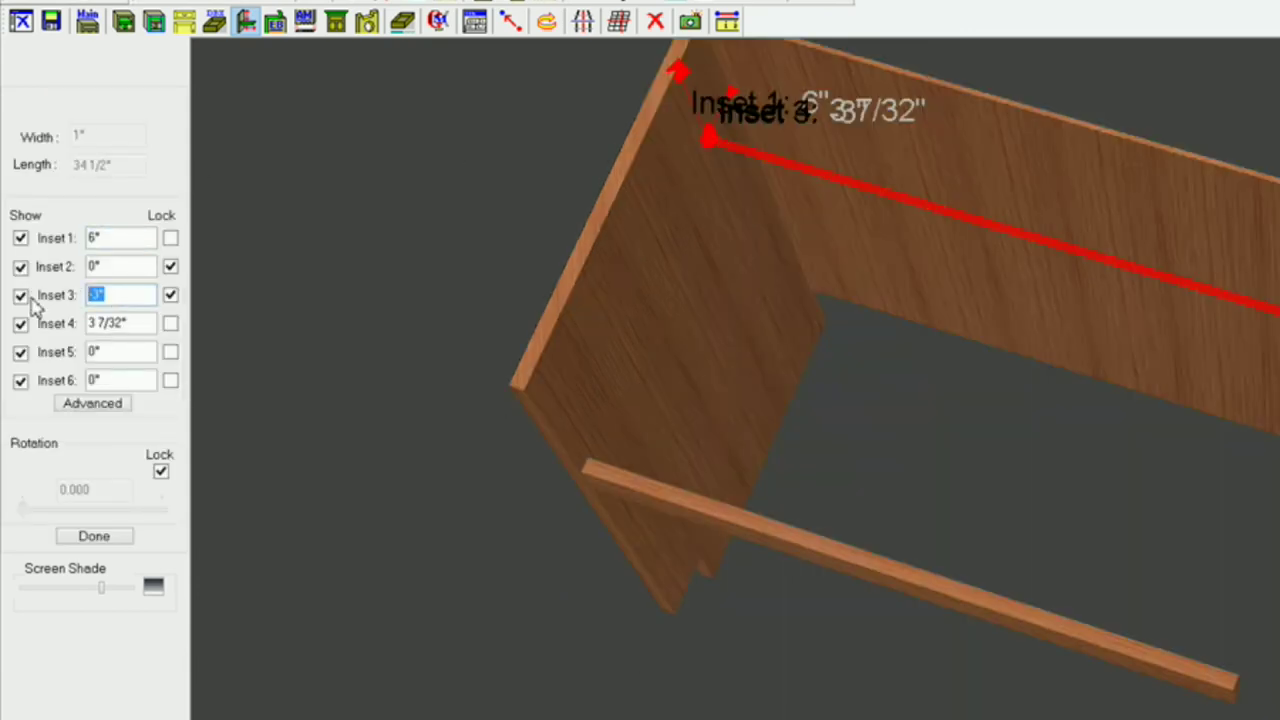
type("-4")
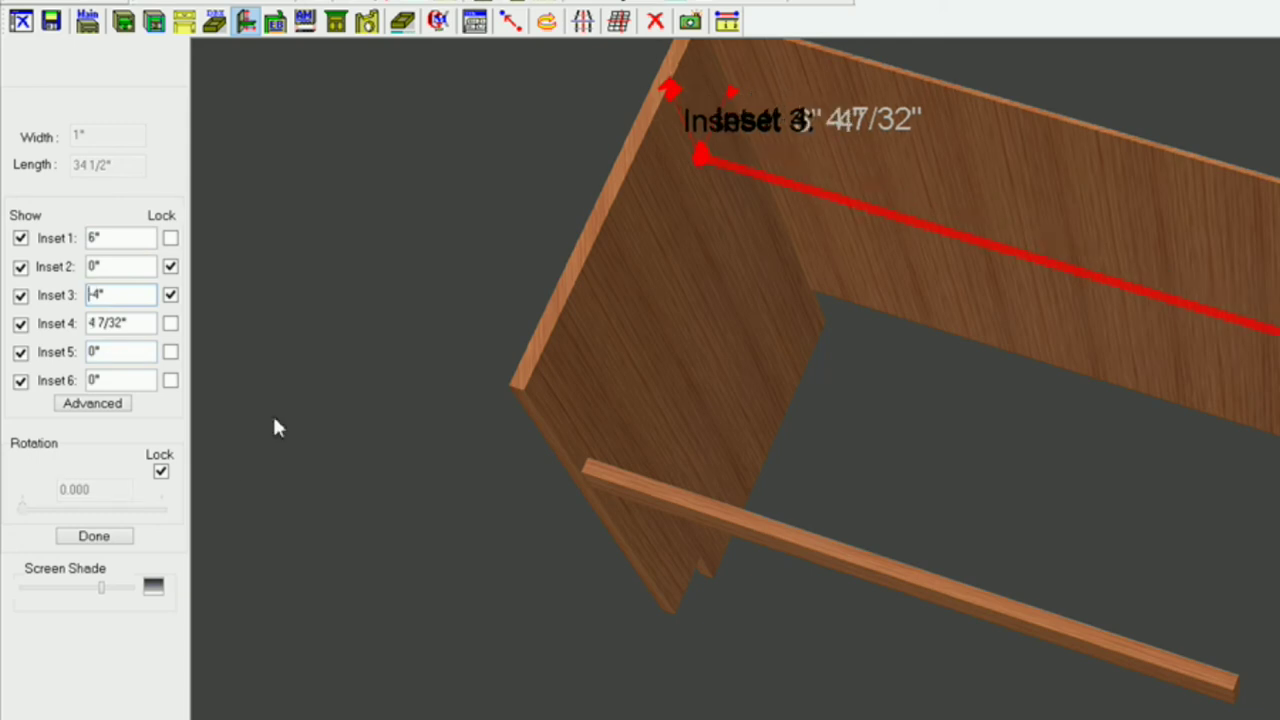
left_click(103, 541)
Step: Set Inset 5 of the short rear divider stretcher in the drawer's left compartment to 1/2"
middle_click_drag(827, 316, 729, 362)
left_click_drag(729, 368, 888, 380)
middle_click_drag(887, 373, 891, 377)
middle_click_drag(800, 297, 811, 305)
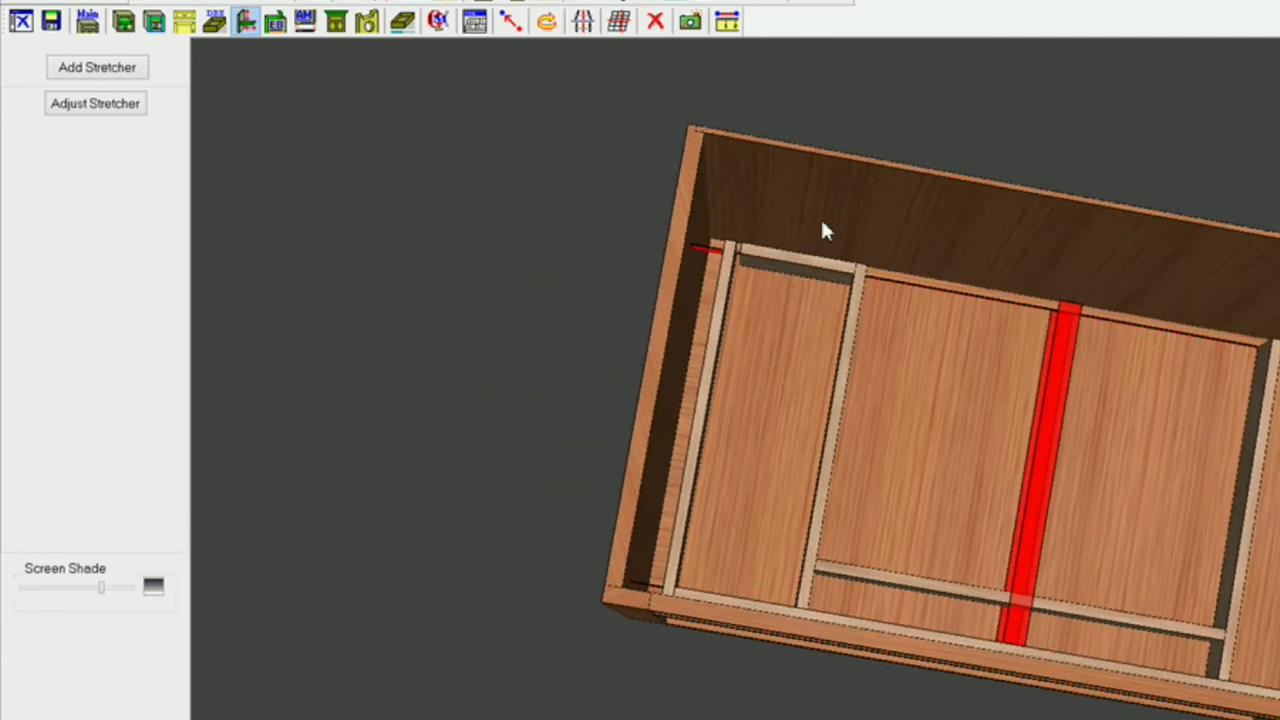
scroll(760, 435, "up", 4)
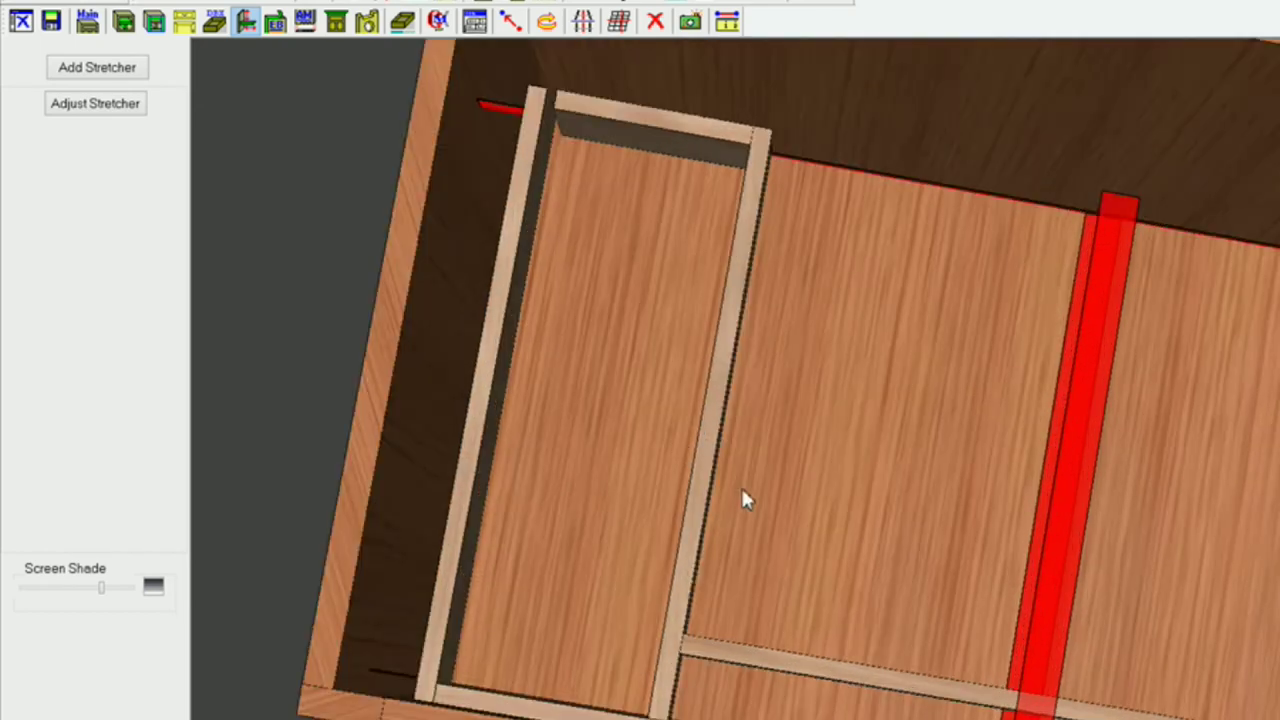
middle_click_drag(756, 442, 867, 590)
left_click(896, 343)
left_click(108, 106)
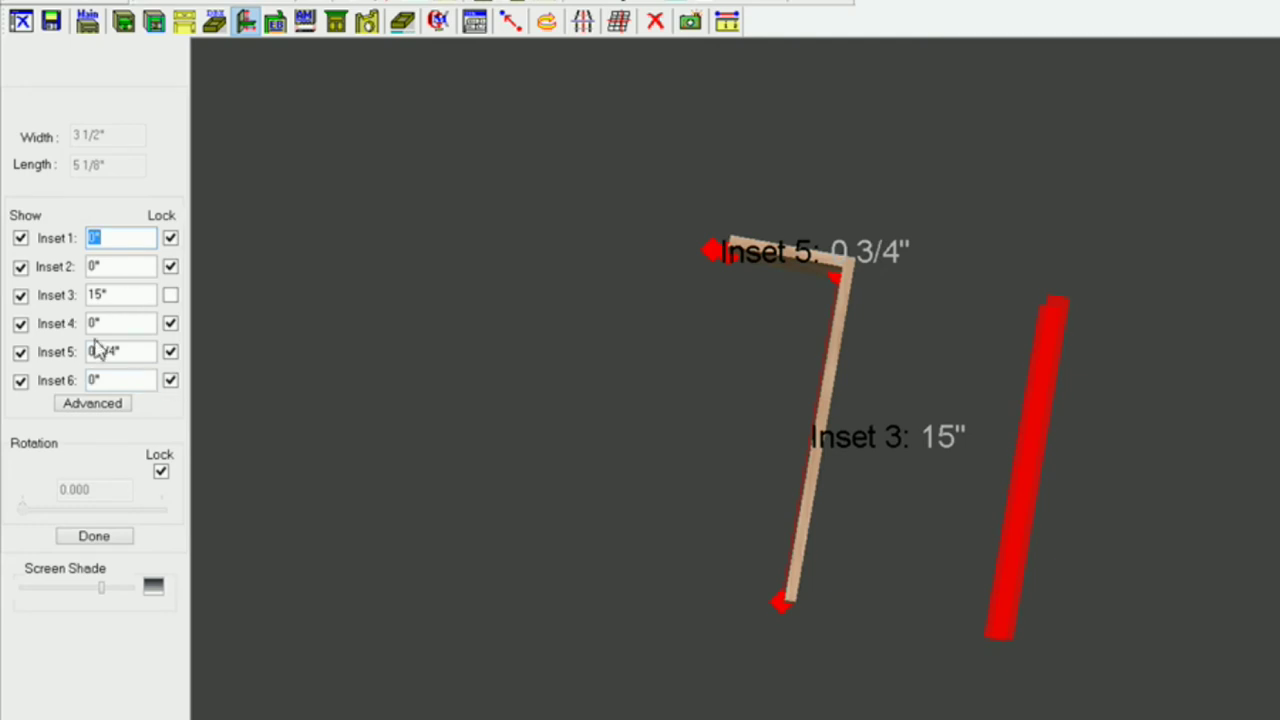
left_click(125, 351)
double_click(103, 345)
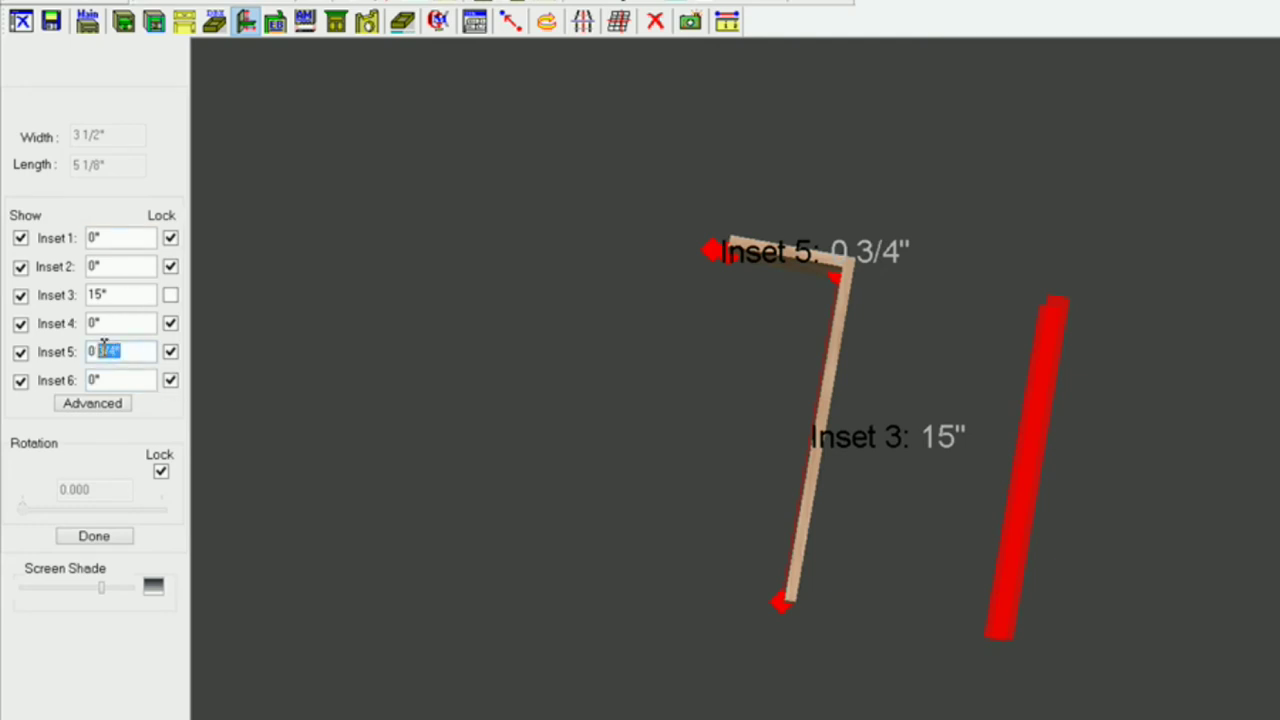
type("1/2")
key("Tab")
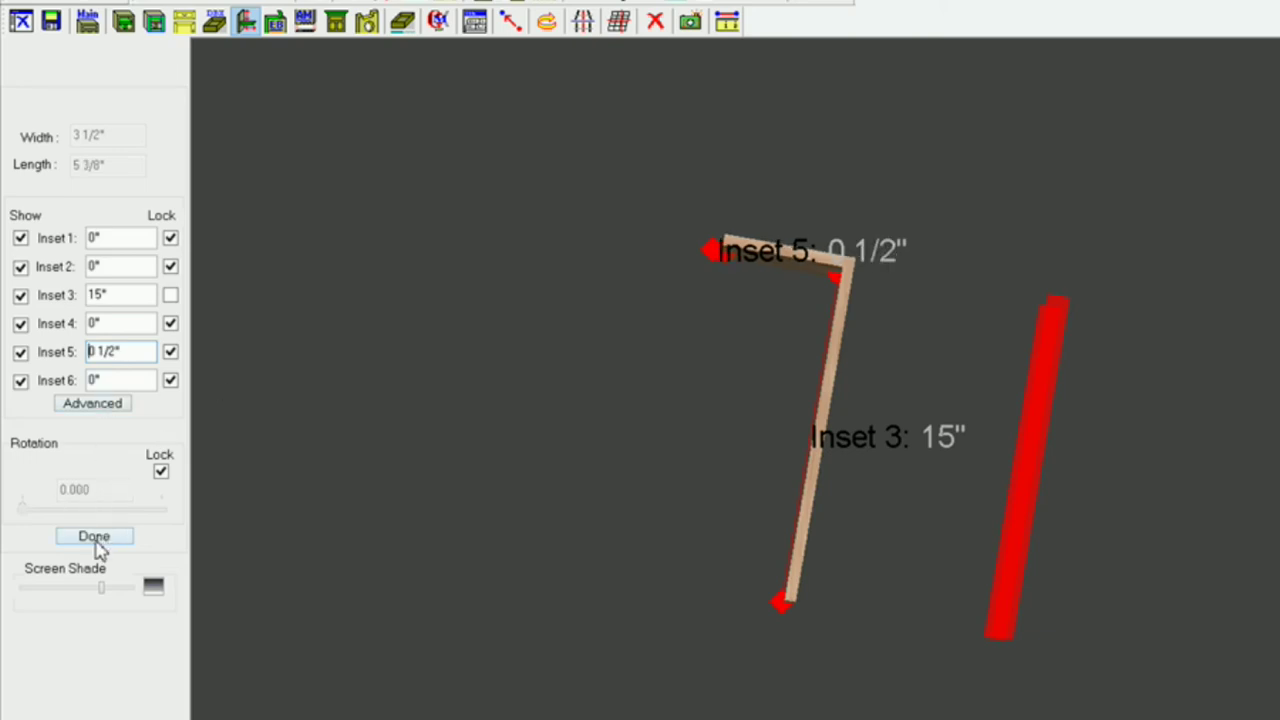
left_click(94, 537)
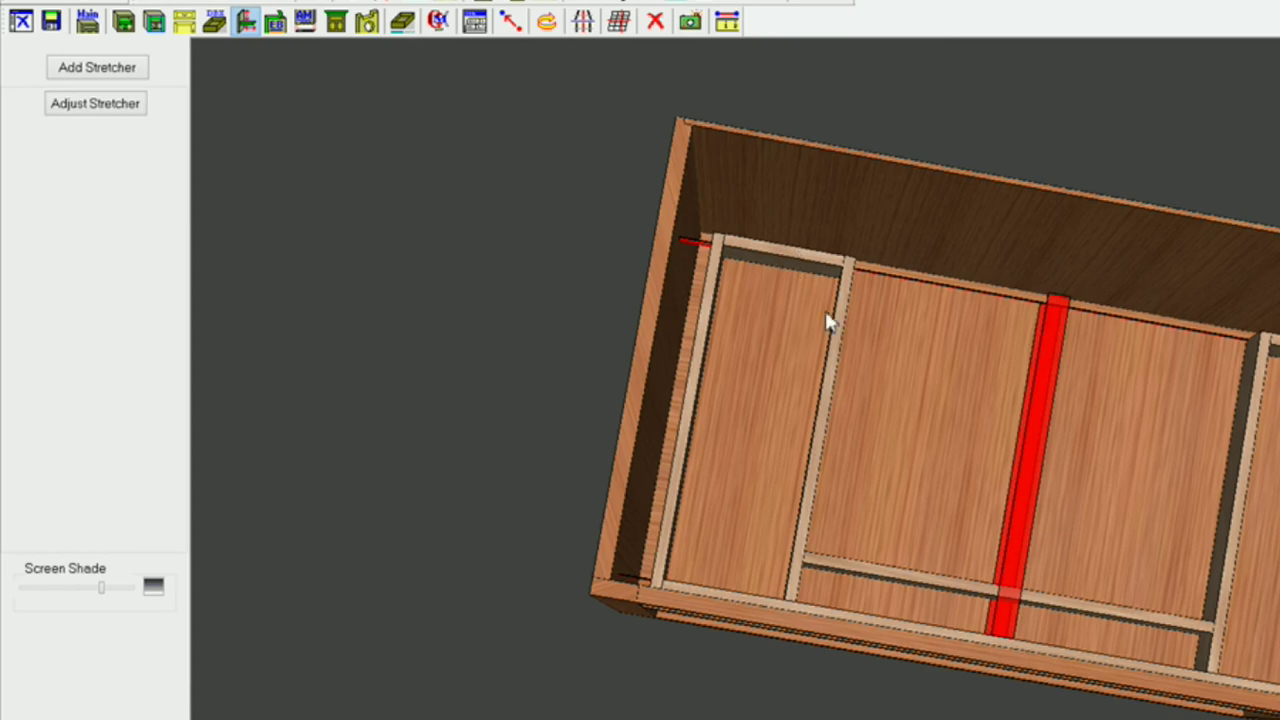
Step: Set Inset 6 of the matching short rear divider stretcher in the drawer's right compartment to 1/2"
scroll(829, 340, "up", 1)
scroll(764, 415, "up", 4)
scroll(722, 550, "up", 1)
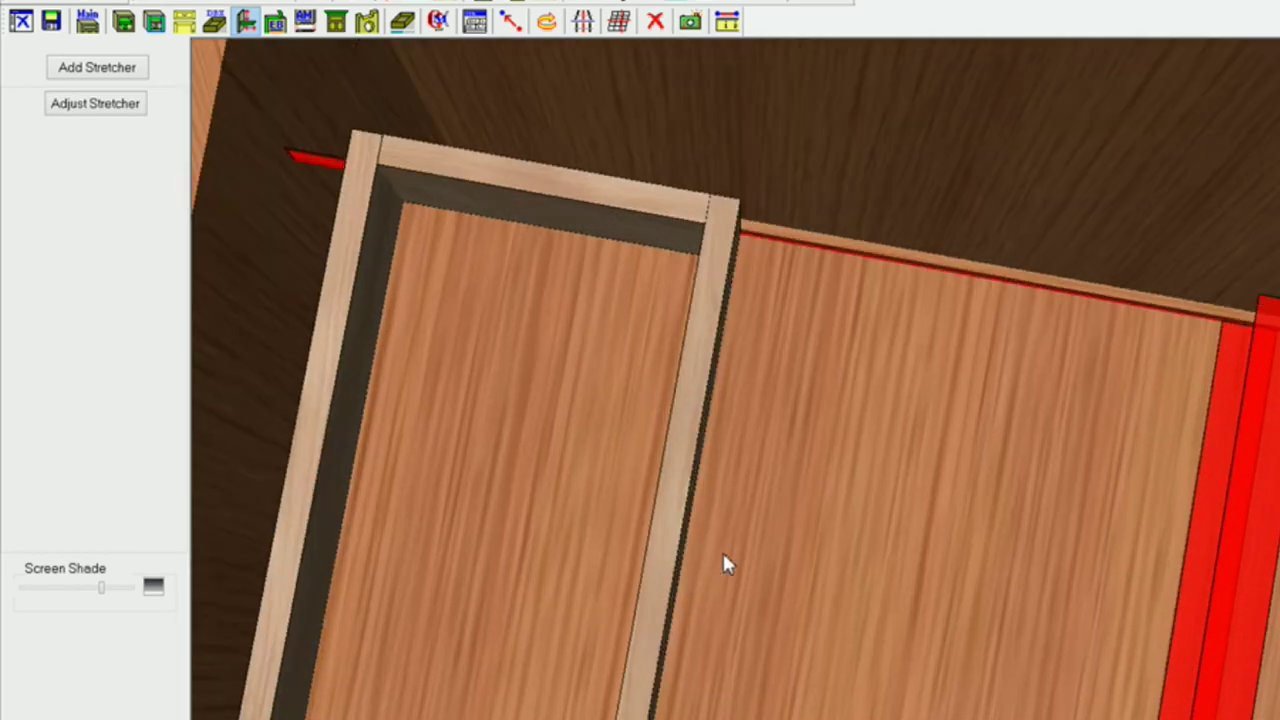
middle_click_drag(829, 480, 532, 445)
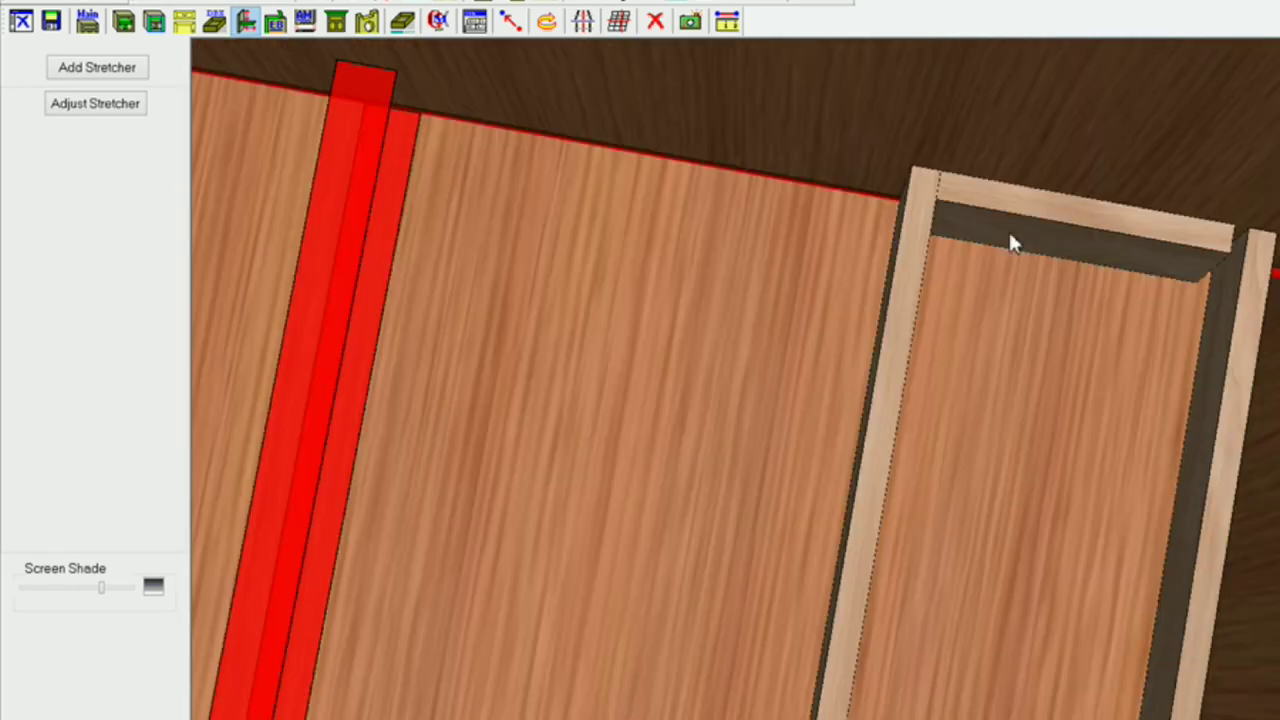
left_click(127, 106)
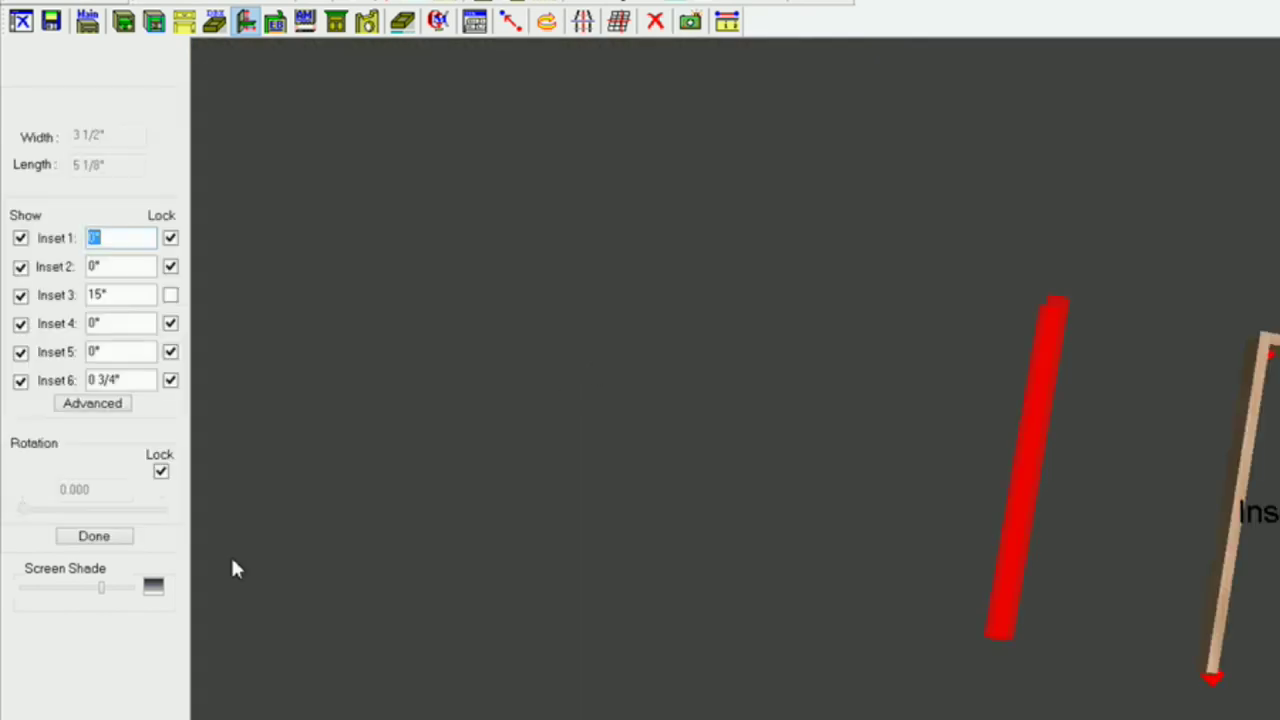
left_click_drag(131, 379, 12, 379)
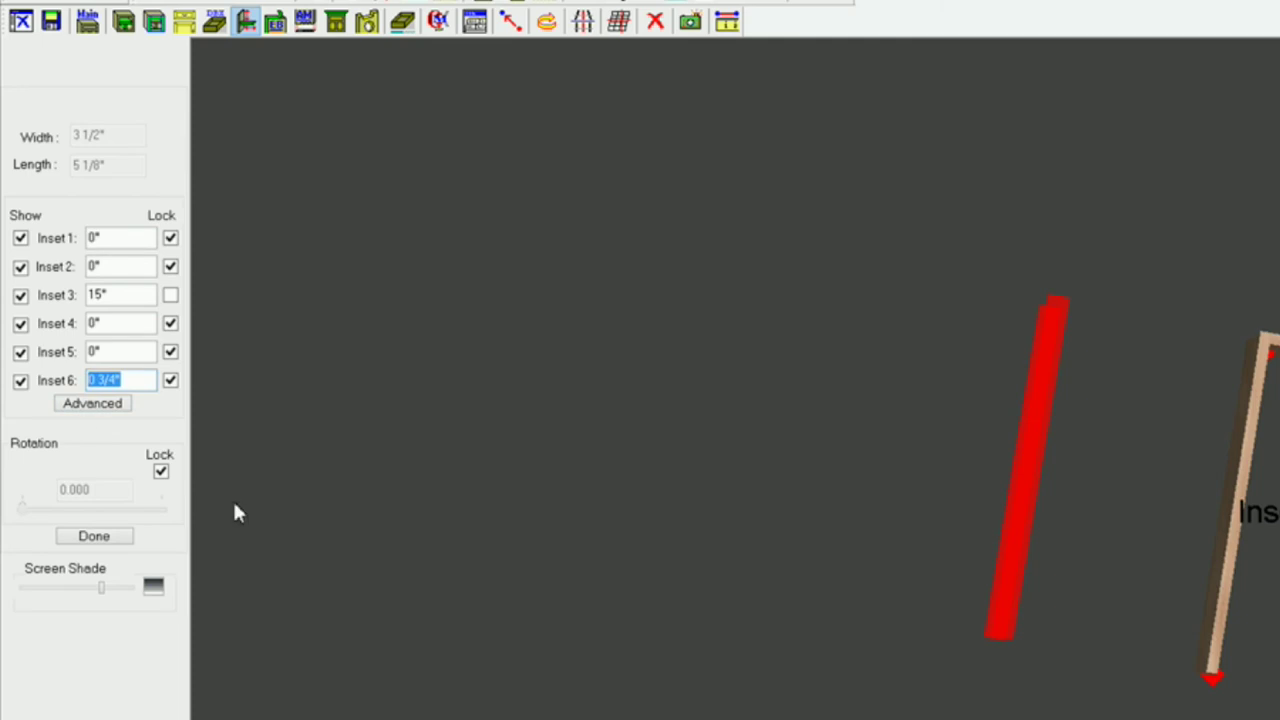
type("1/2")
left_click(94, 536)
Step: Examine how the divider stretchers meet the drawer box at its left end and read the part details of its left side
left_click_drag(815, 462, 808, 487)
scroll(845, 482, "up", 4)
left_click_drag(755, 535, 796, 526)
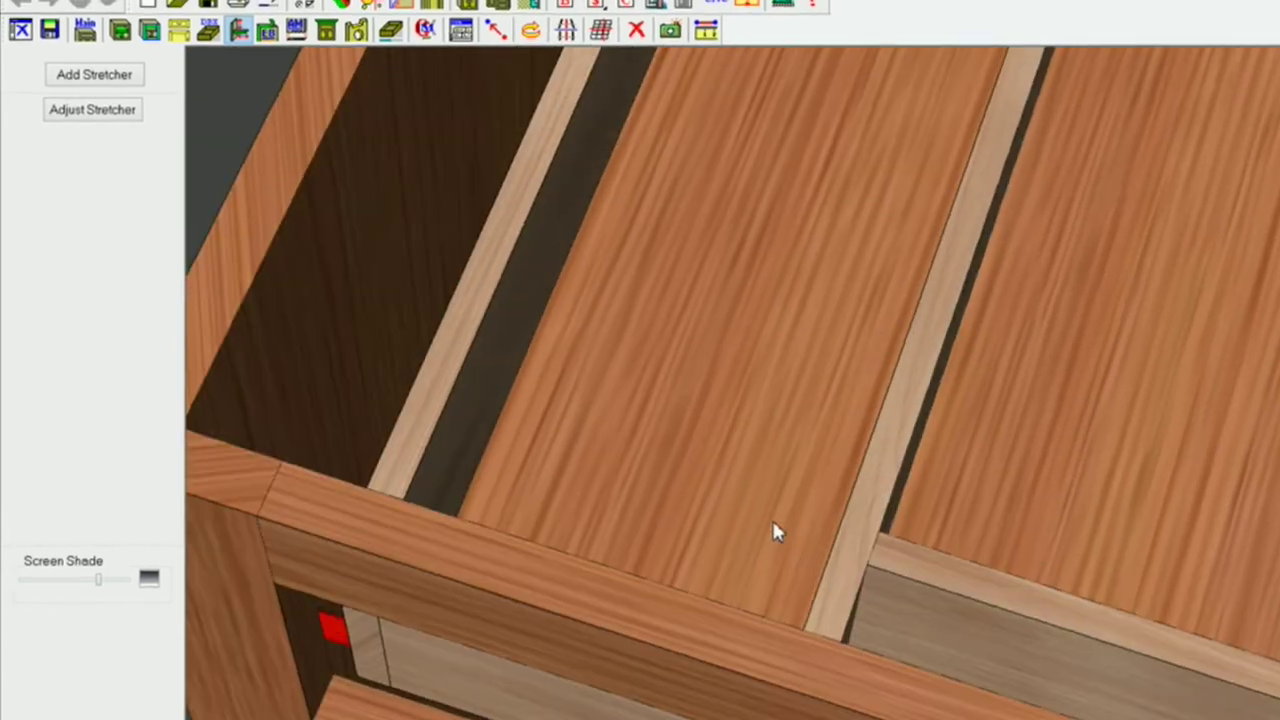
left_click_drag(889, 488, 925, 498)
mouse_move(845, 491)
left_mouse_down()
mouse_move(807, 487)
mouse_move(843, 505)
mouse_move(832, 506)
left_mouse_up()
left_click_drag(752, 476, 765, 481)
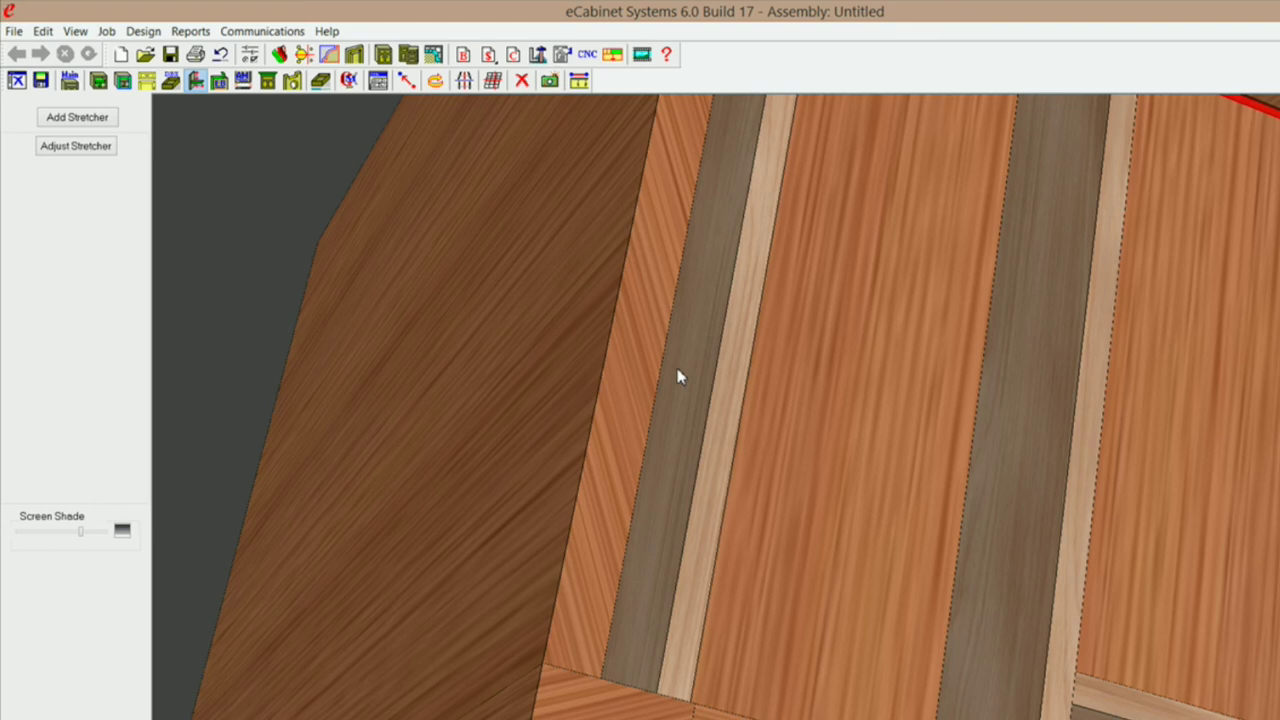
mouse_move(678, 376)
mouse_move(1044, 409)
mouse_move(705, 347)
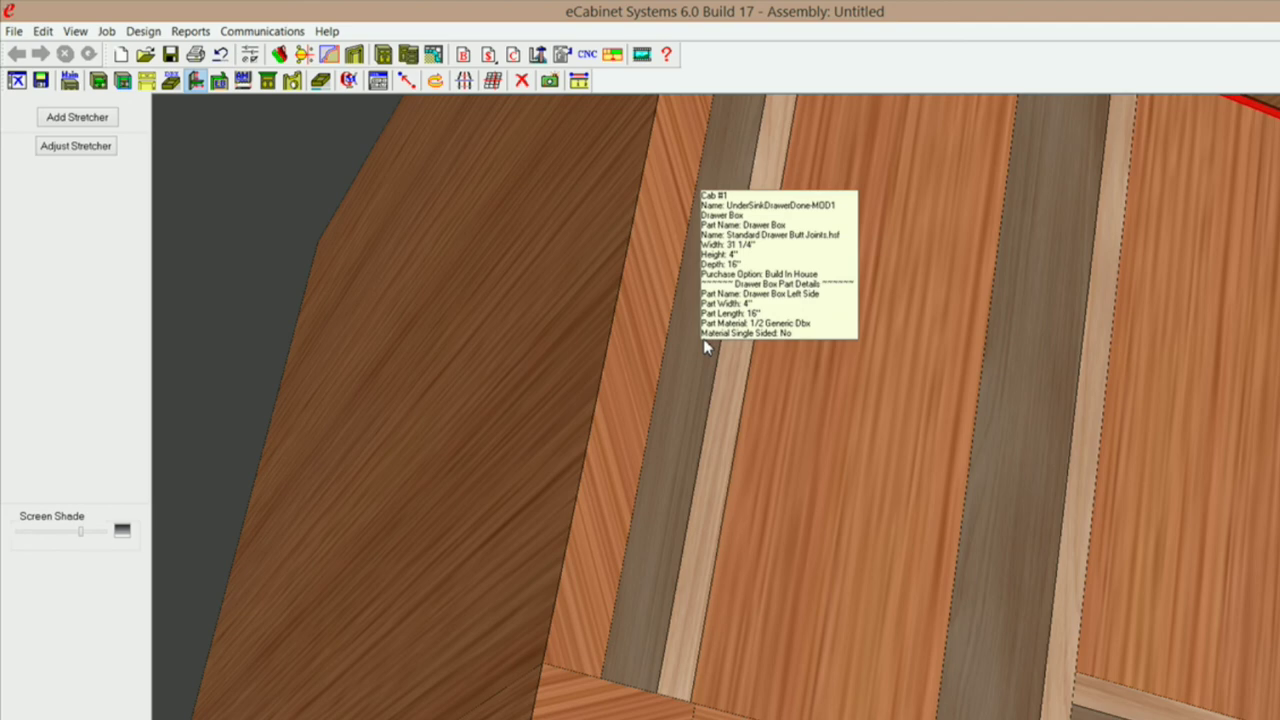
middle_click_drag(954, 469, 703, 400)
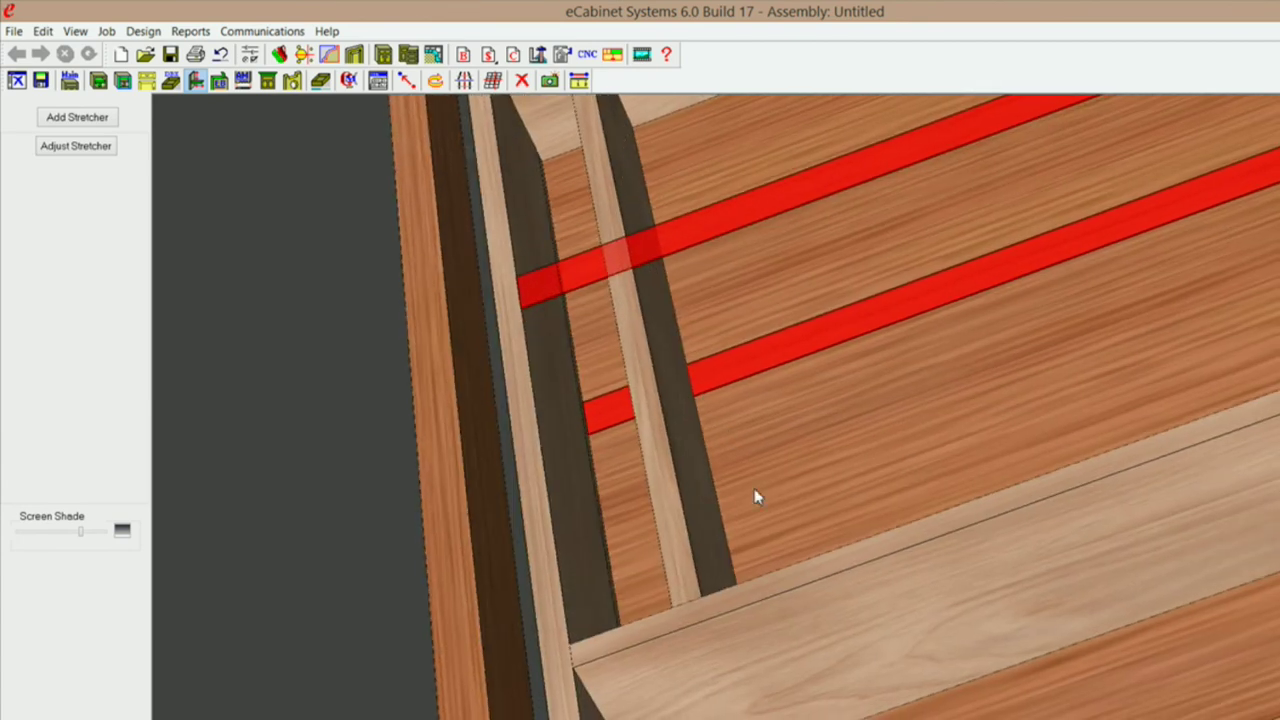
middle_click_drag(755, 497, 807, 467)
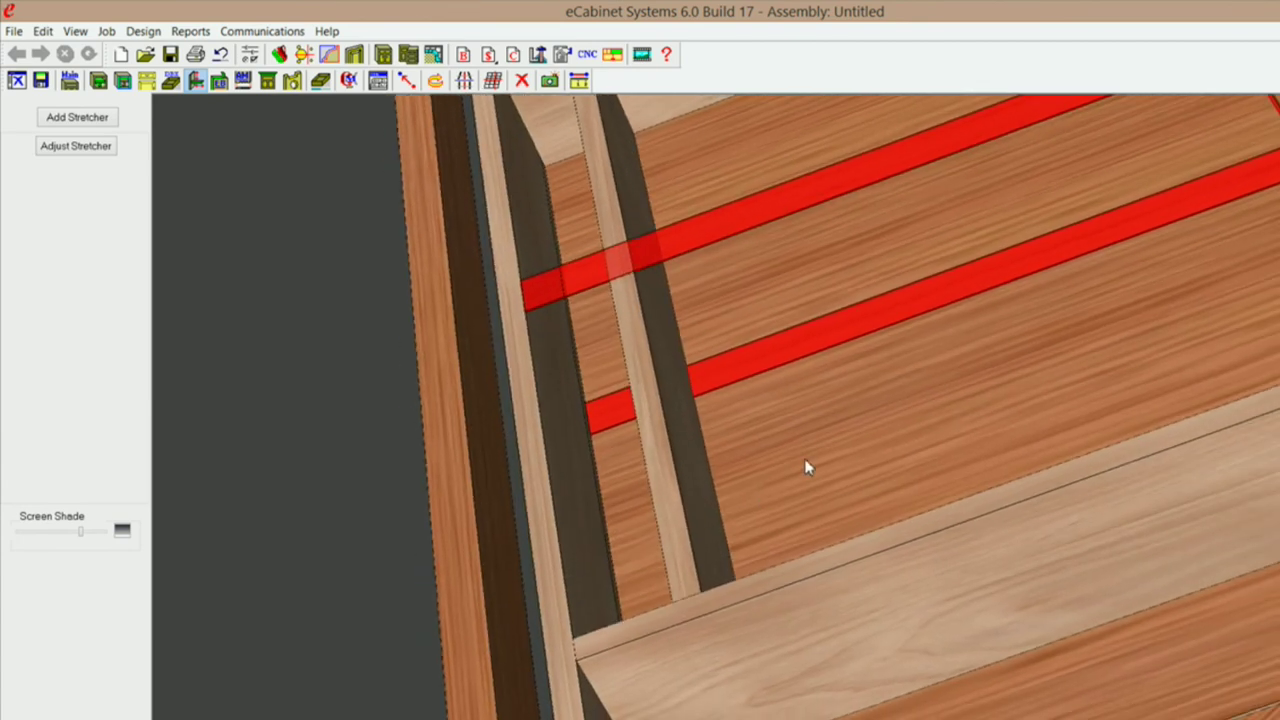
scroll(807, 445, "down", 4)
middle_click_drag(788, 384, 964, 421)
middle_click_drag(1060, 433, 864, 253)
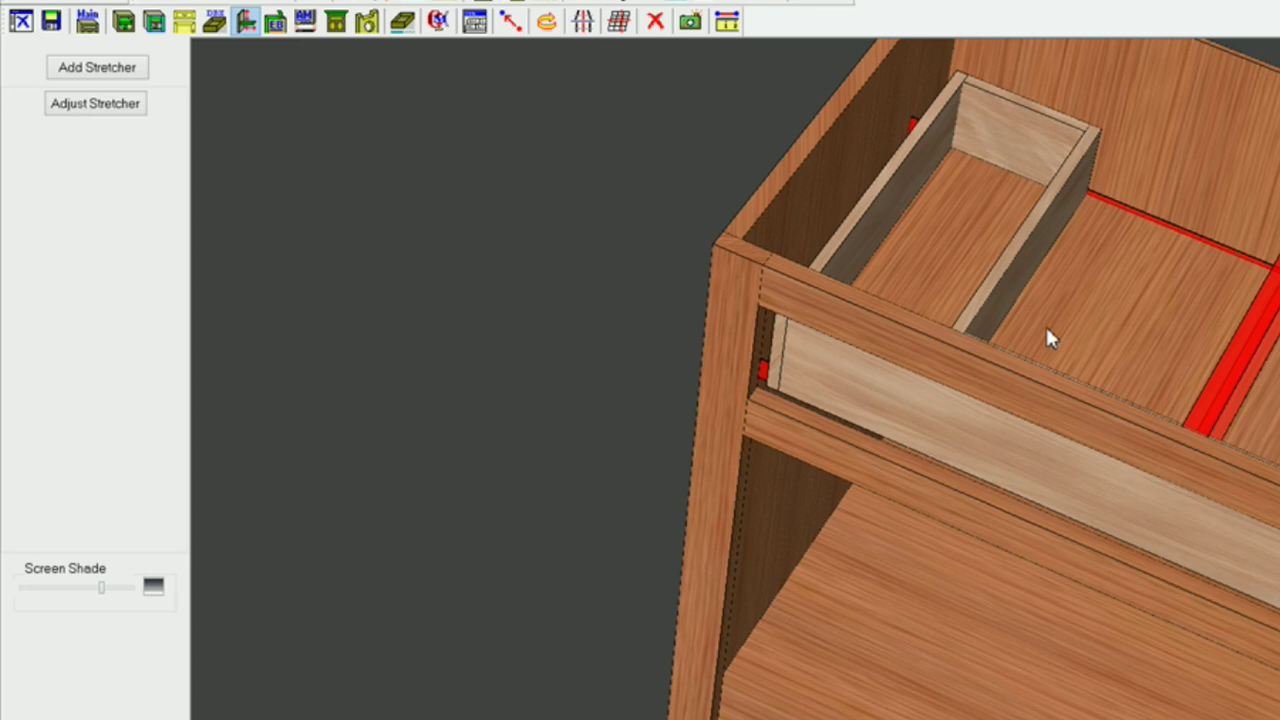
Step: Change the overall cabinet size to 24" deep and 42" wide and check how the drawer and stretchers adapt
left_click(68, 65)
scroll(928, 489, "down", 1)
middle_click_drag(779, 450, 549, 266)
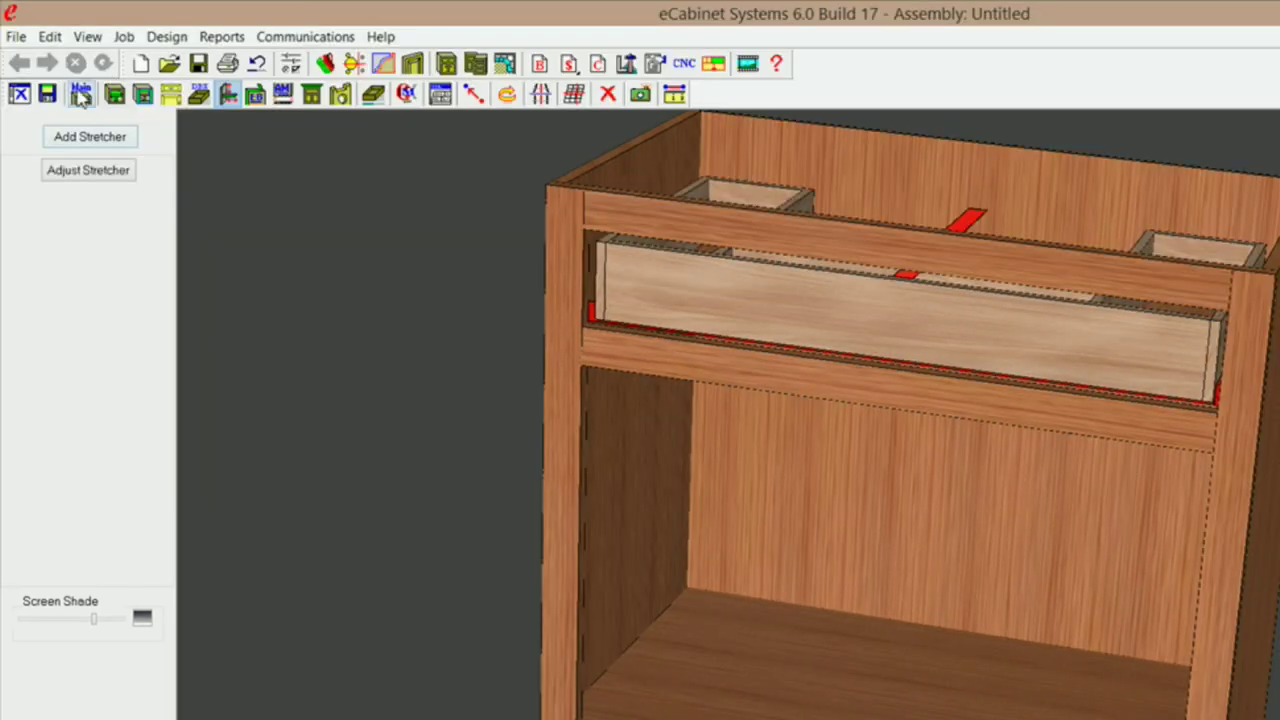
left_click(87, 20)
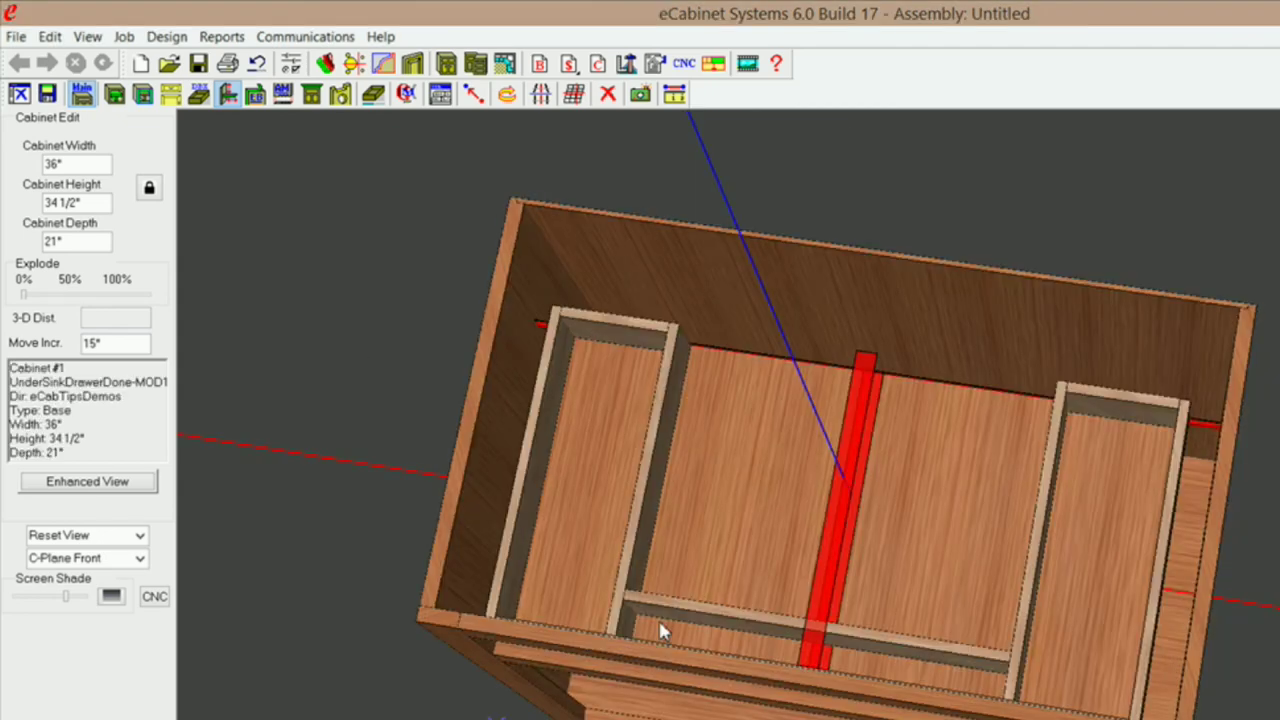
middle_click_drag(653, 568, 620, 555)
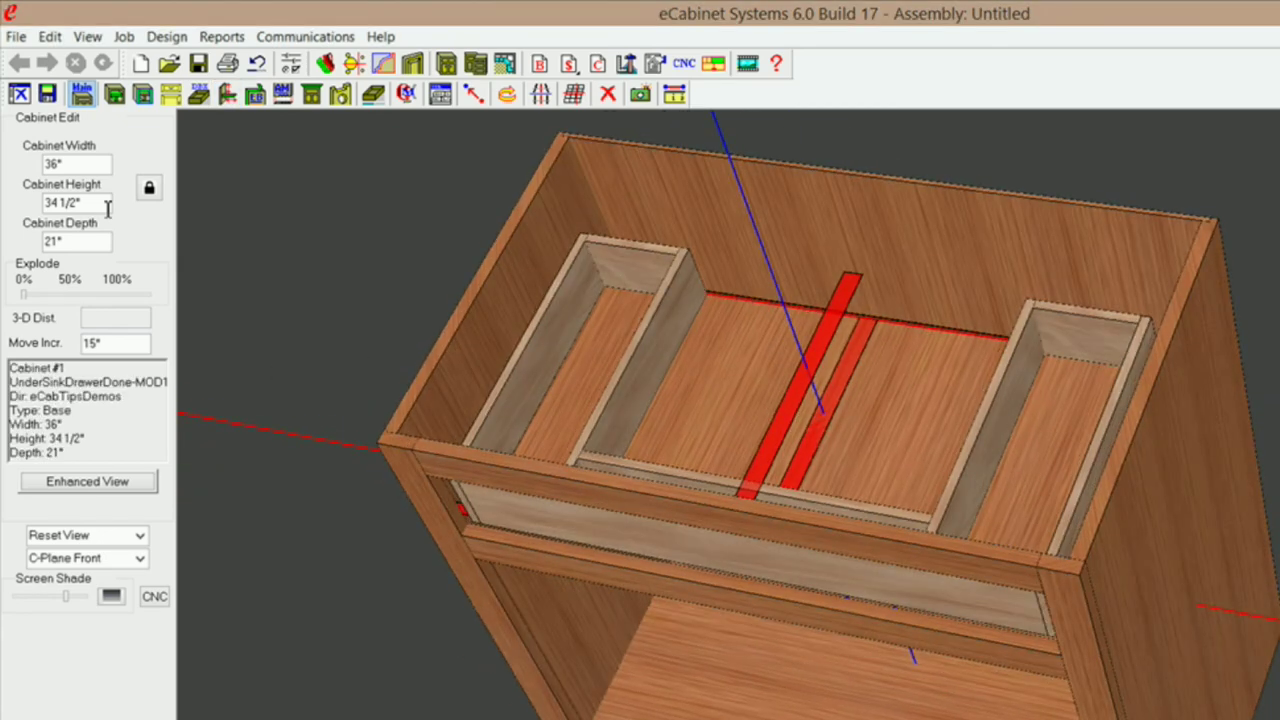
left_click(78, 244)
type("24")
left_click(64, 166)
type("42")
key("Return")
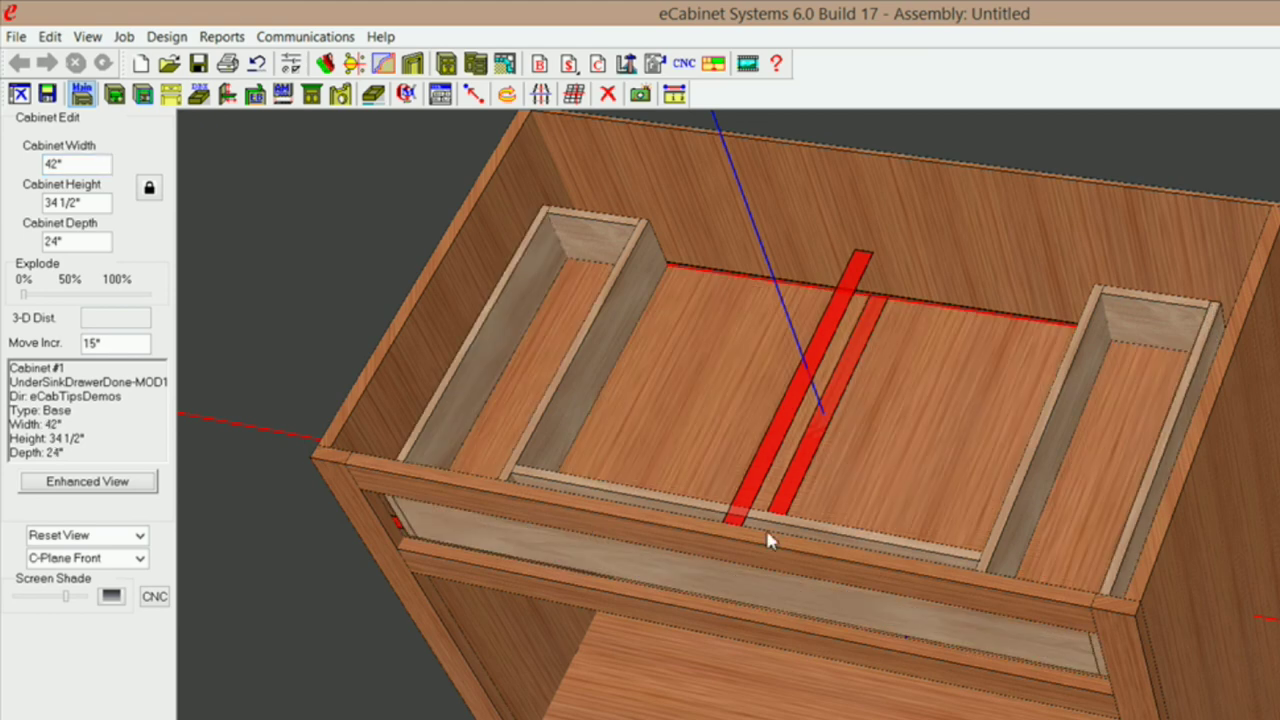
mouse_move(782, 567)
middle_mouse_down()
mouse_move(634, 651)
mouse_move(737, 614)
mouse_move(846, 491)
mouse_move(870, 428)
mouse_move(980, 415)
middle_mouse_up()
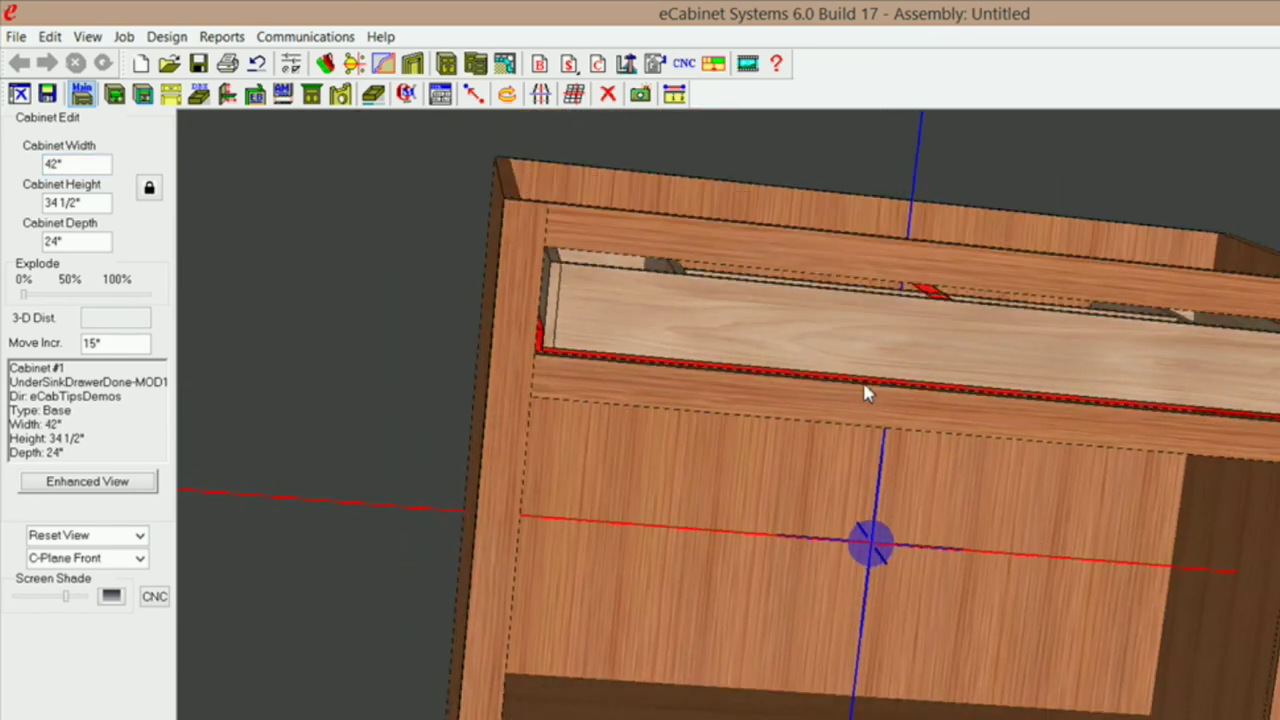
Step: Set the face frame's drawer opening height to 4" and inspect the resized drawer and mid rail in the 3D view
left_click(143, 93)
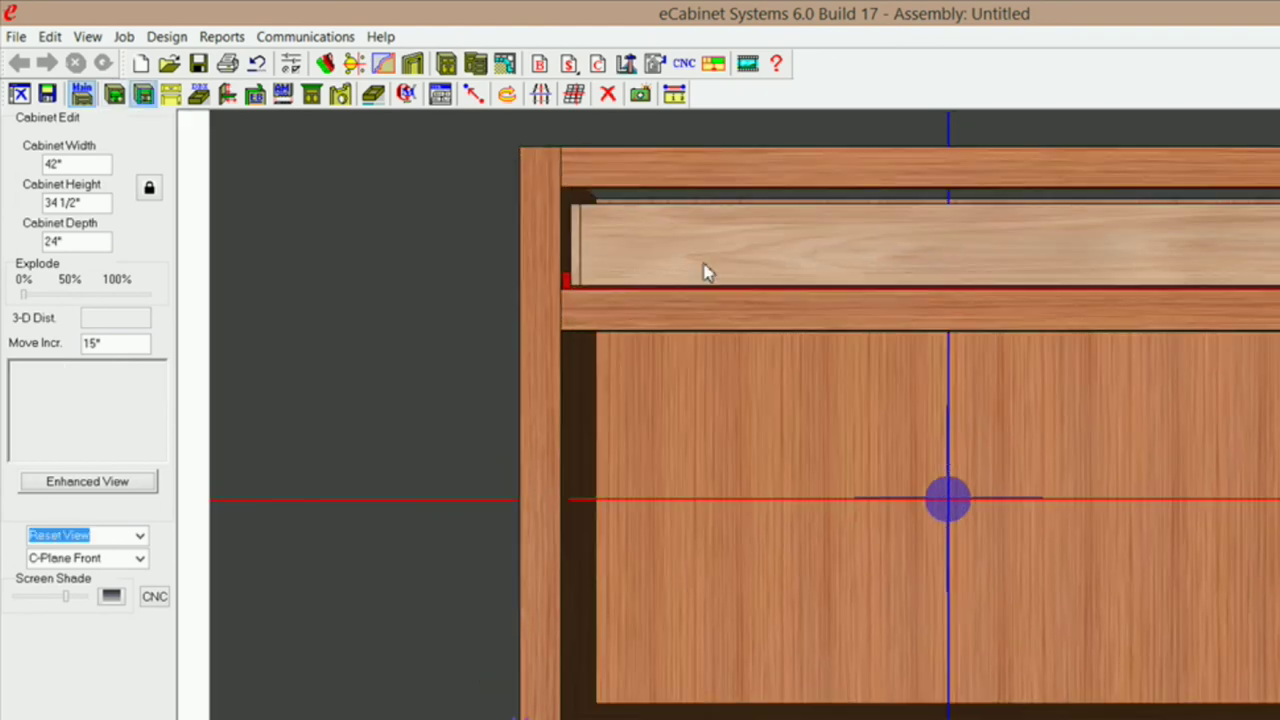
left_click(658, 246)
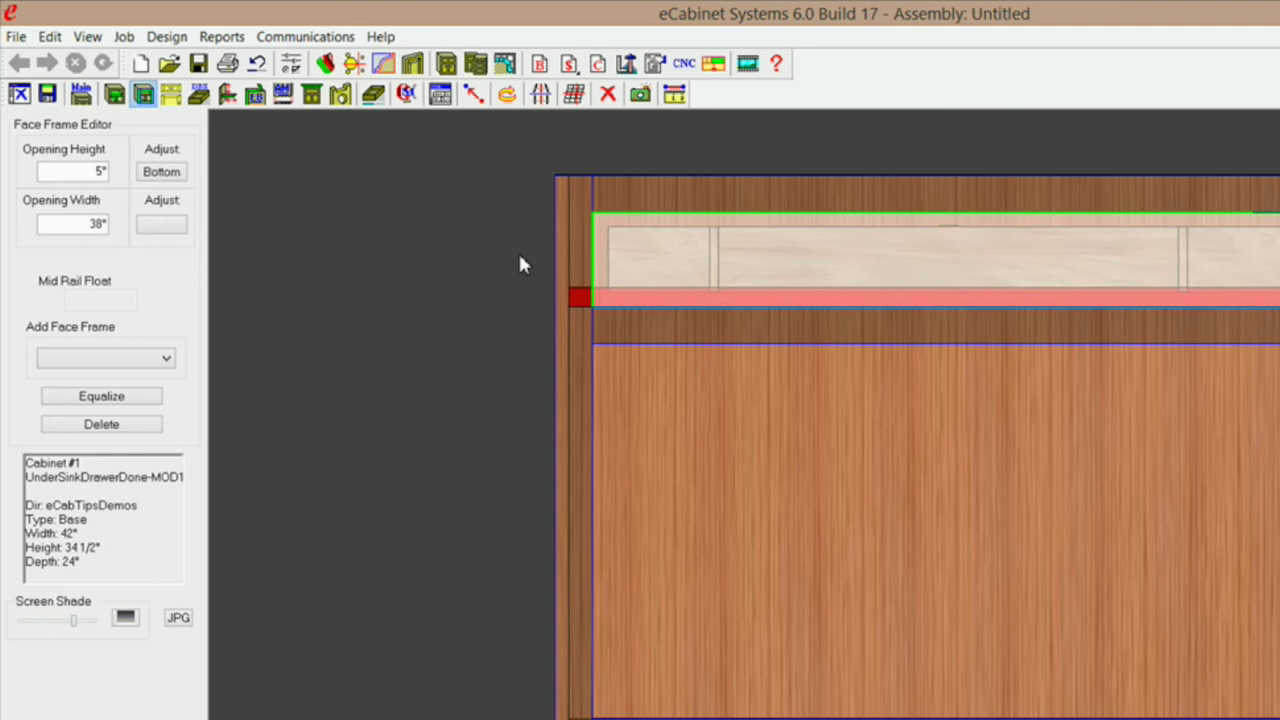
left_click_drag(78, 170, 122, 175)
type("4")
key("Return")
left_click(81, 93)
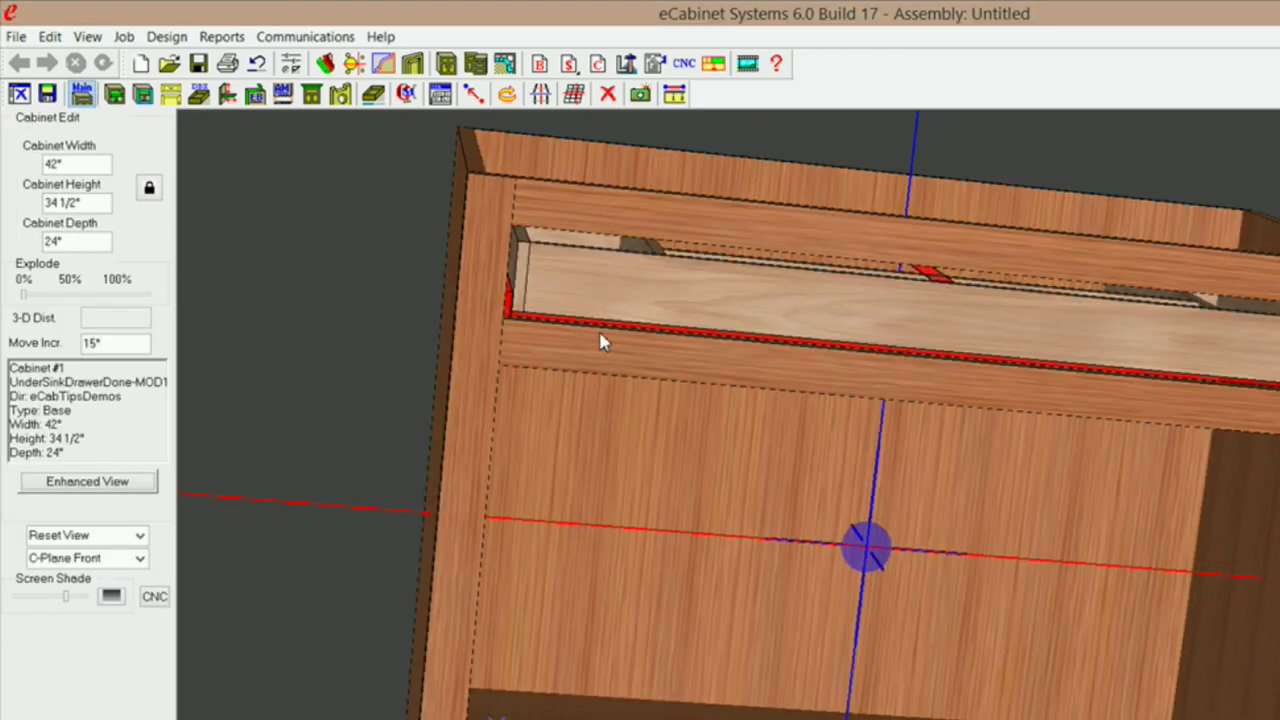
left_click_drag(574, 348, 658, 331)
middle_click_drag(660, 340, 685, 393)
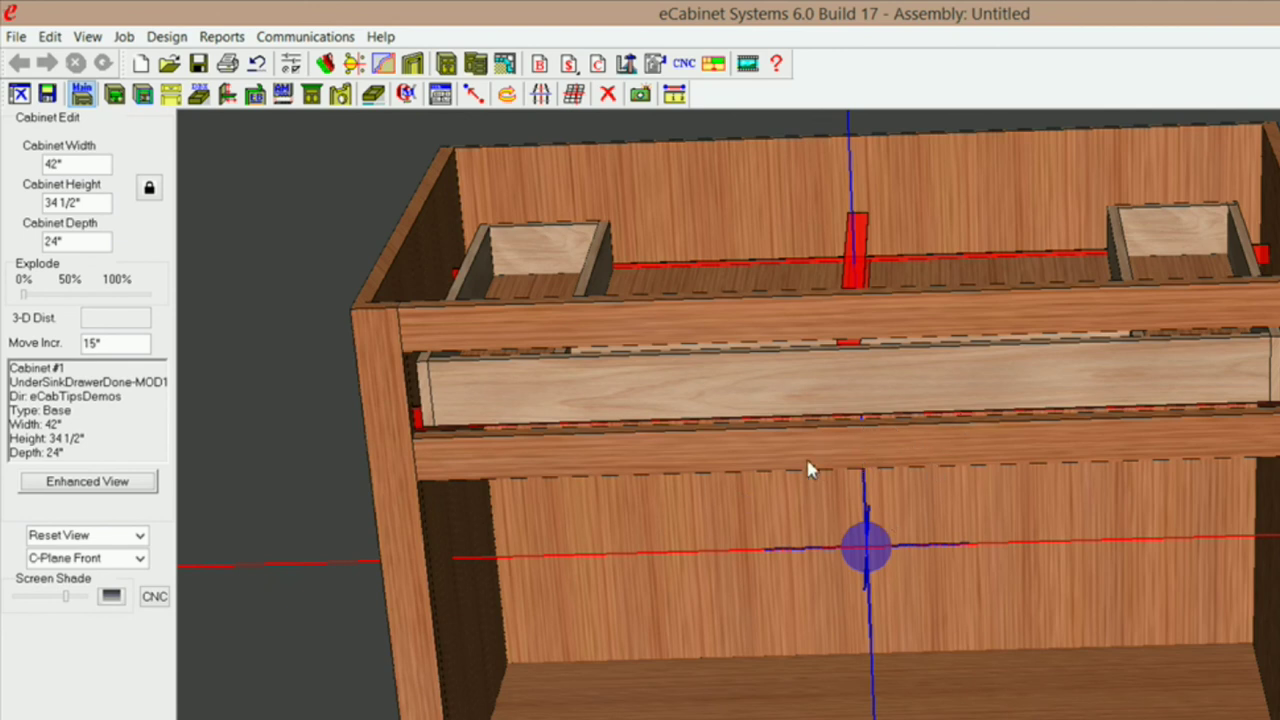
mouse_move(810, 470)
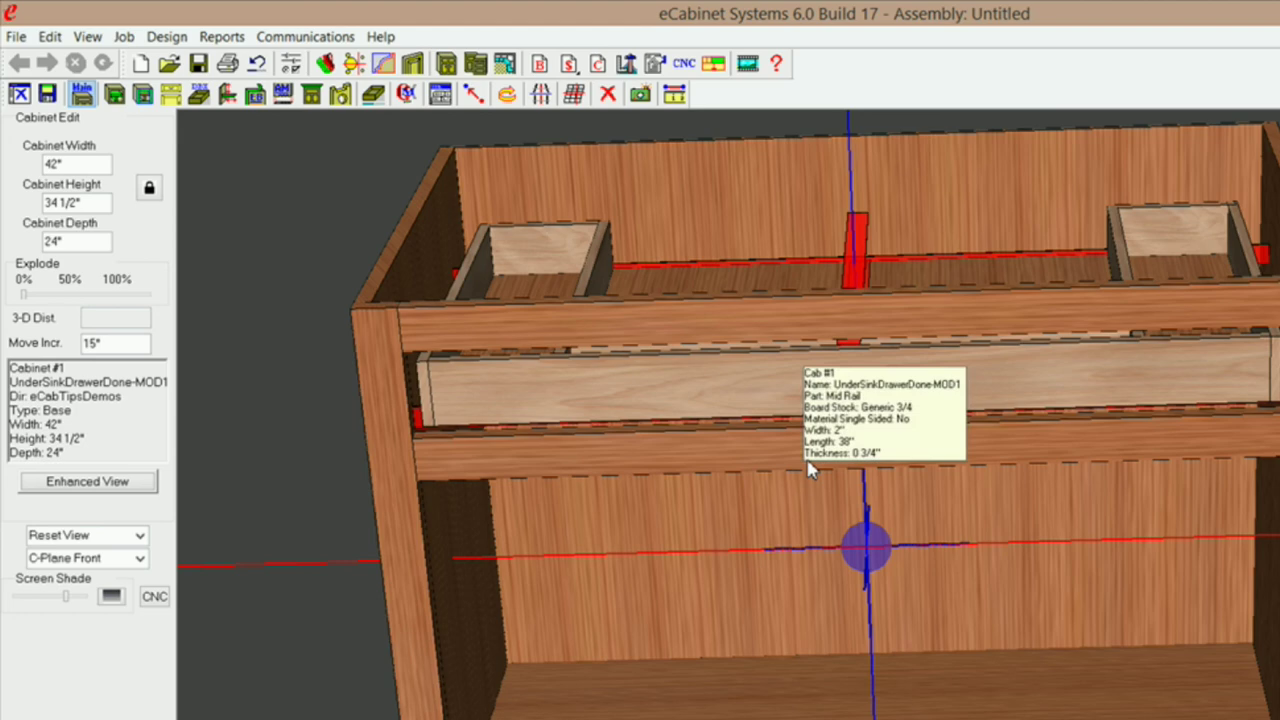